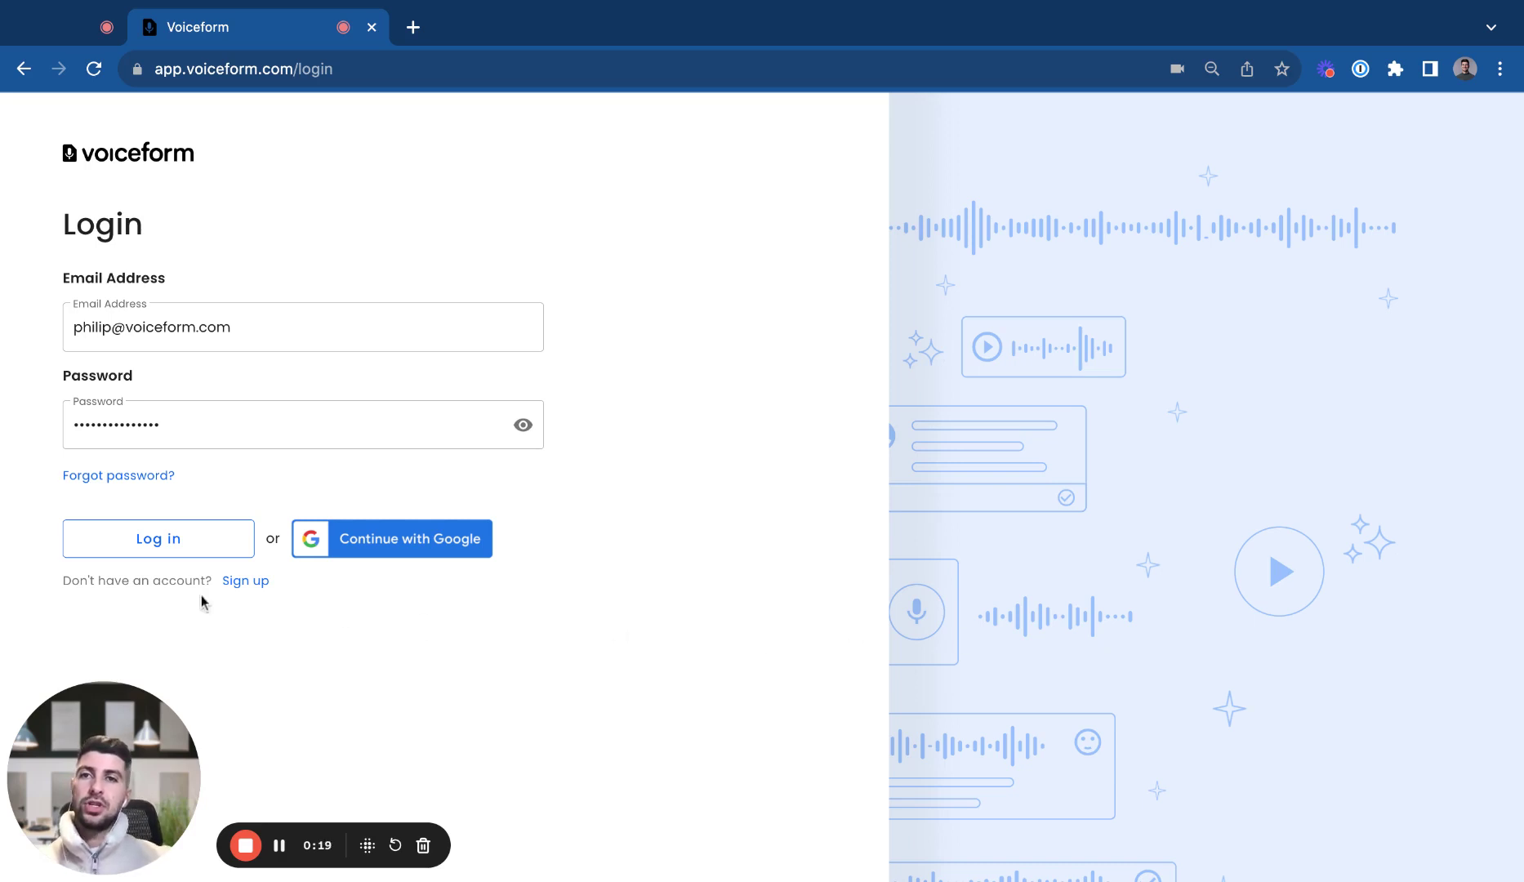
Sign in and switch the forms dashboard to List view, then back to Grid view
{"action": "left_click", "coordinate": [122, 547]}
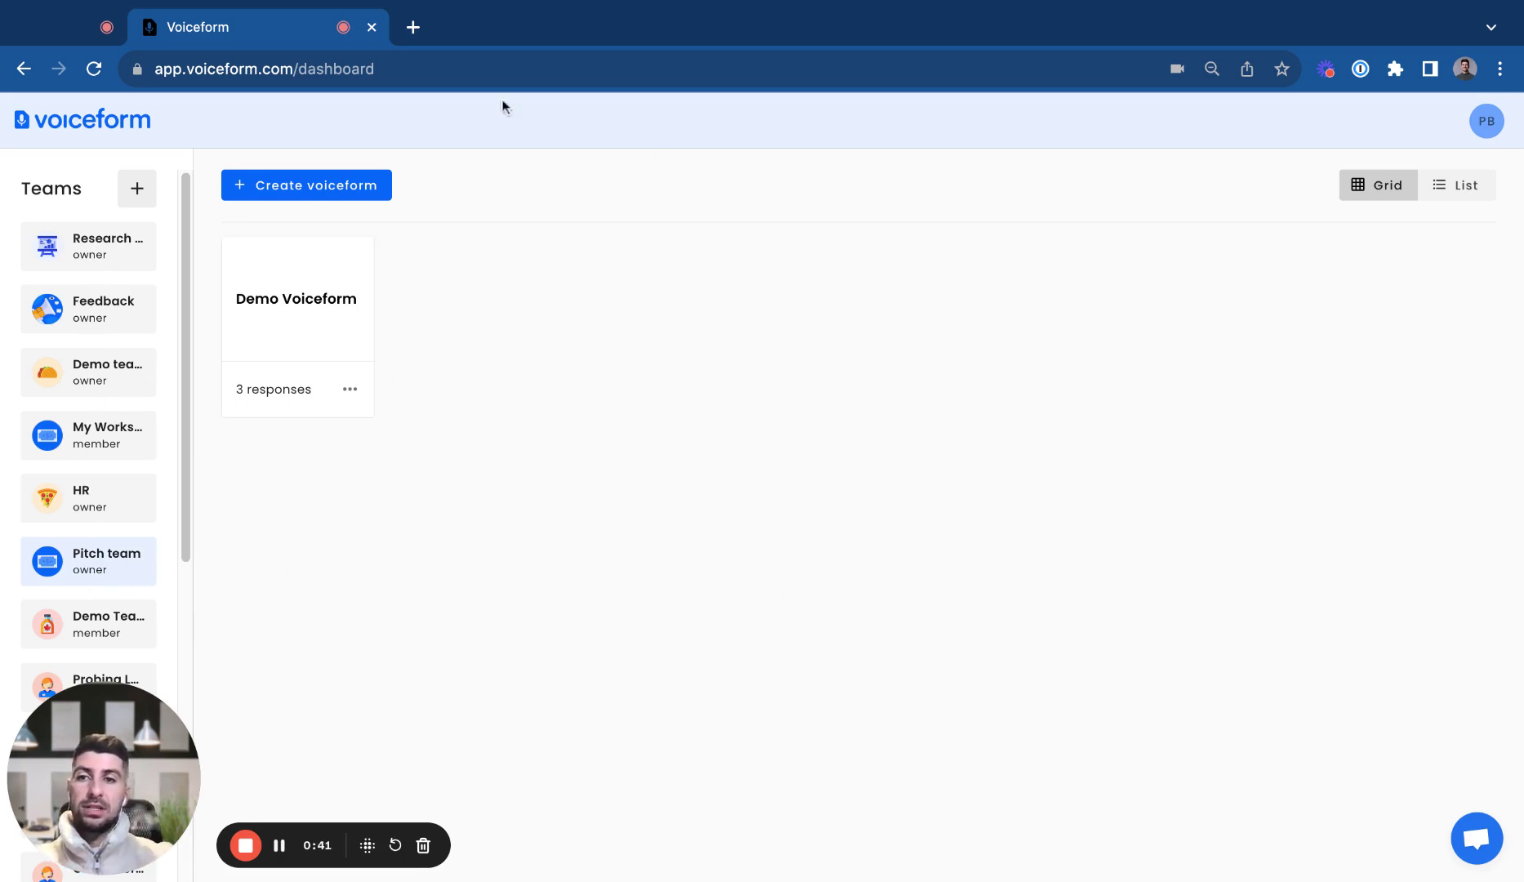
{"action": "mouse_move", "coordinate": [131, 558]}
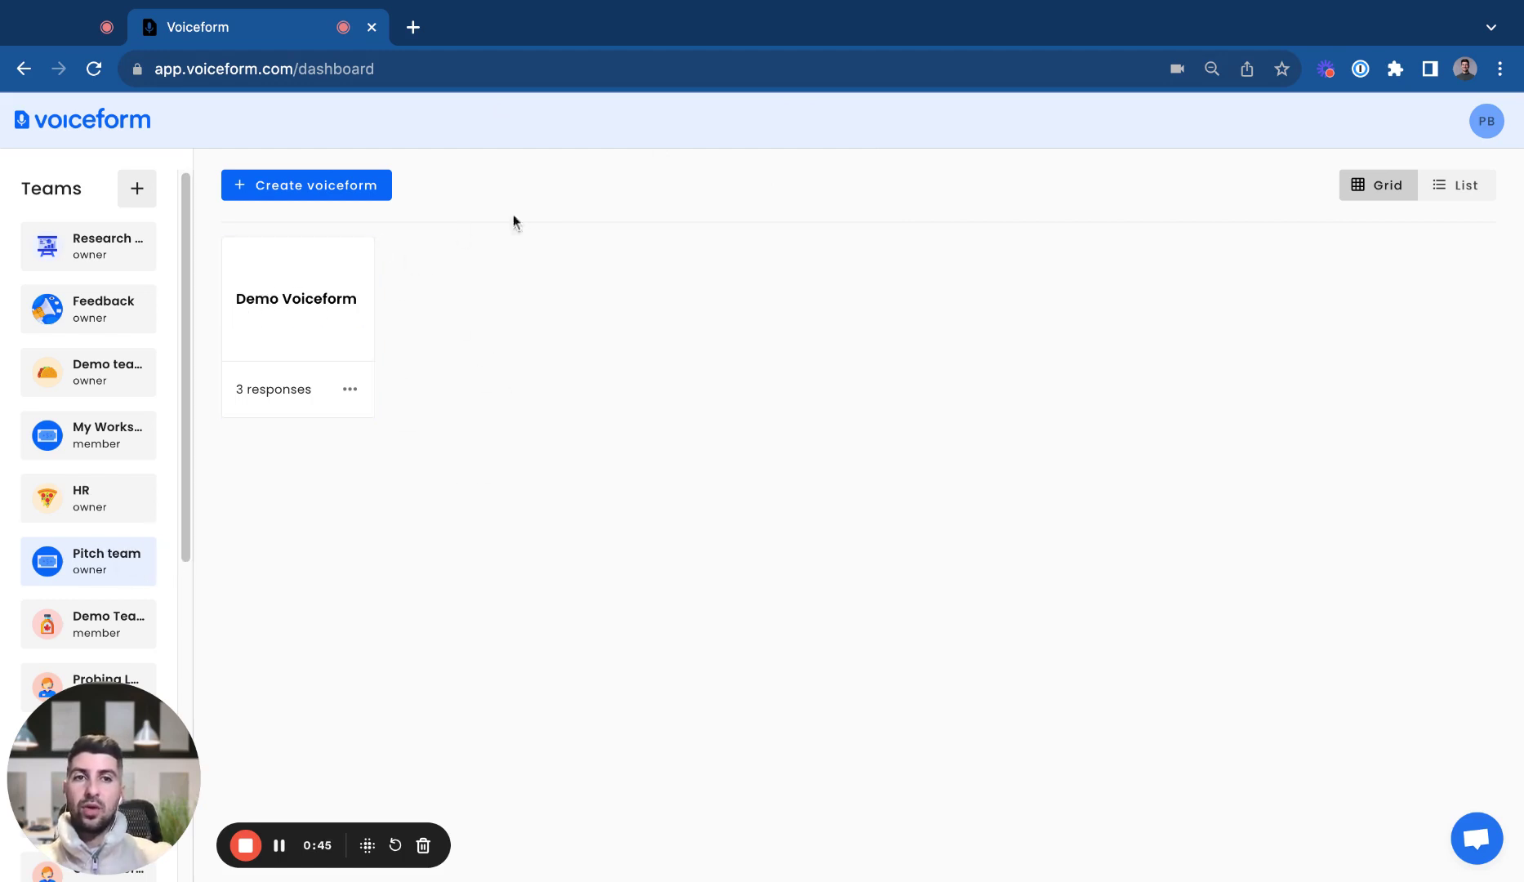
{"action": "left_click", "coordinate": [1467, 186]}
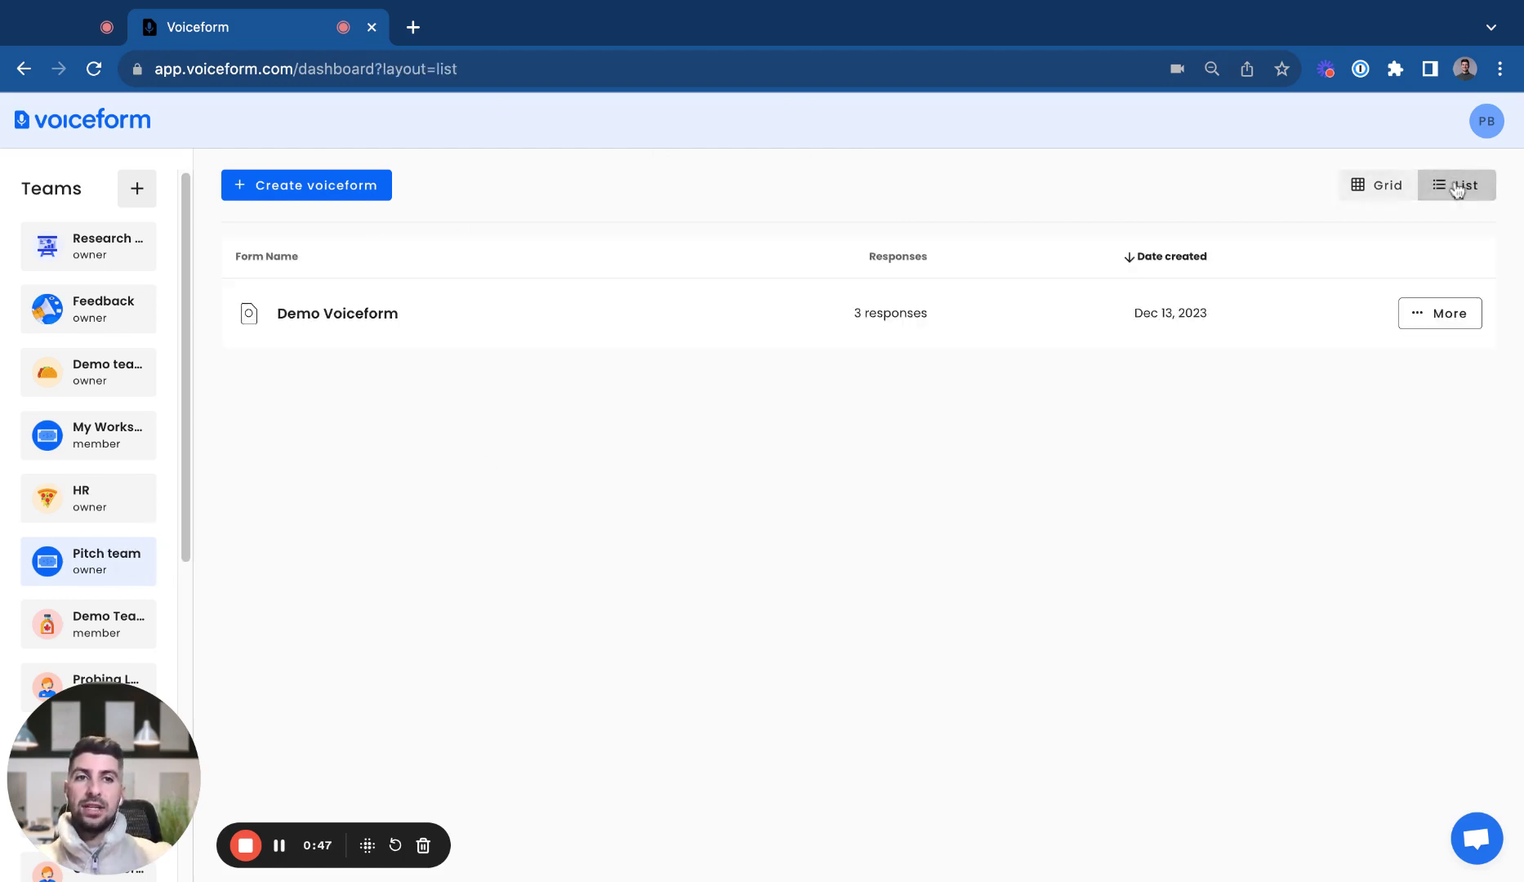
{"action": "left_click", "coordinate": [1386, 193]}
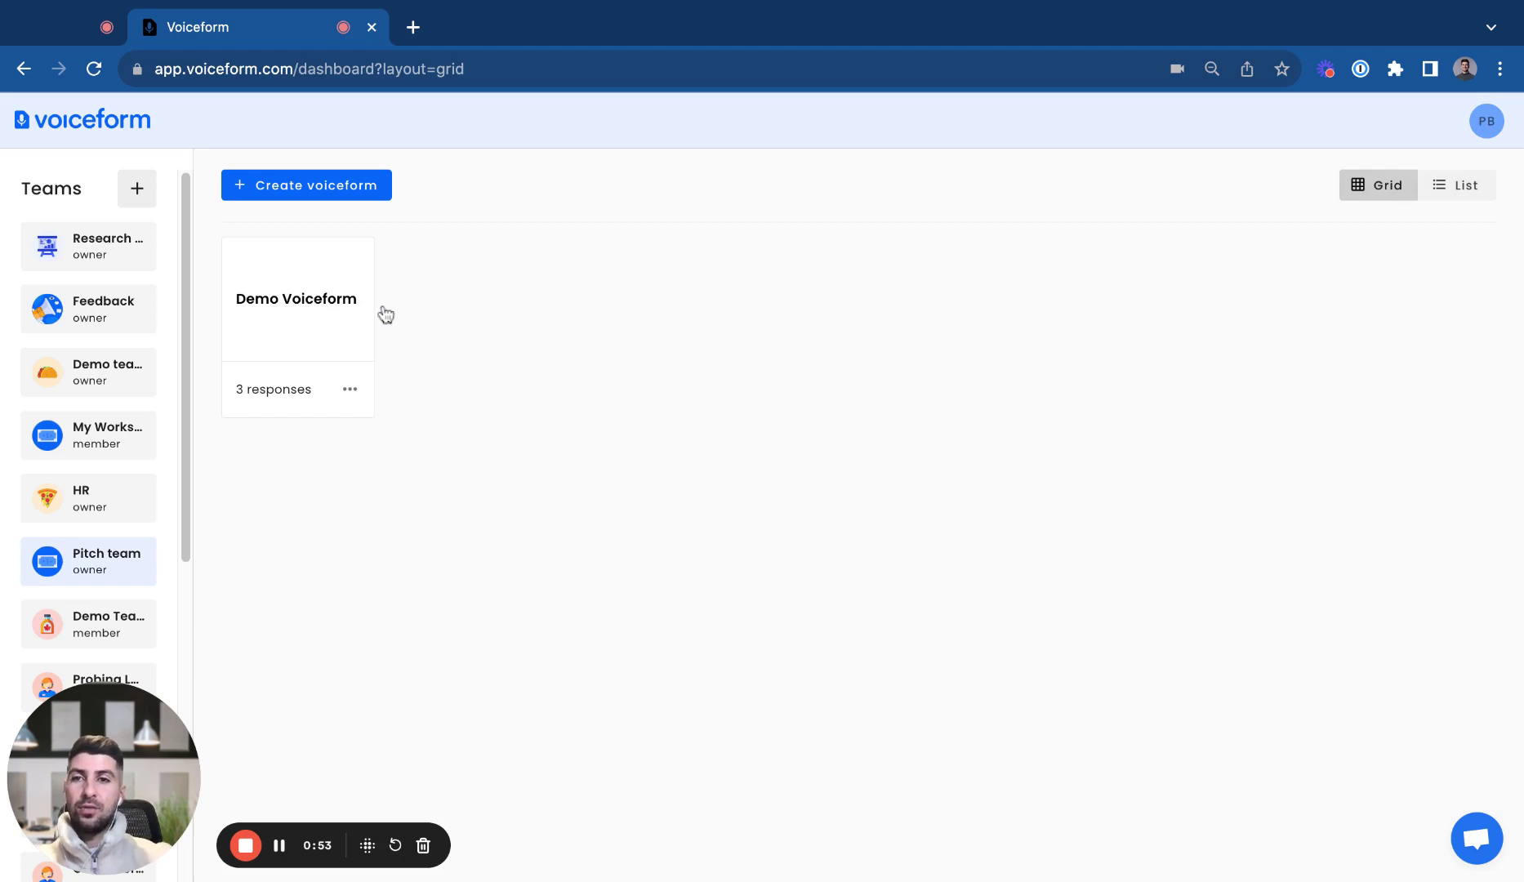
Create a Feedback Form from scratch named 'Salesforce Integration demo'
{"action": "left_click", "coordinate": [327, 191]}
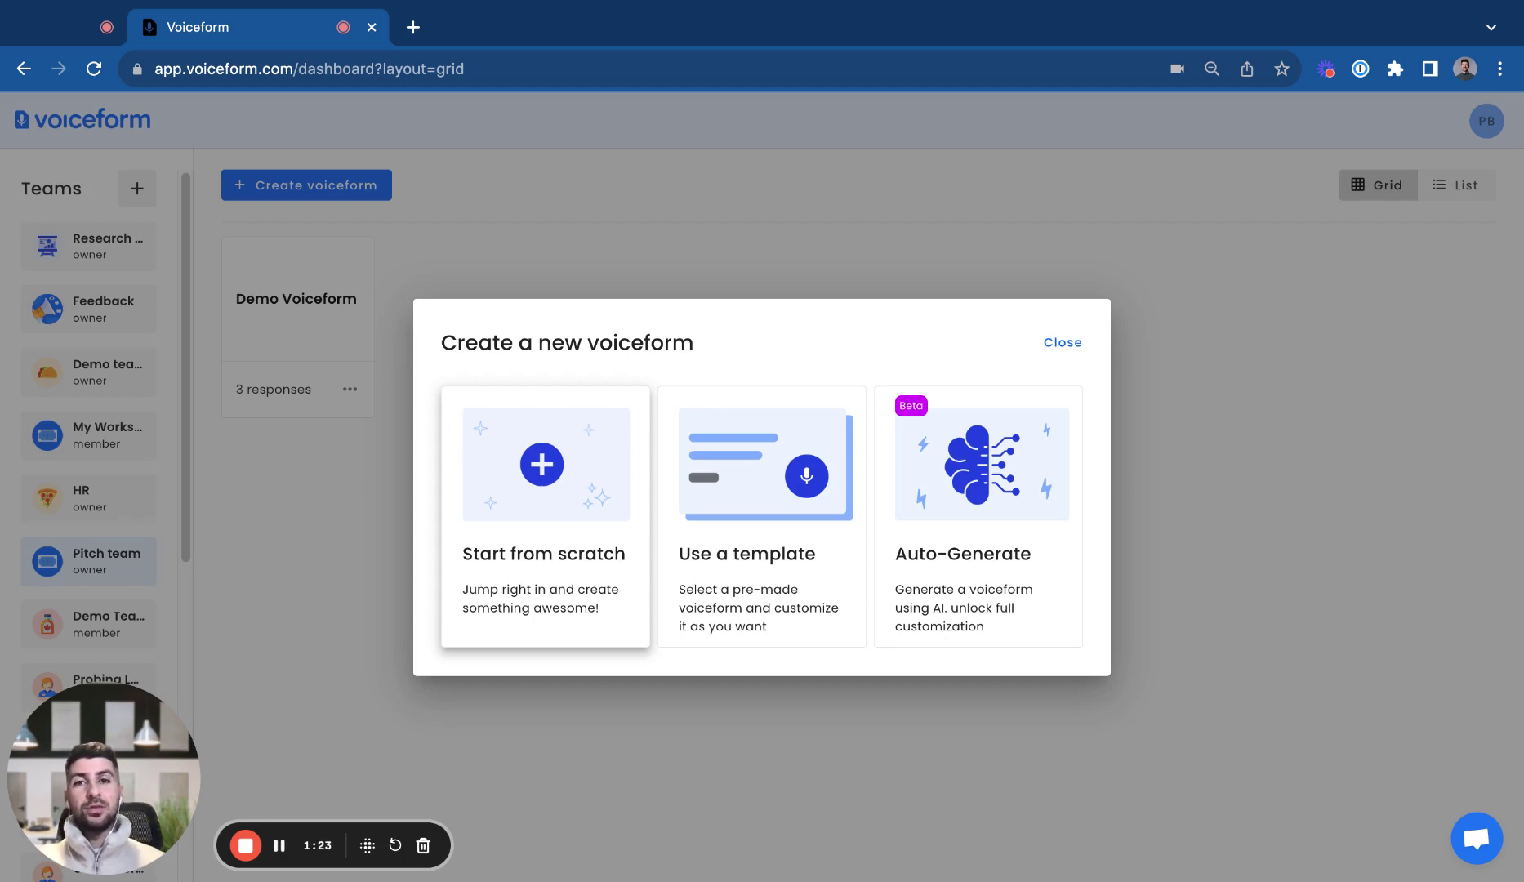
{"action": "left_click", "coordinate": [545, 507]}
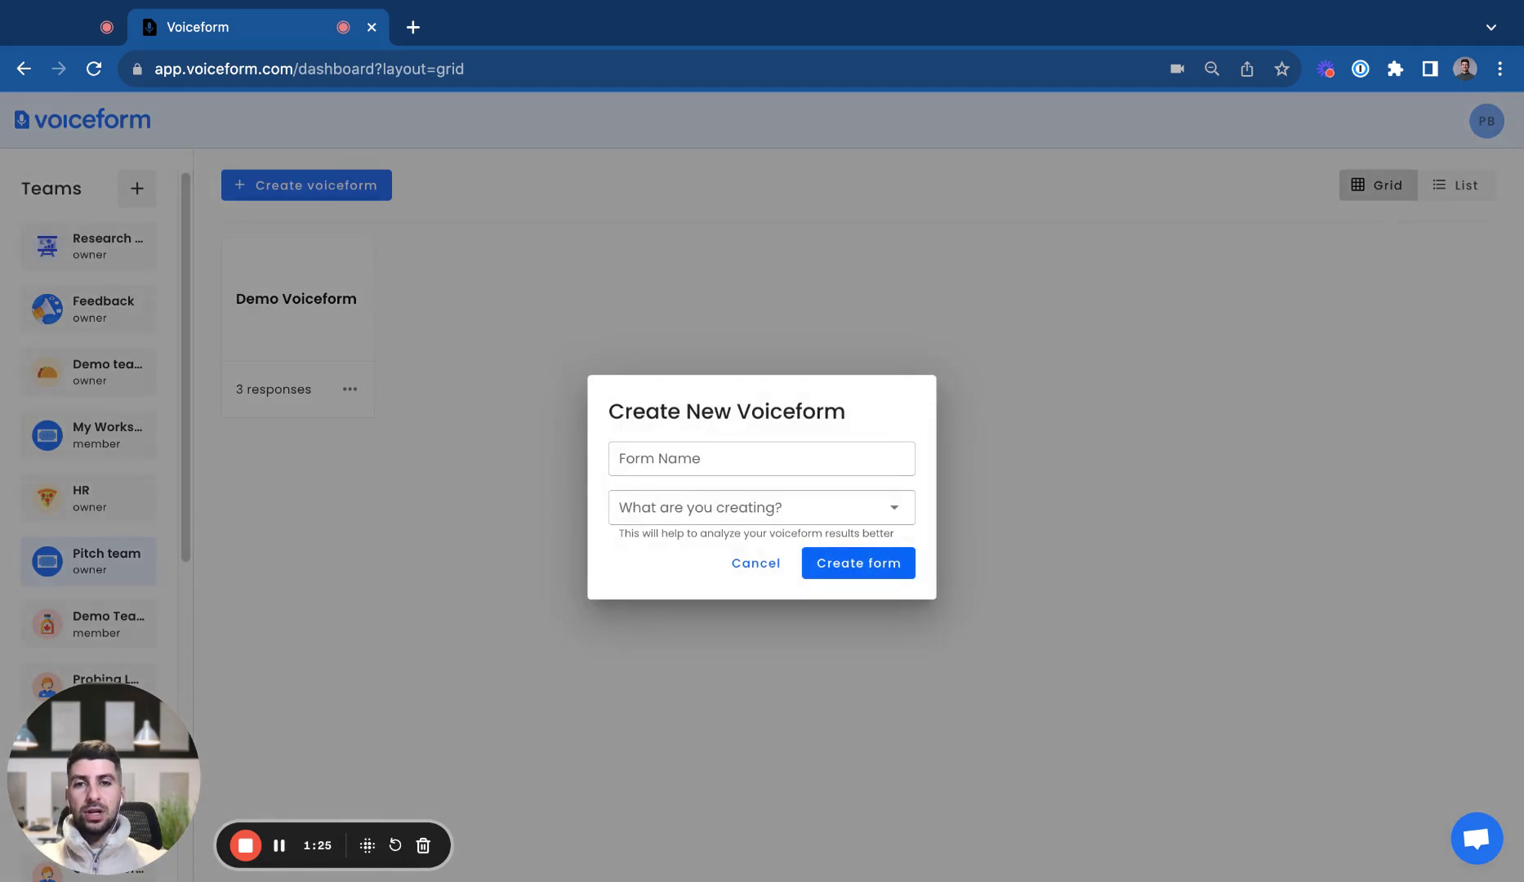
{"action": "left_click", "coordinate": [668, 458]}
{"action": "type", "text": "Sale"}
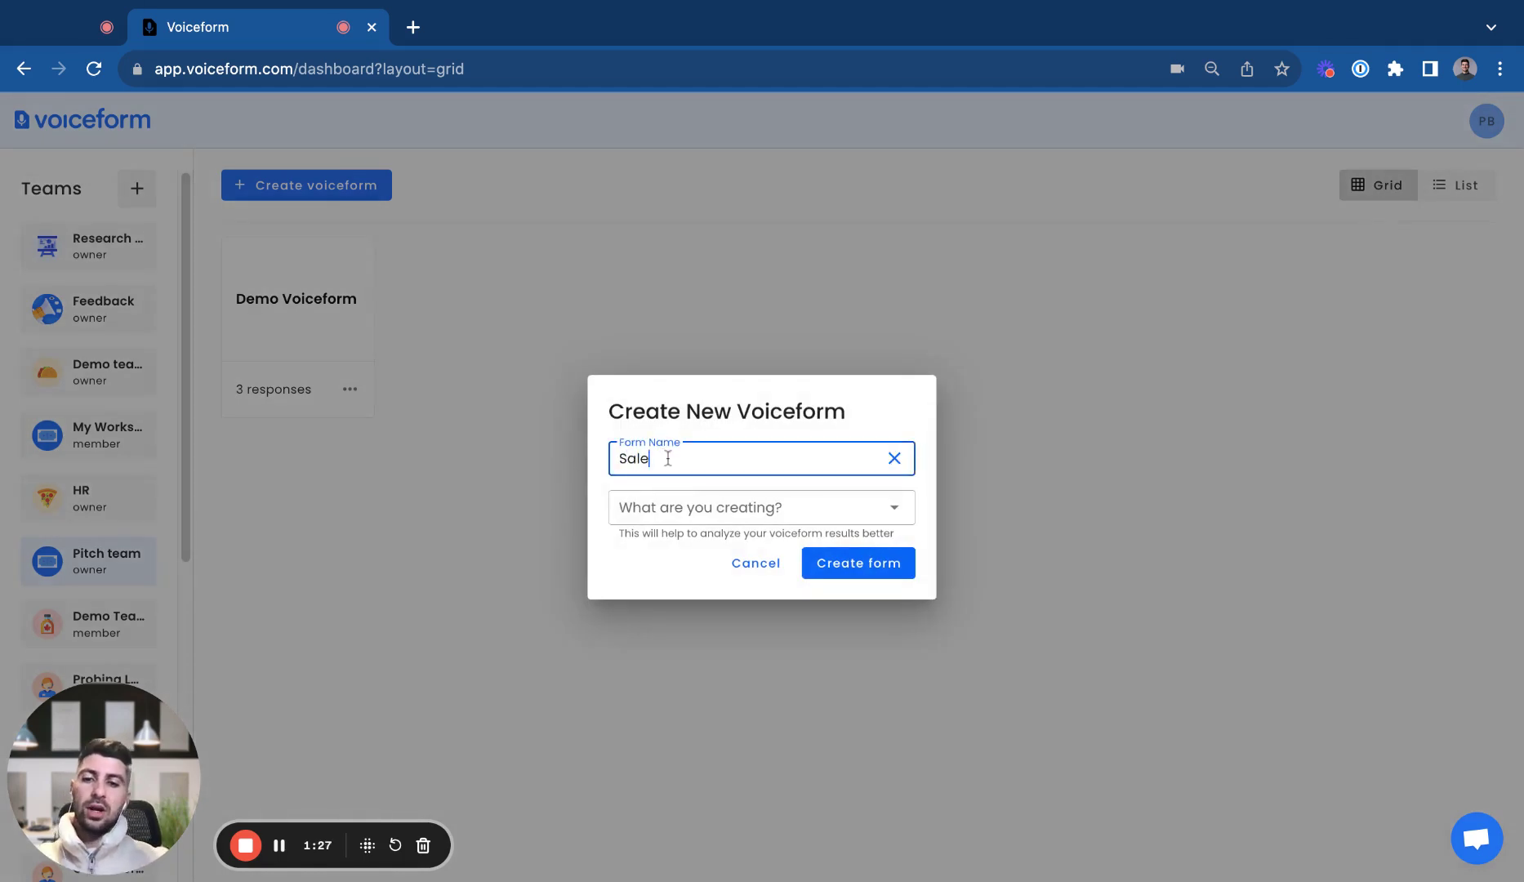
{"action": "type", "text": "sforce Integration"}
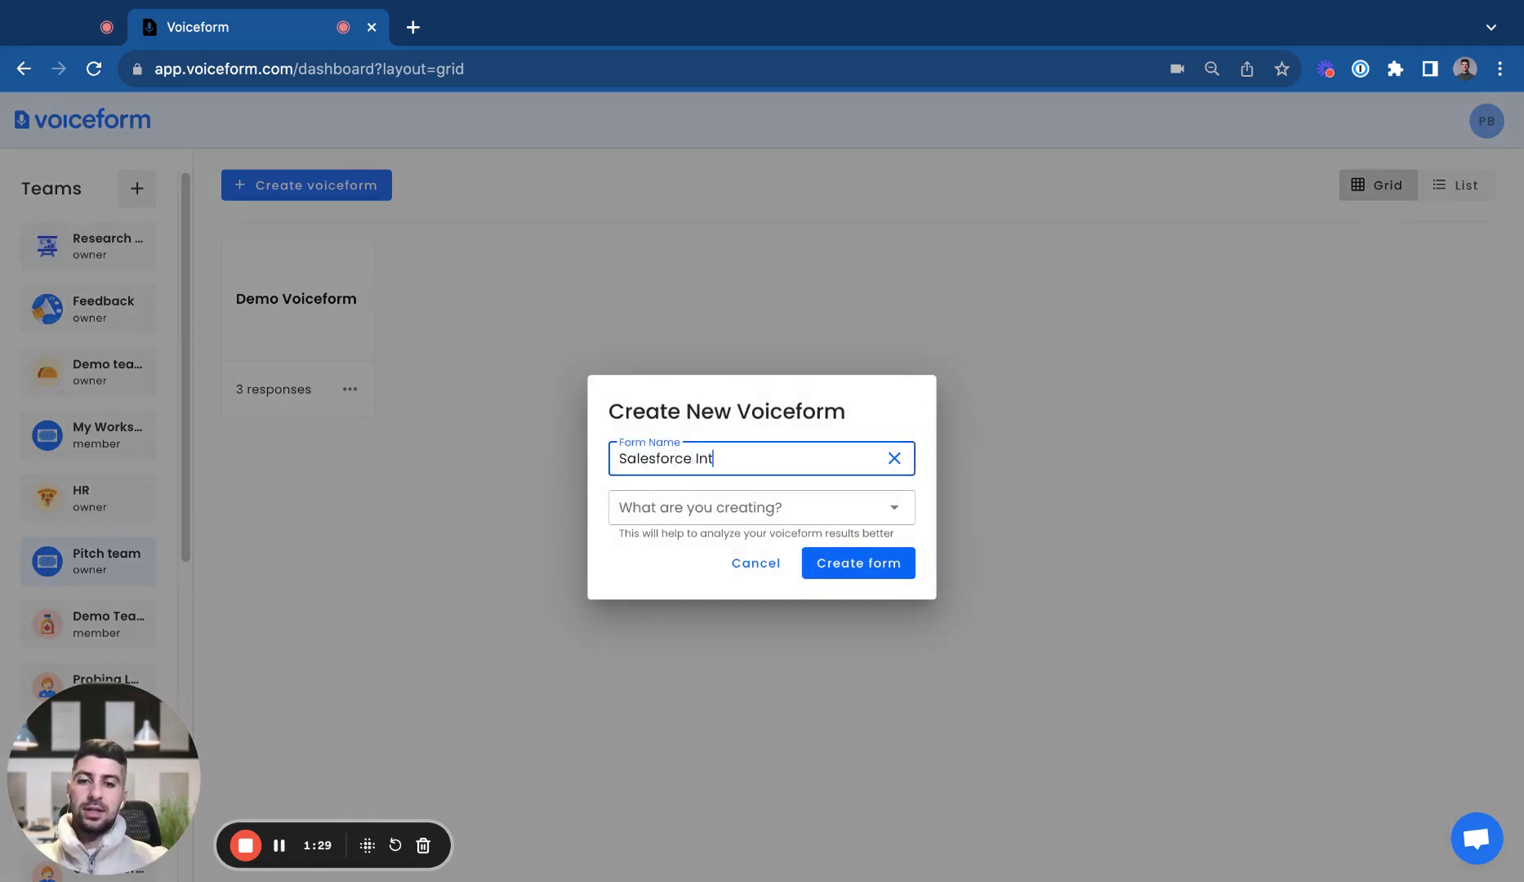
{"action": "type", "text": " demo"}
{"action": "key", "text": "Tab"}
{"action": "key", "text": "Tab"}
{"action": "key", "text": "Down"}
{"action": "left_click", "coordinate": [829, 563]}
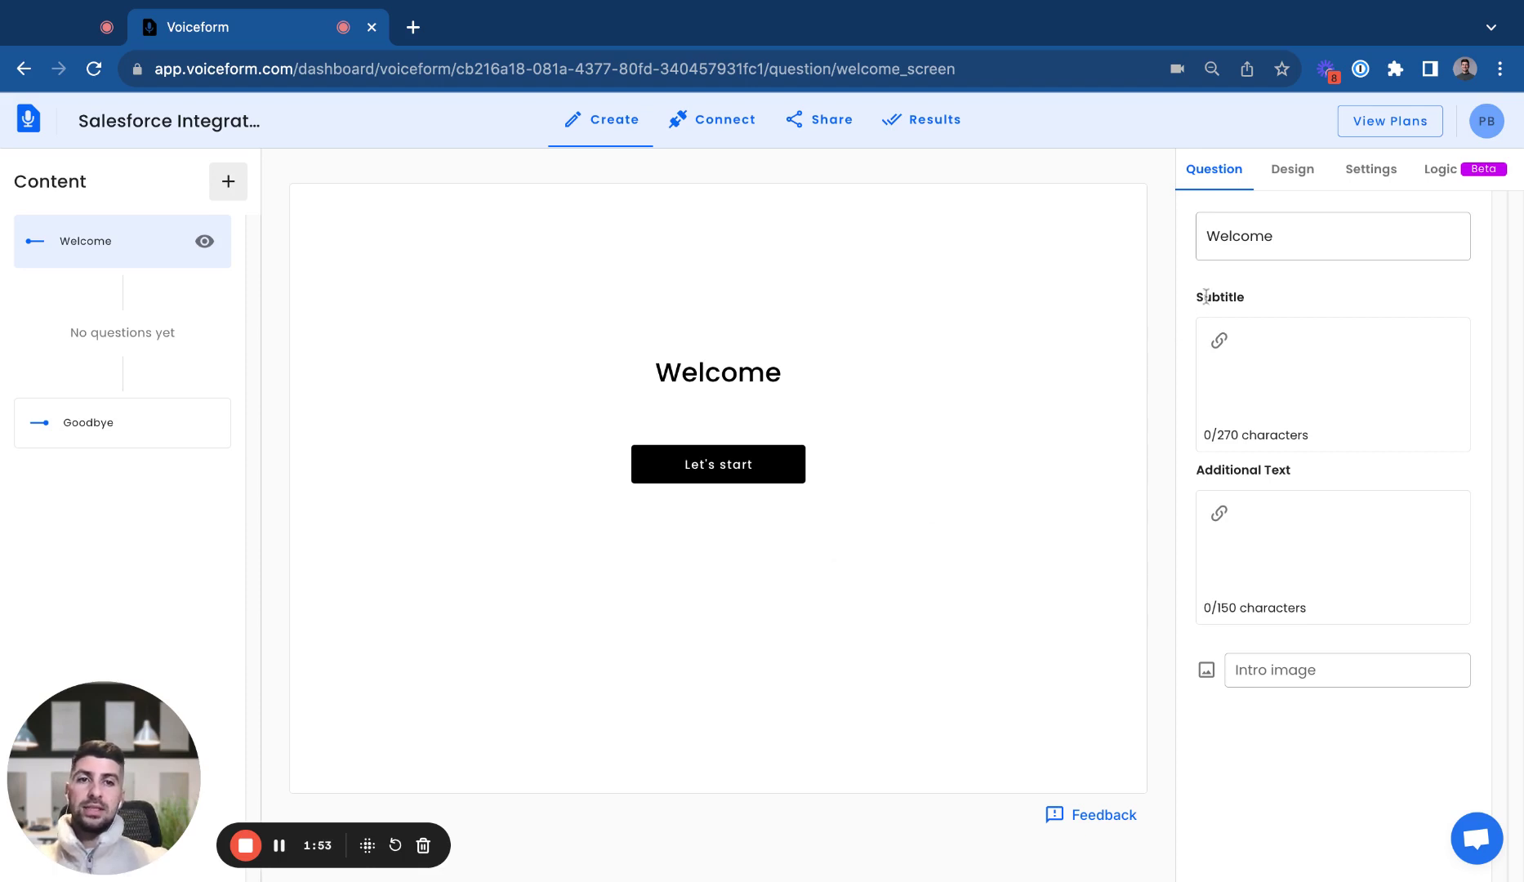
Retitle the welcome screen 'Thanks for being a Voiceform customer!'
{"action": "left_click", "coordinate": [1283, 245]}
{"action": "double_click", "coordinate": [1283, 245]}
{"action": "key", "text": "BackSpace"}
{"action": "type", "text": "Welc"}
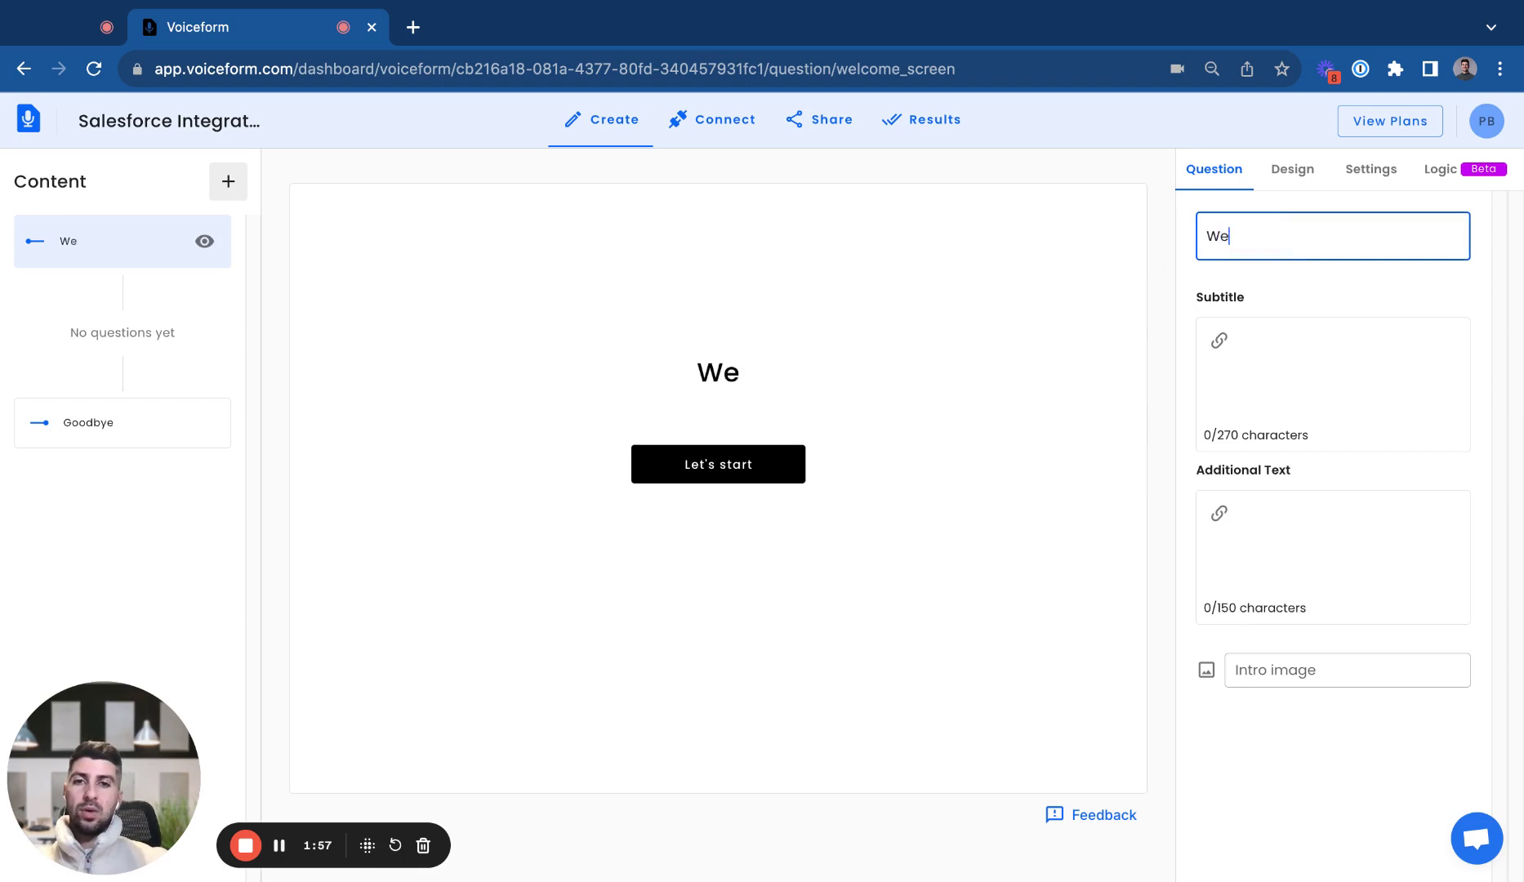
{"action": "key", "text": "BackSpace"}
{"action": "key", "text": "BackSpace"}
{"action": "key", "text": "BackSpace"}
{"action": "key", "text": "BackSpace"}
{"action": "type", "text": "Thanks for being "}
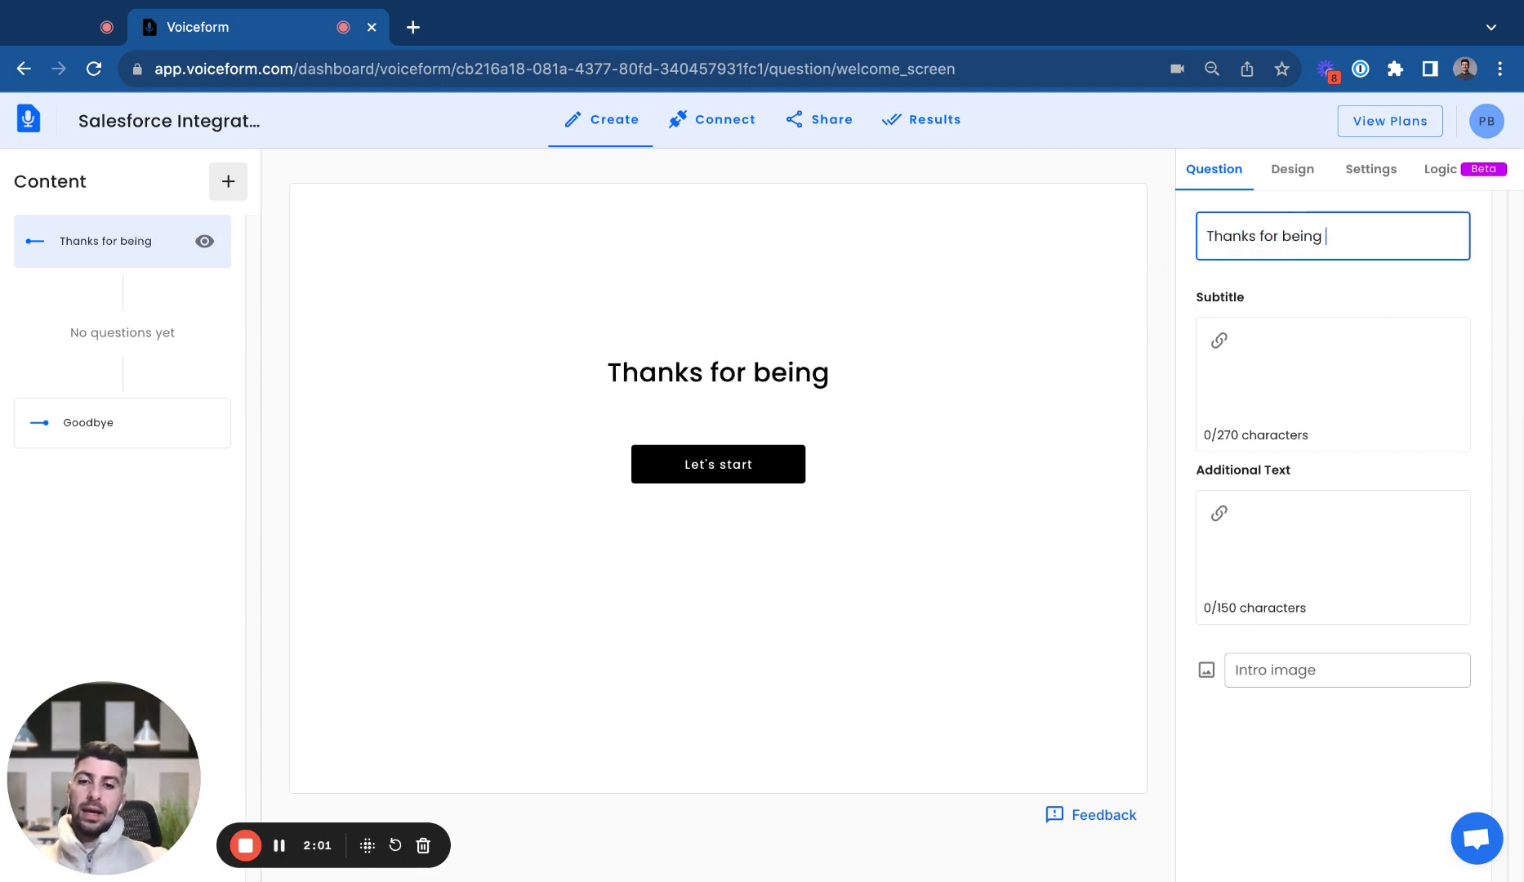
{"action": "type", "text": "a Voice"}
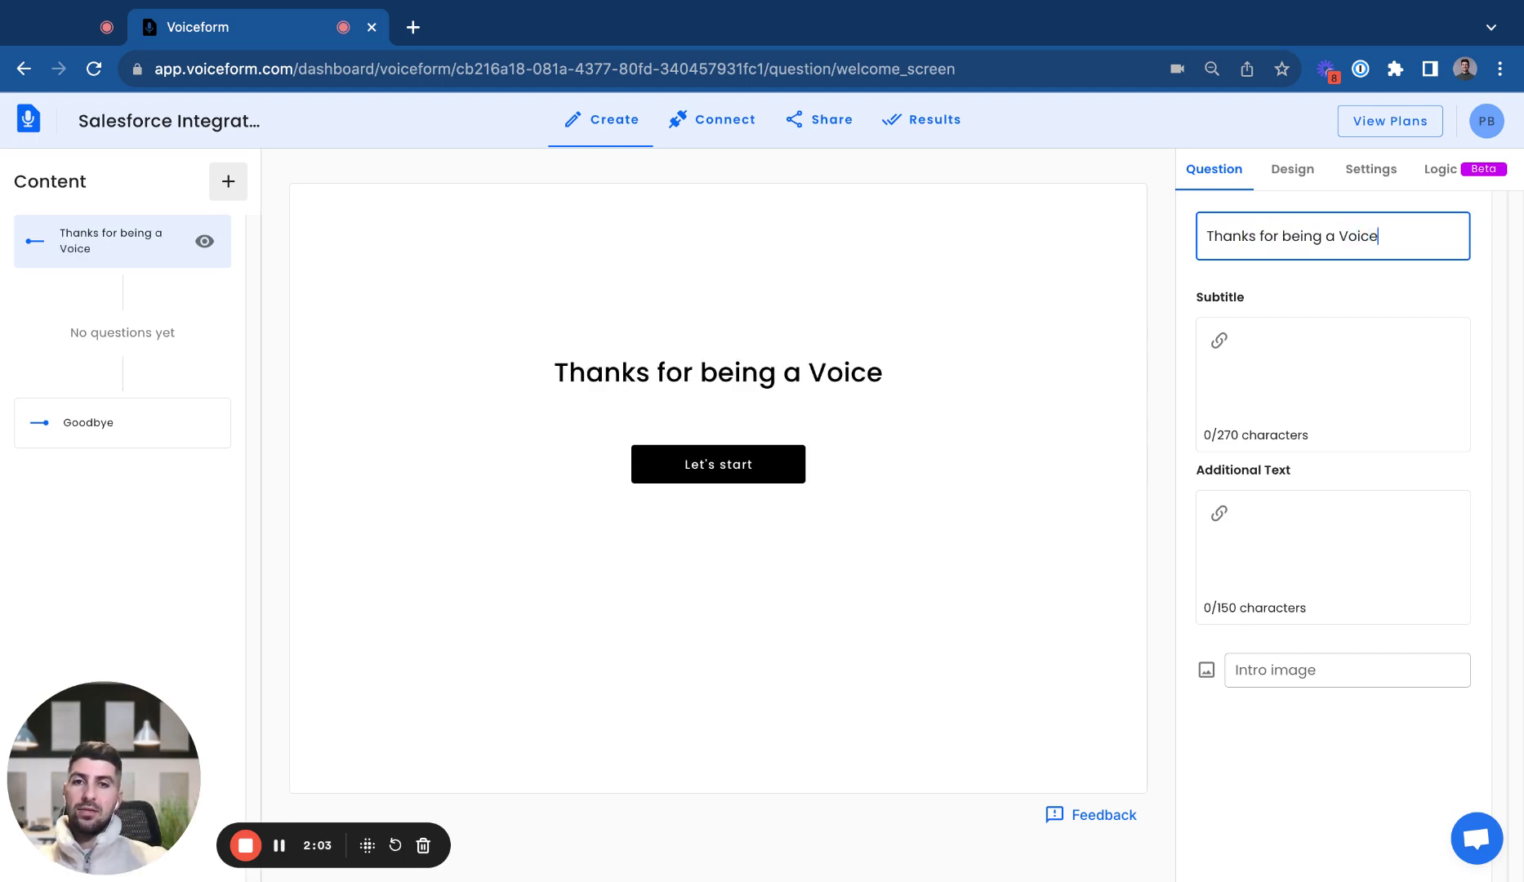
{"action": "type", "text": "form customer!"}
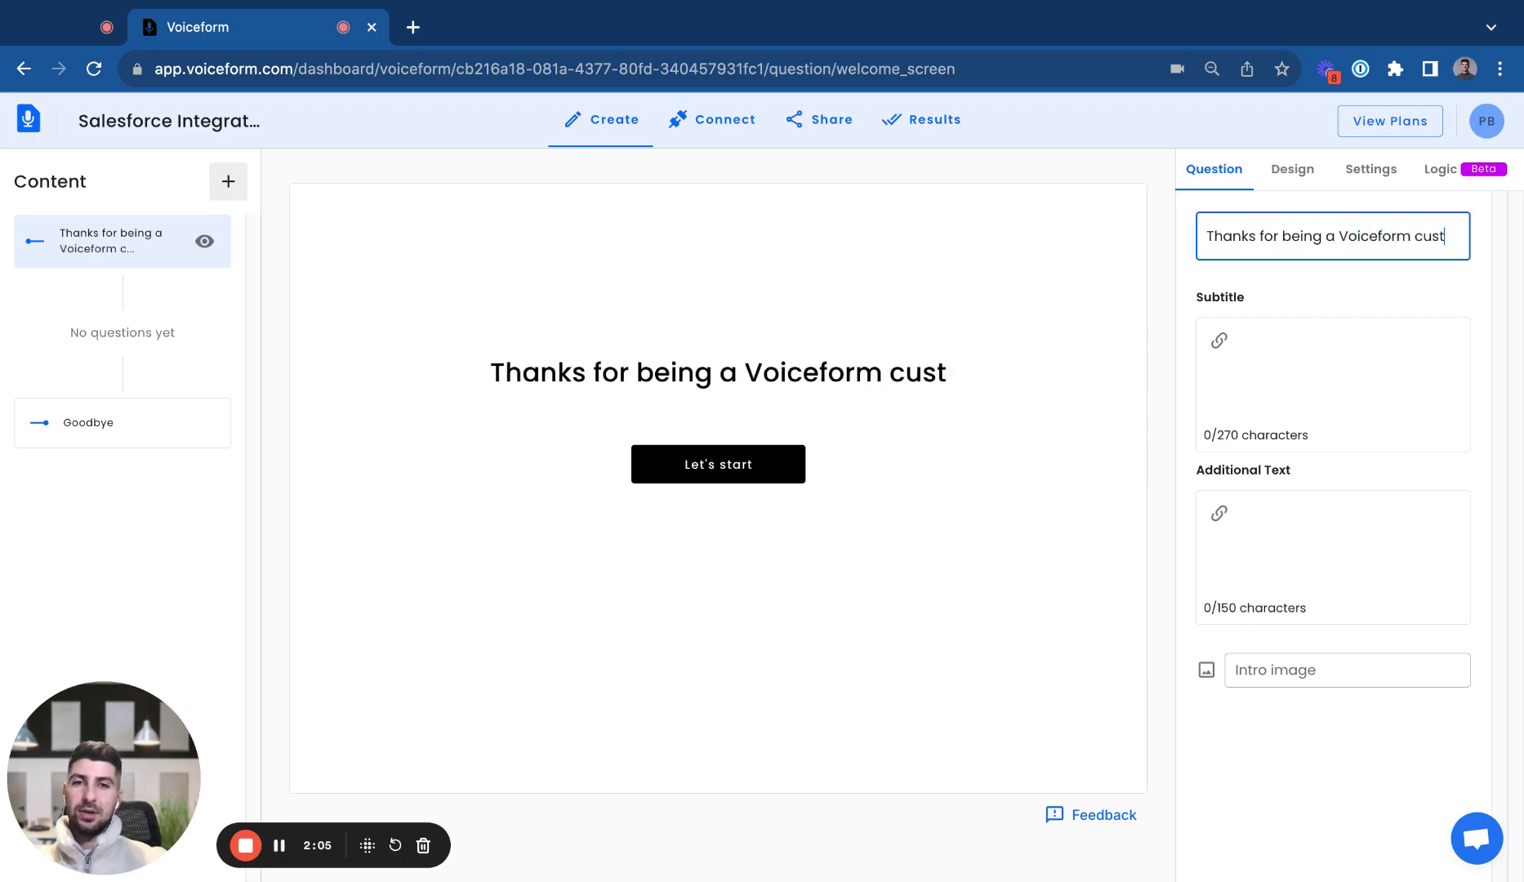
Add the subtitle 'We'd love your feedback👇' and hide the welcome screen when published
{"action": "left_click", "coordinate": [1285, 380]}
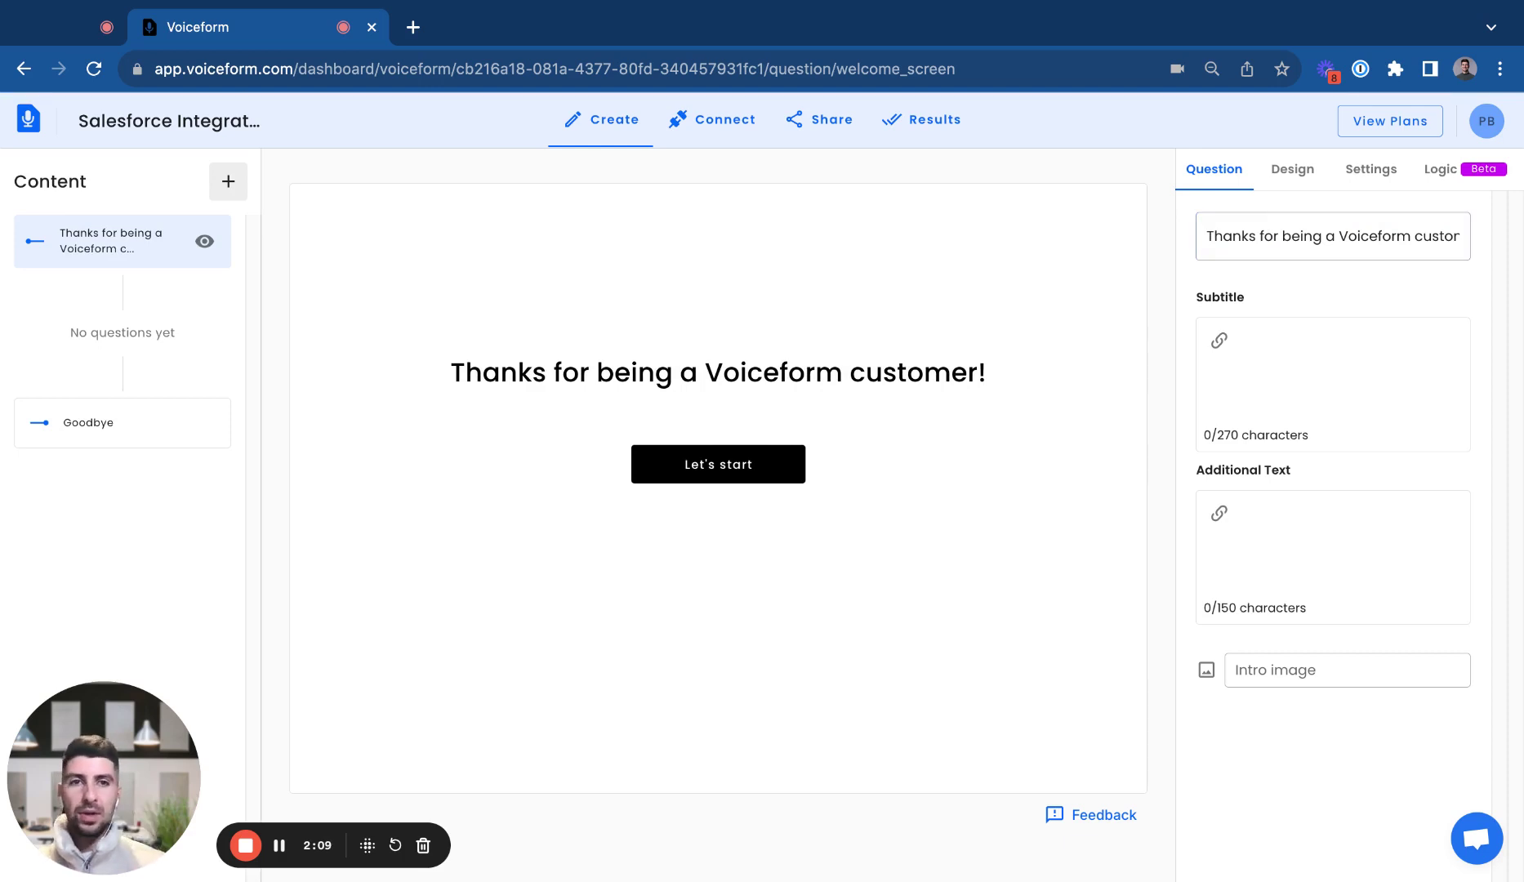
{"action": "type", "text": "We'd lik"}
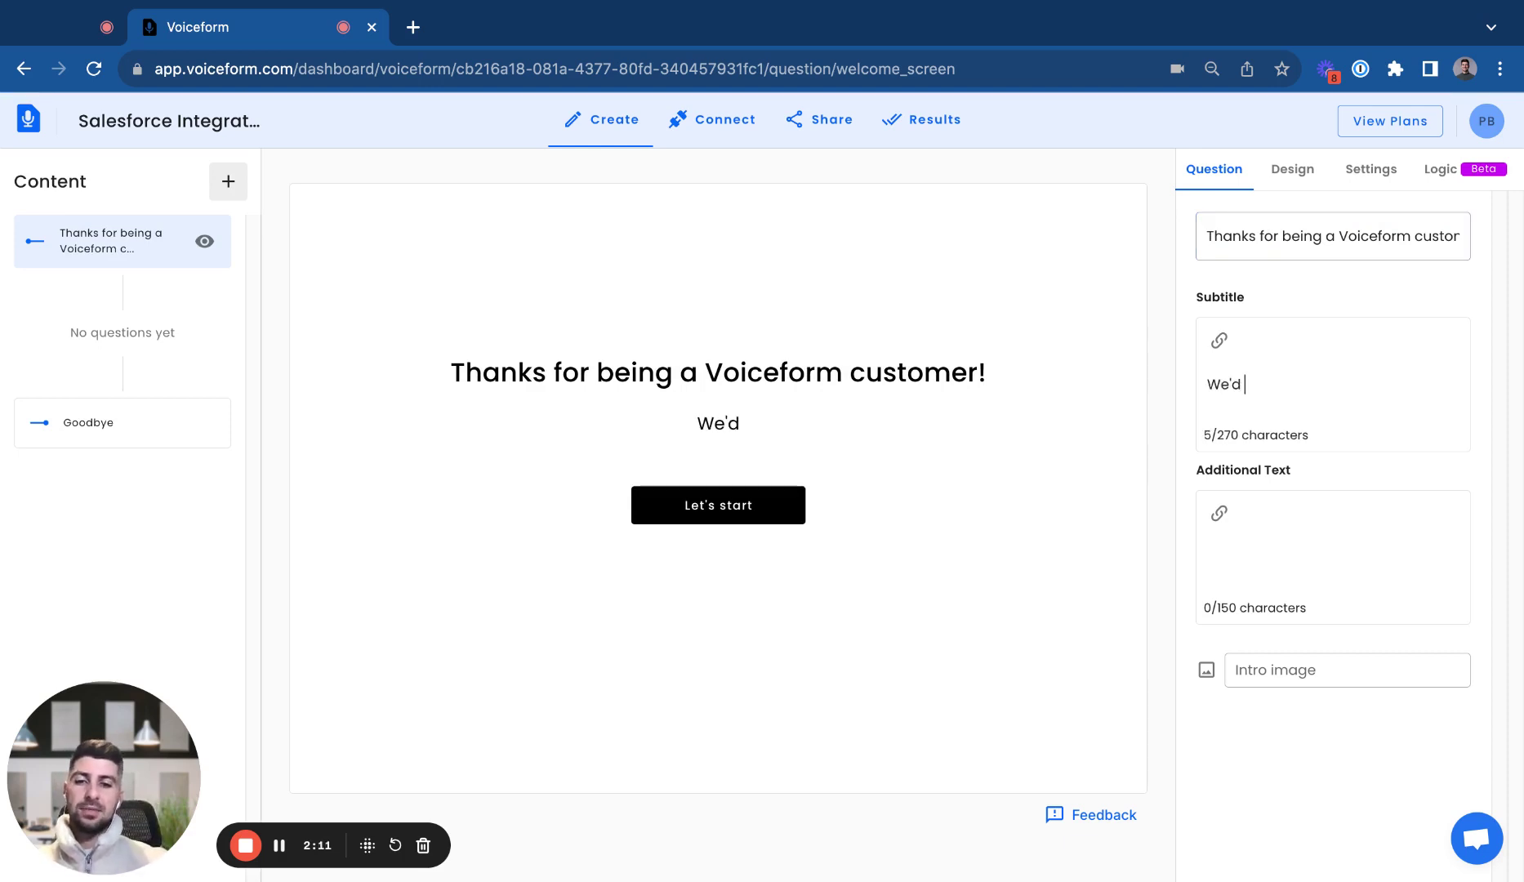
{"action": "key", "text": "BackSpace"}
{"action": "key", "text": "BackSpace"}
{"action": "type", "text": "ove your feedback"}
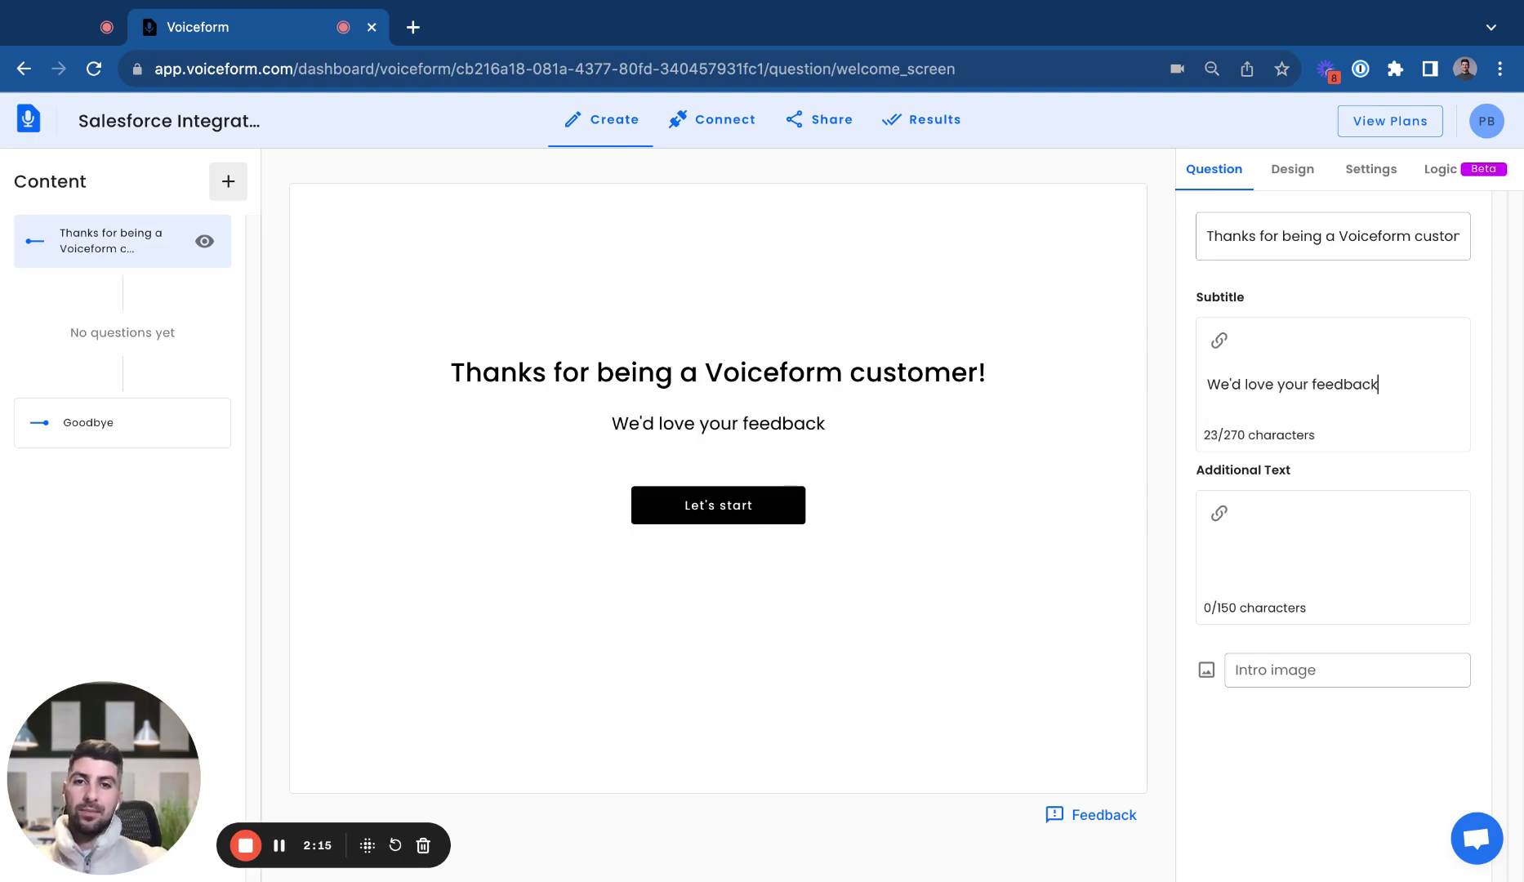
{"action": "type", "text": "👇"}
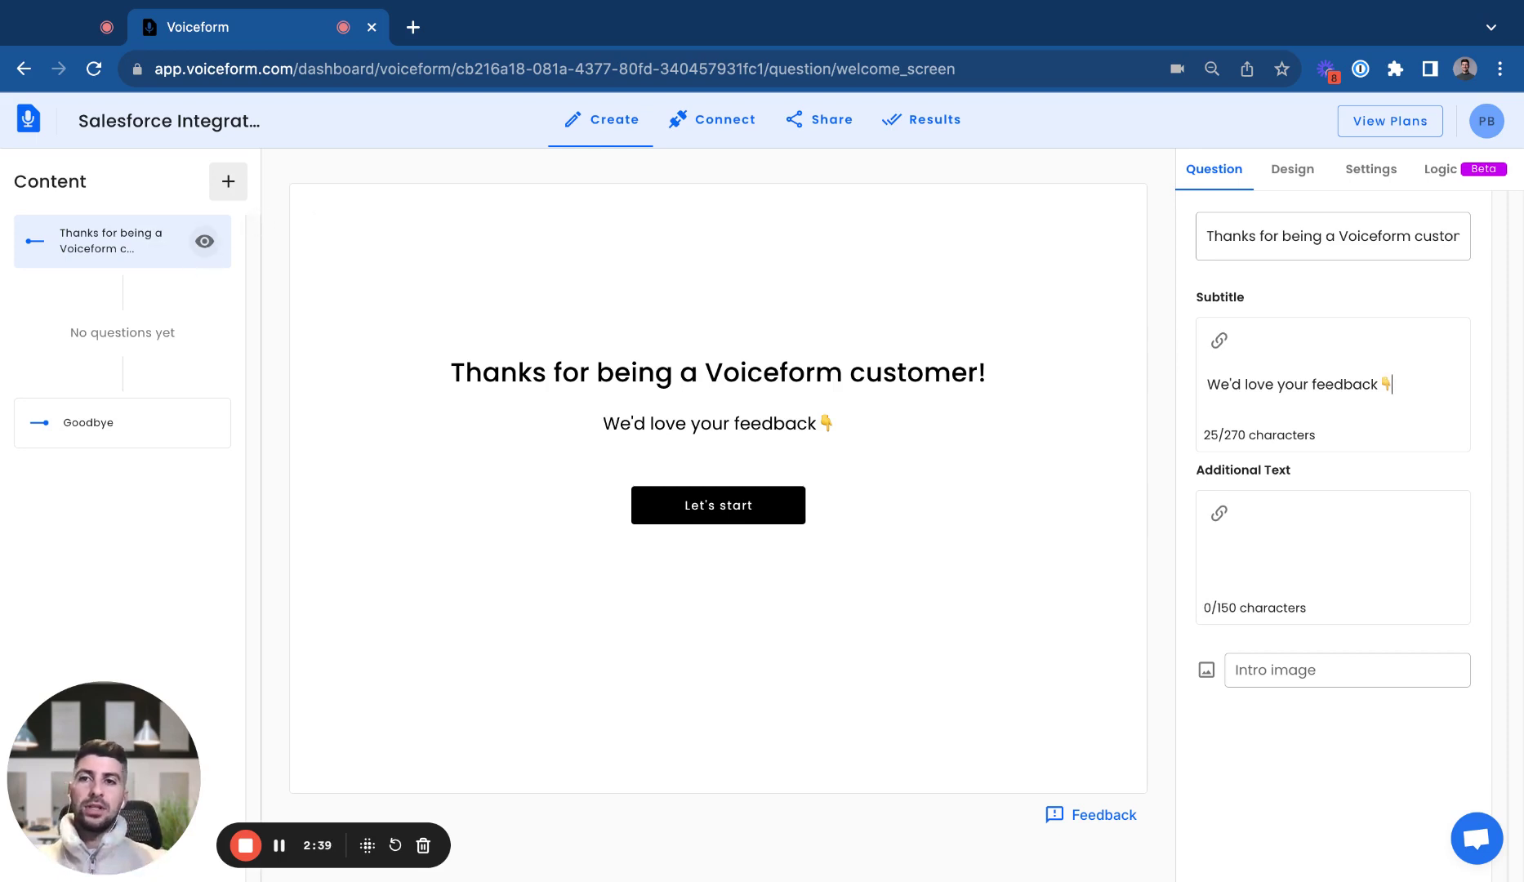
{"action": "left_click", "coordinate": [204, 241]}
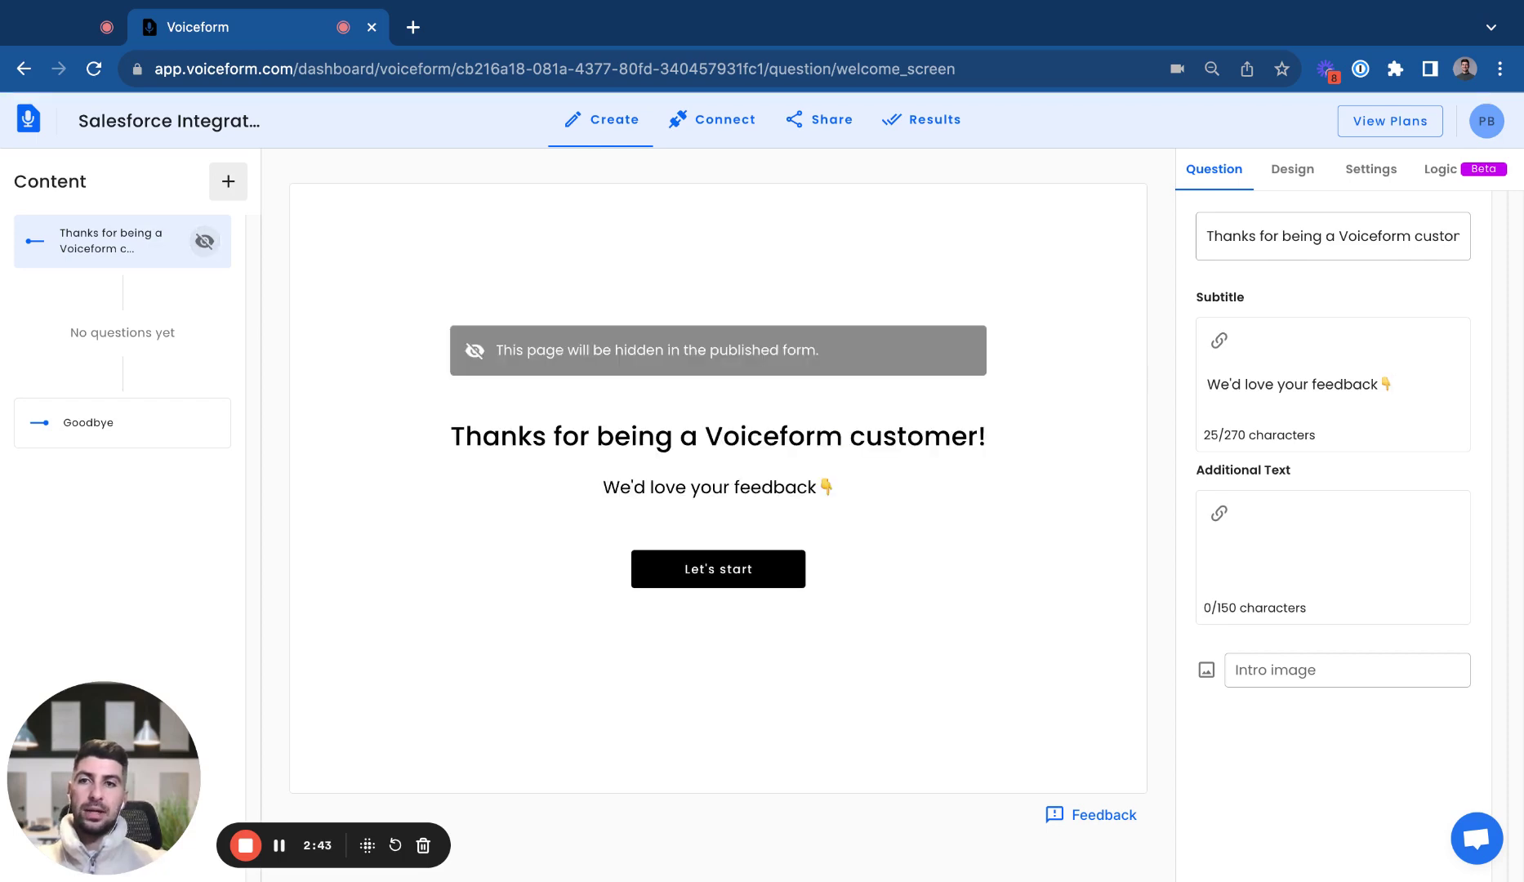
Add a Net Promoter Score question: 'How likely are you to recommend us to a friend?'
{"action": "left_click", "coordinate": [229, 182]}
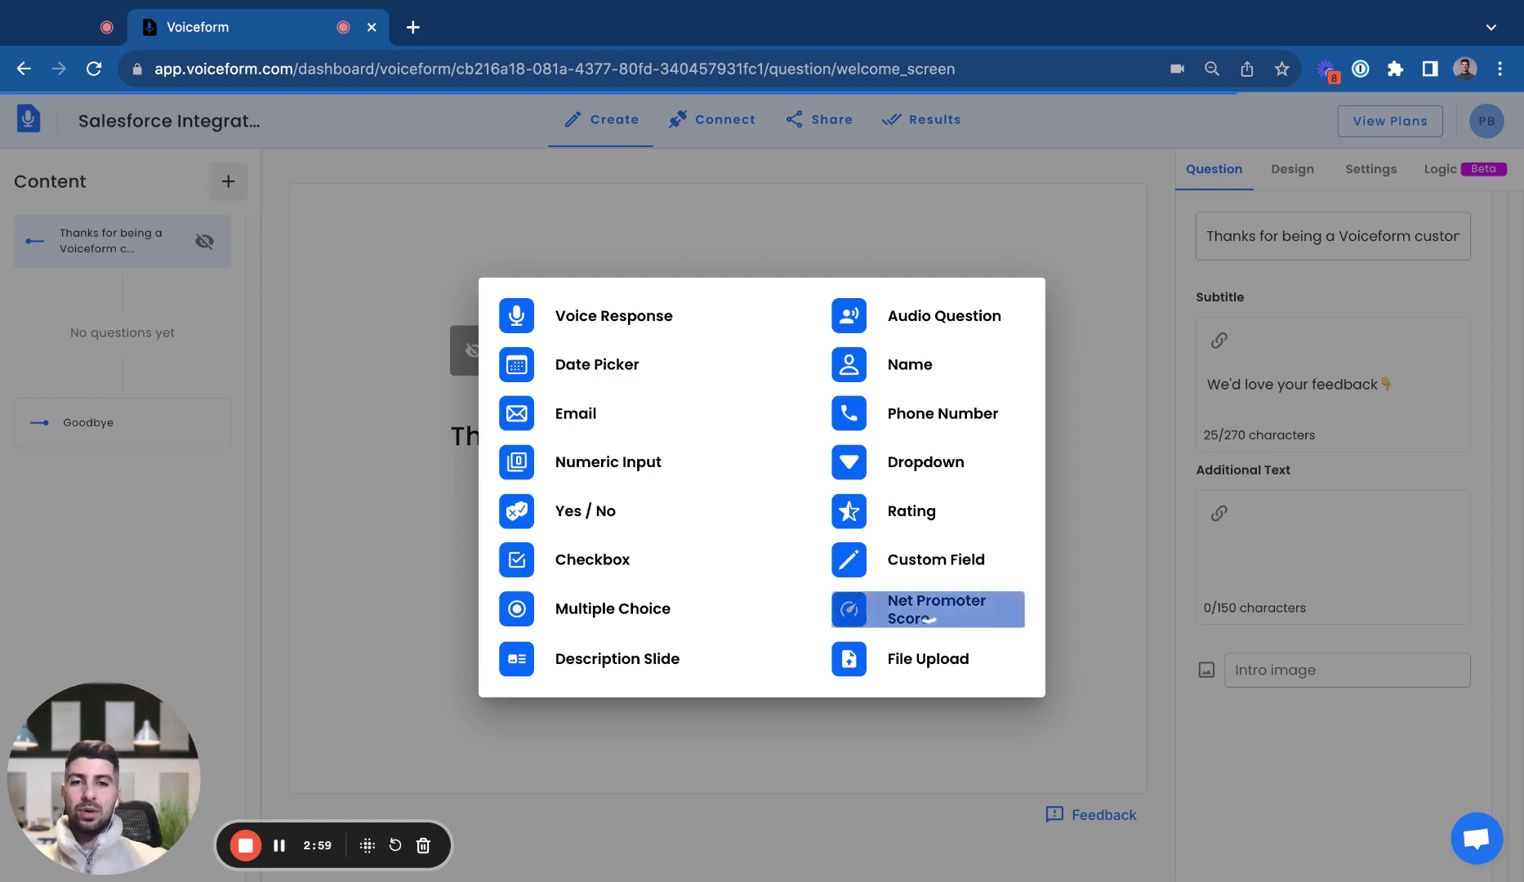
{"action": "left_click", "coordinate": [936, 609]}
{"action": "left_click", "coordinate": [1299, 263]}
{"action": "type", "text": "How likely"}
{"action": "type", "text": " are you to reco"}
{"action": "type", "text": "mmend us to a f"}
{"action": "type", "text": "riend?"}
{"action": "left_click", "coordinate": [1070, 546]}
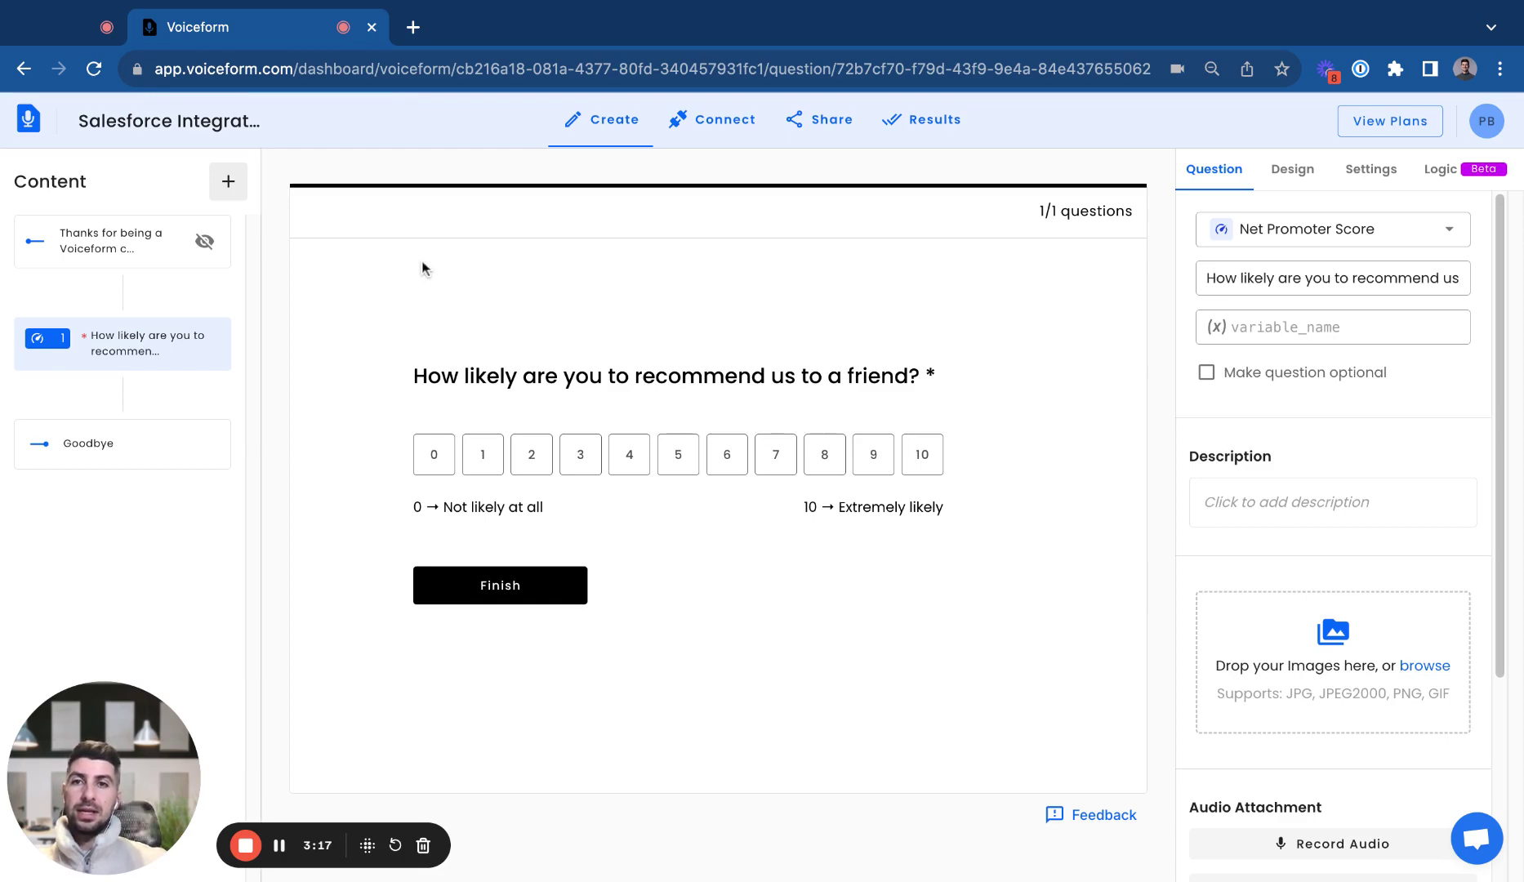
Add a Voice Response question reading 'Why did you give your score? Please explain!'
{"action": "left_click", "coordinate": [225, 183]}
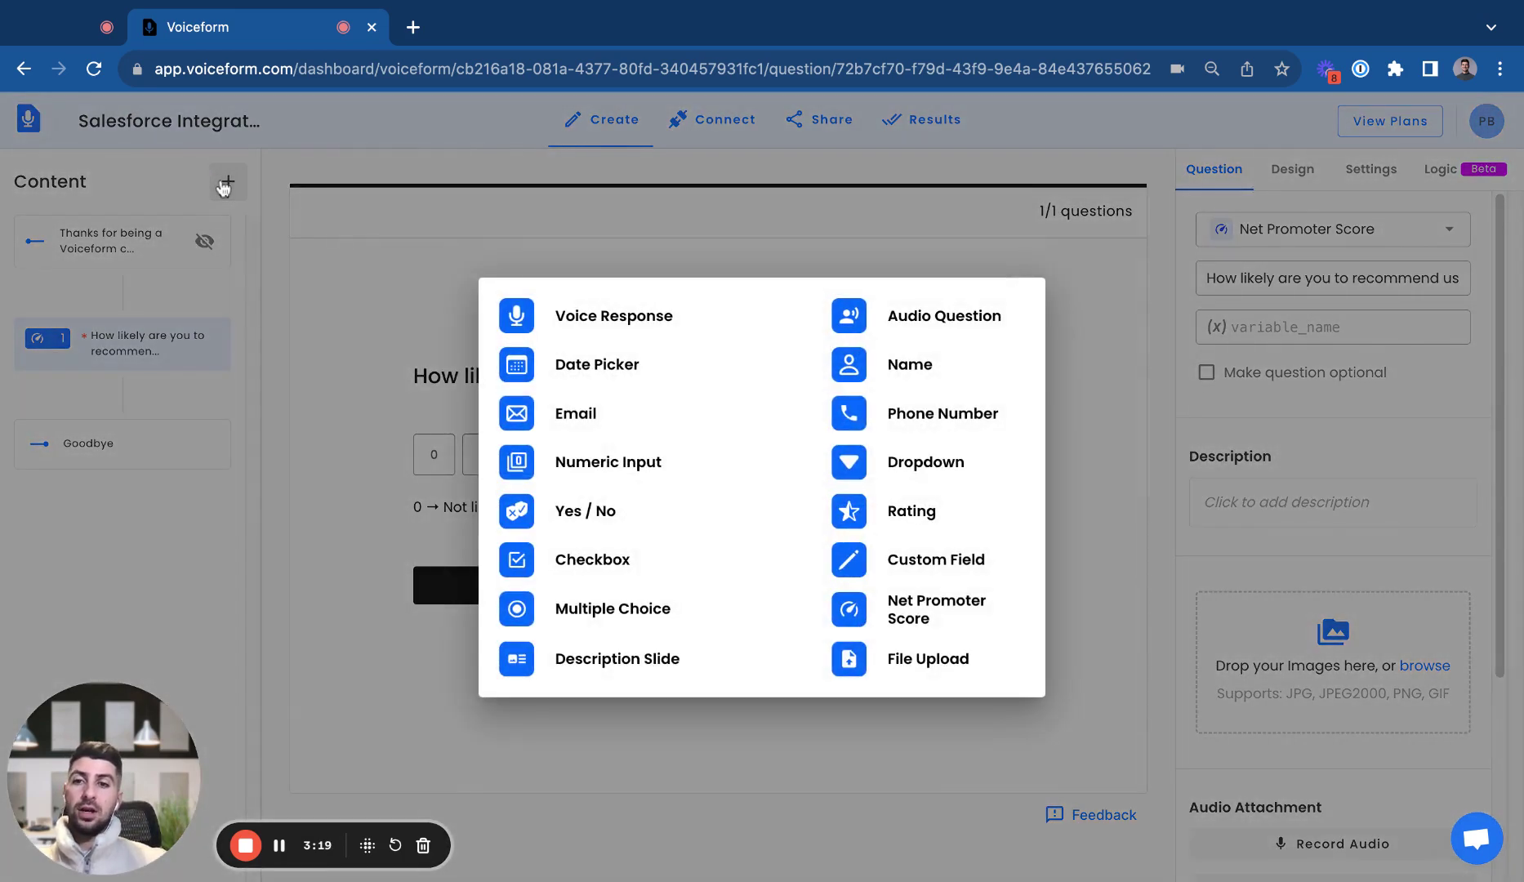
{"action": "left_click", "coordinate": [600, 324]}
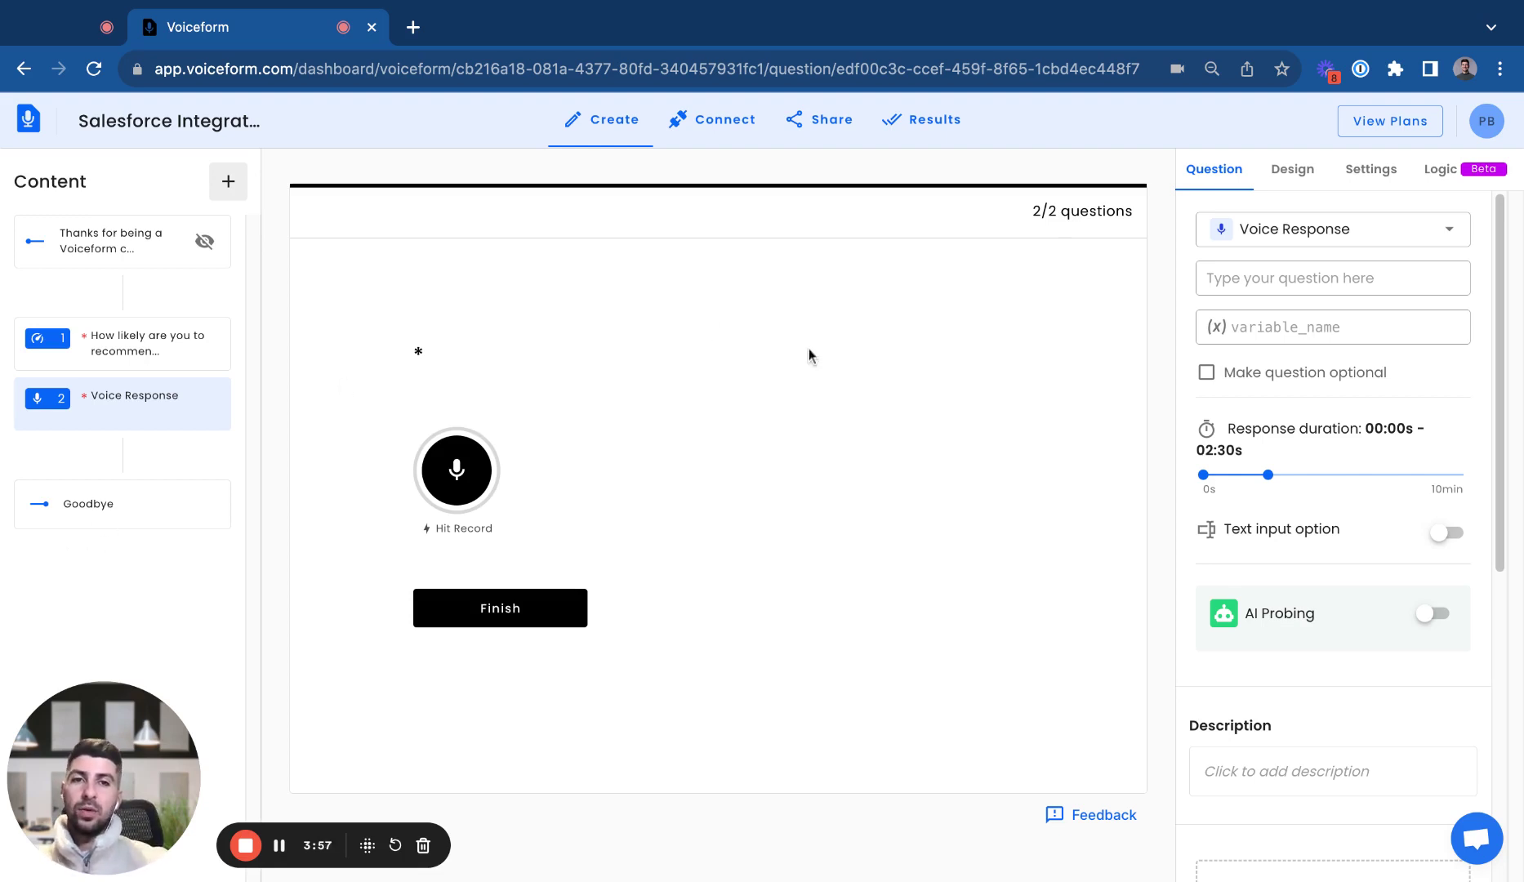
{"action": "left_click", "coordinate": [1226, 270]}
{"action": "type", "text": "Wh"}
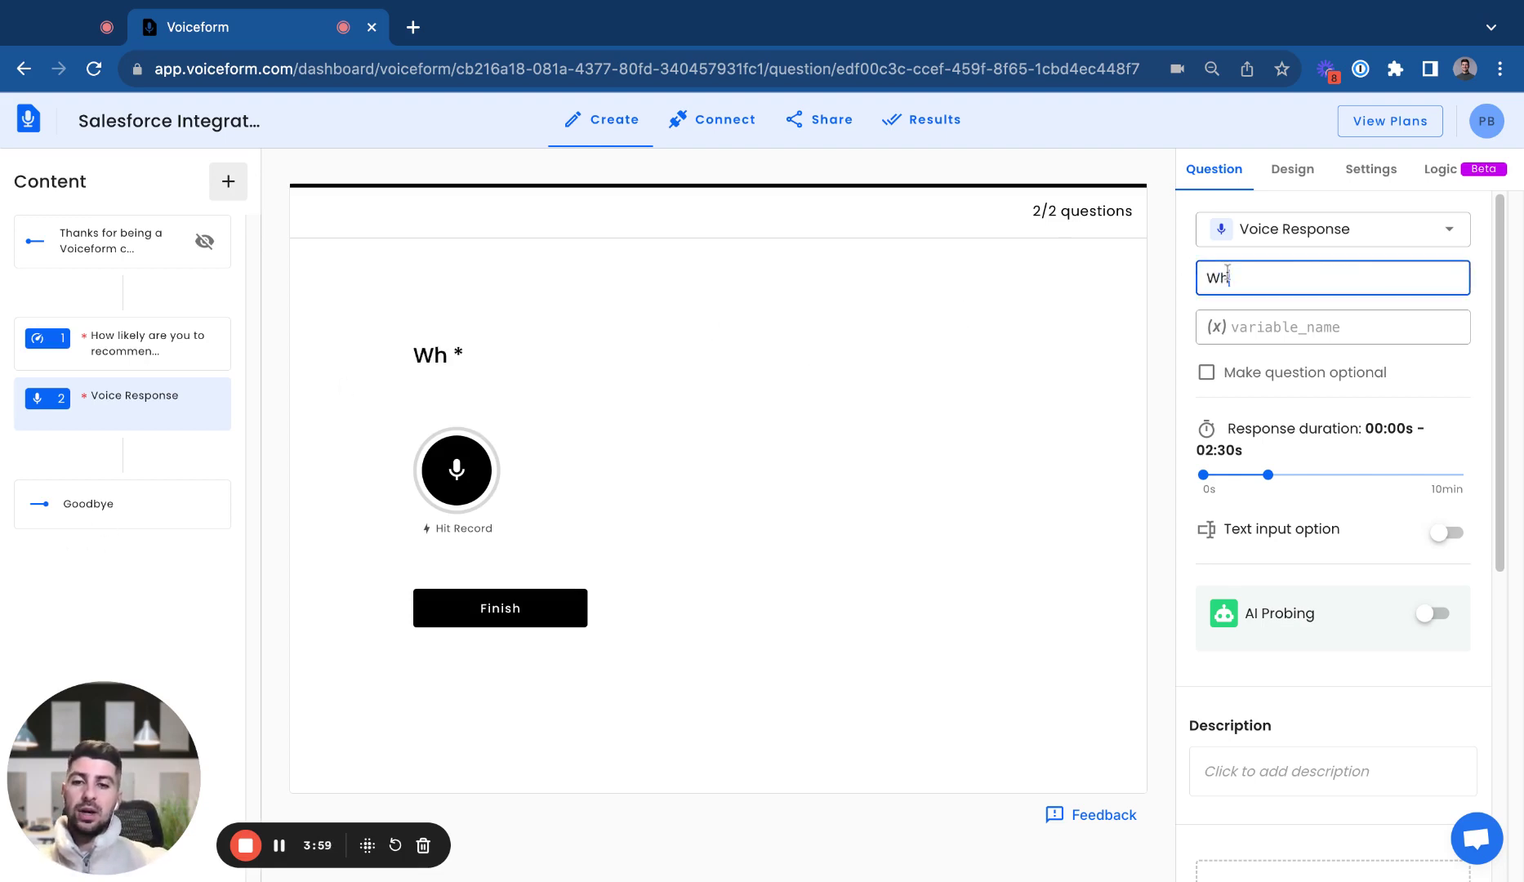
{"action": "type", "text": "y did you give "}
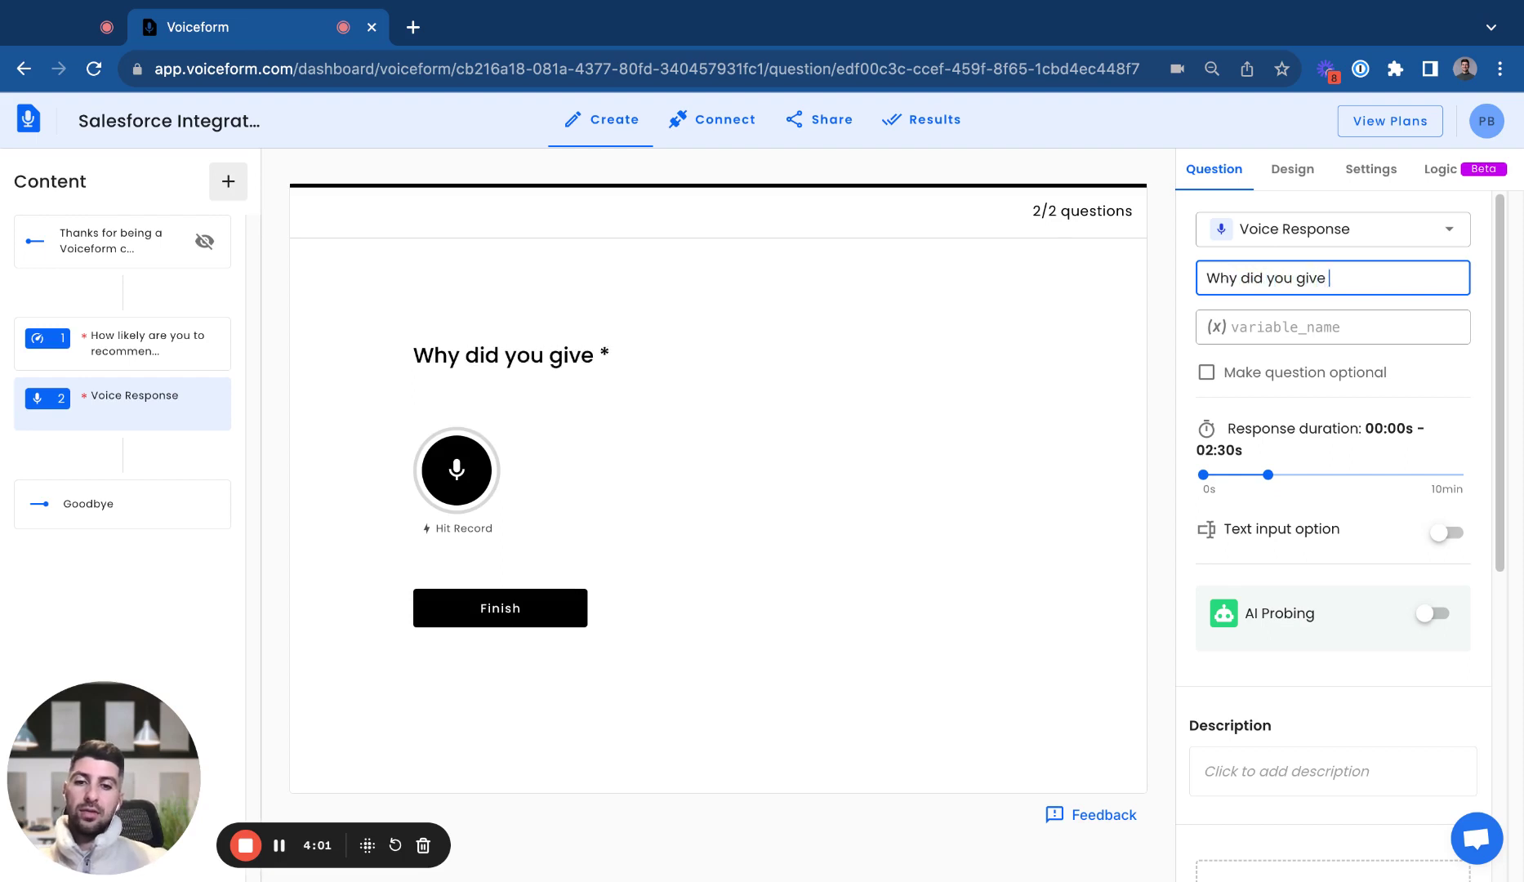
{"action": "type", "text": "your score"}
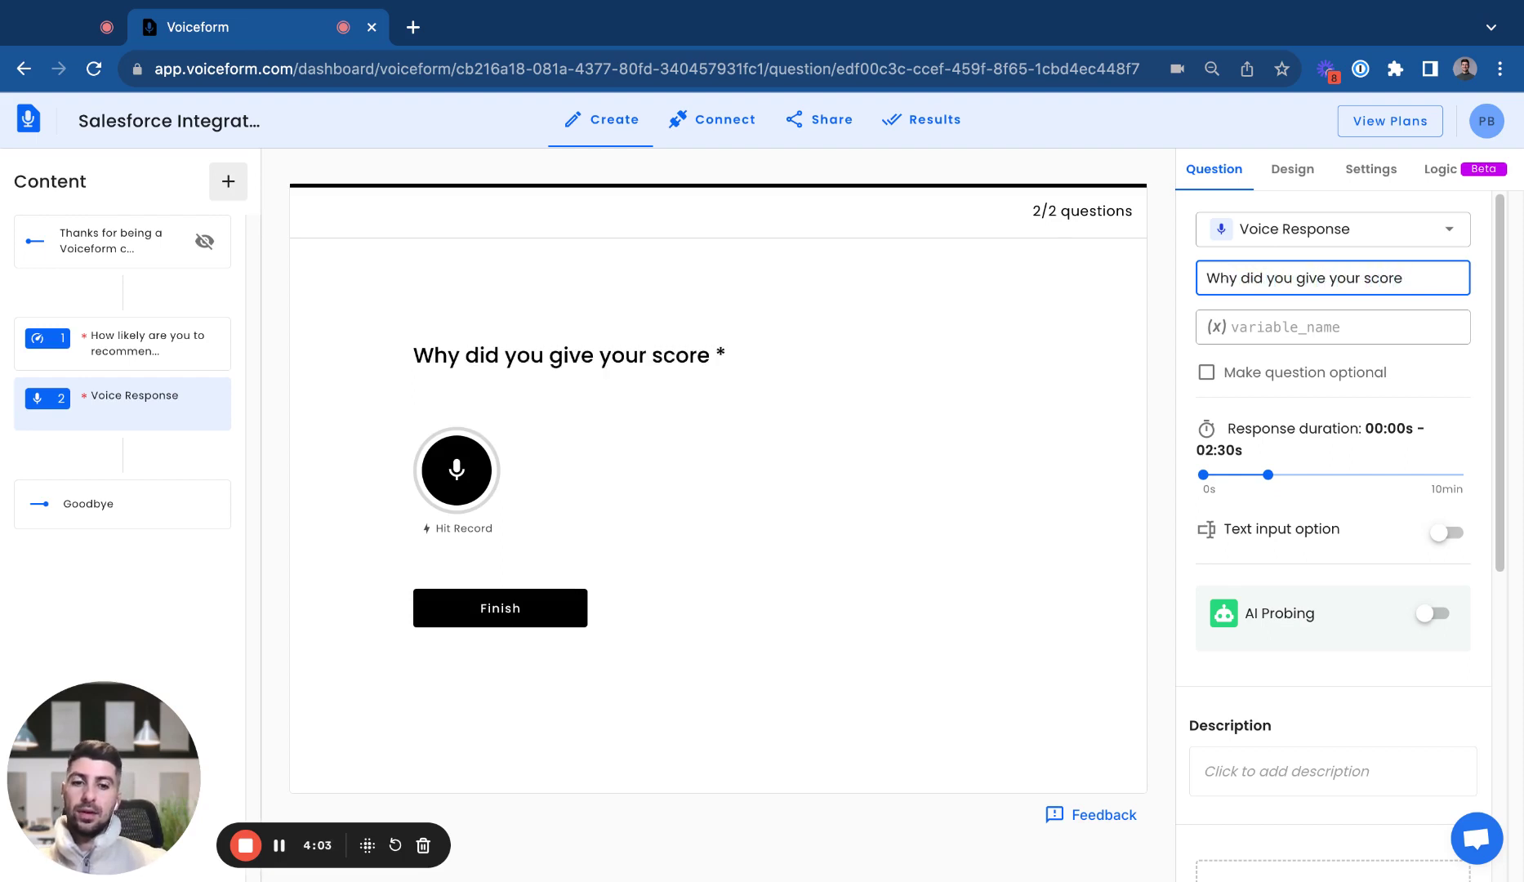
{"action": "type", "text": "? Please explain!"}
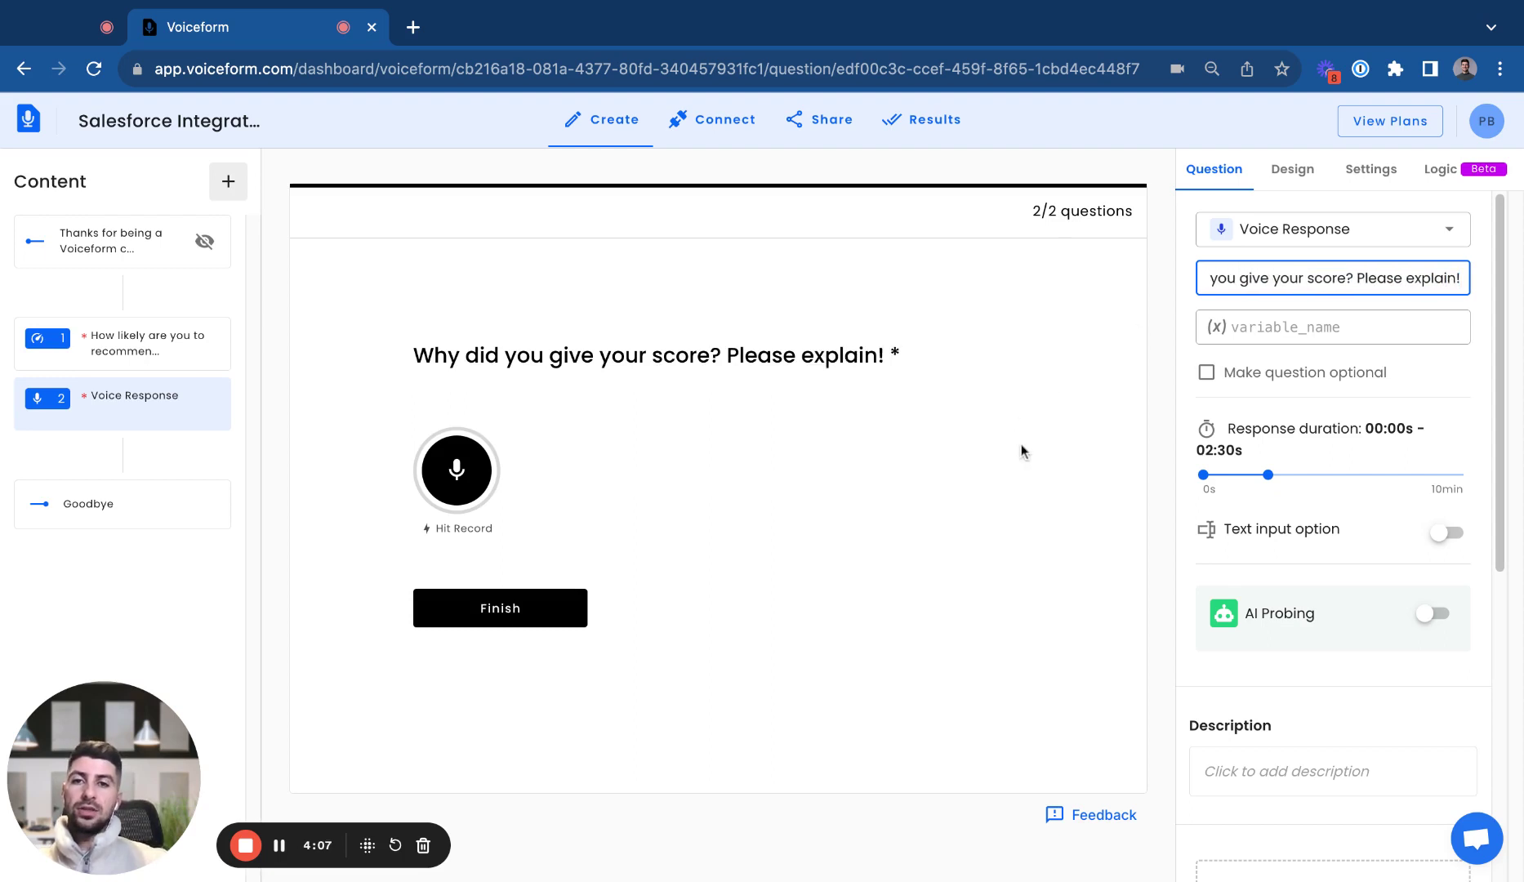
Allow typed answers on the voice question and turn on AI probing
{"action": "left_click", "coordinate": [1445, 532]}
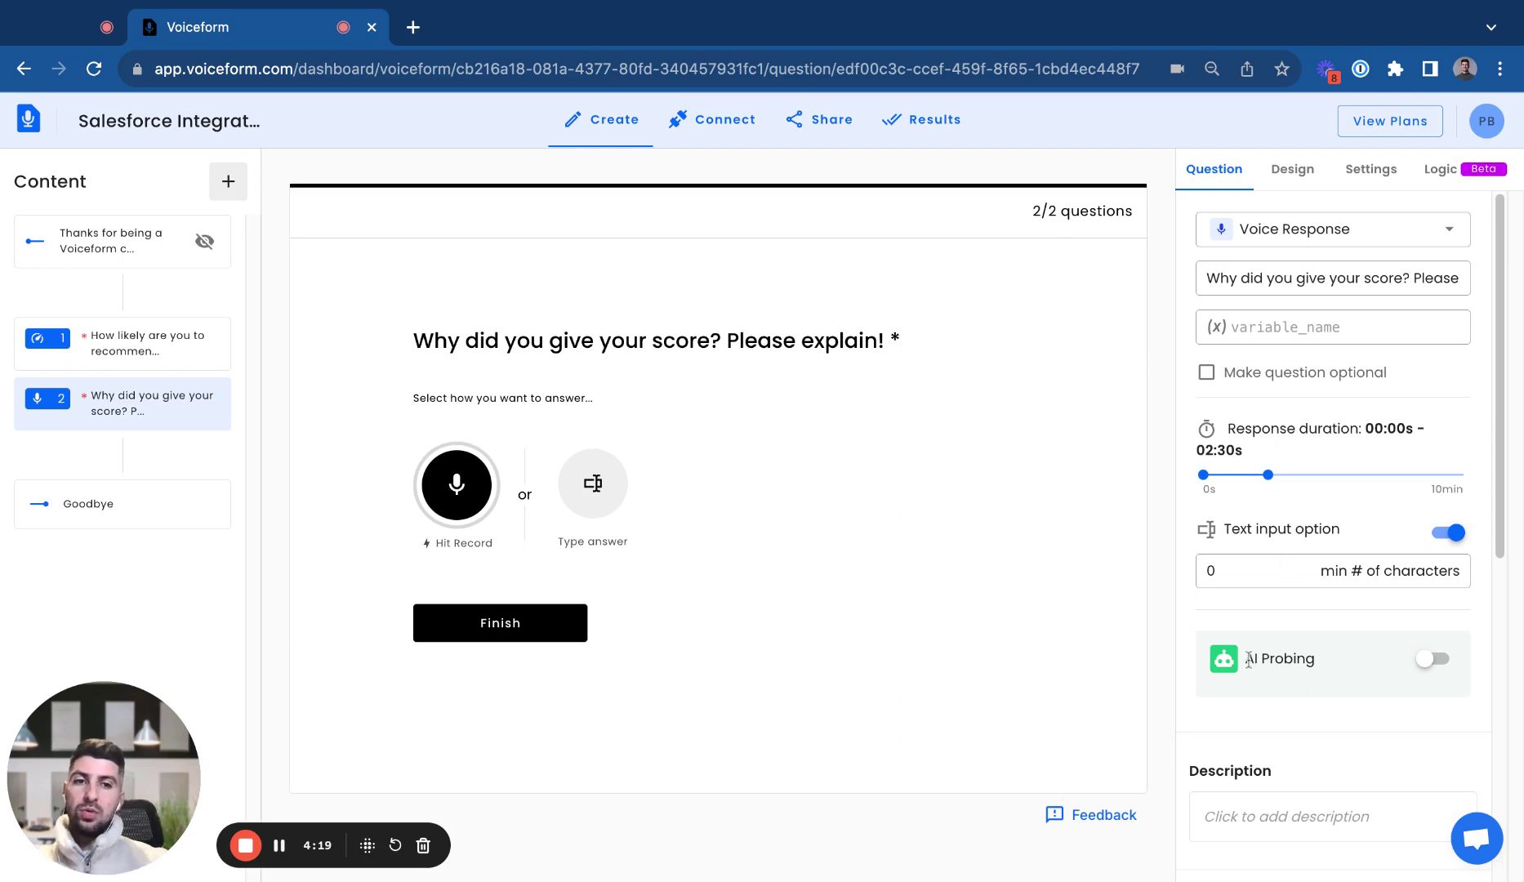
{"action": "left_click_drag", "start_coordinate": [1244, 663], "coordinate": [1307, 685]}
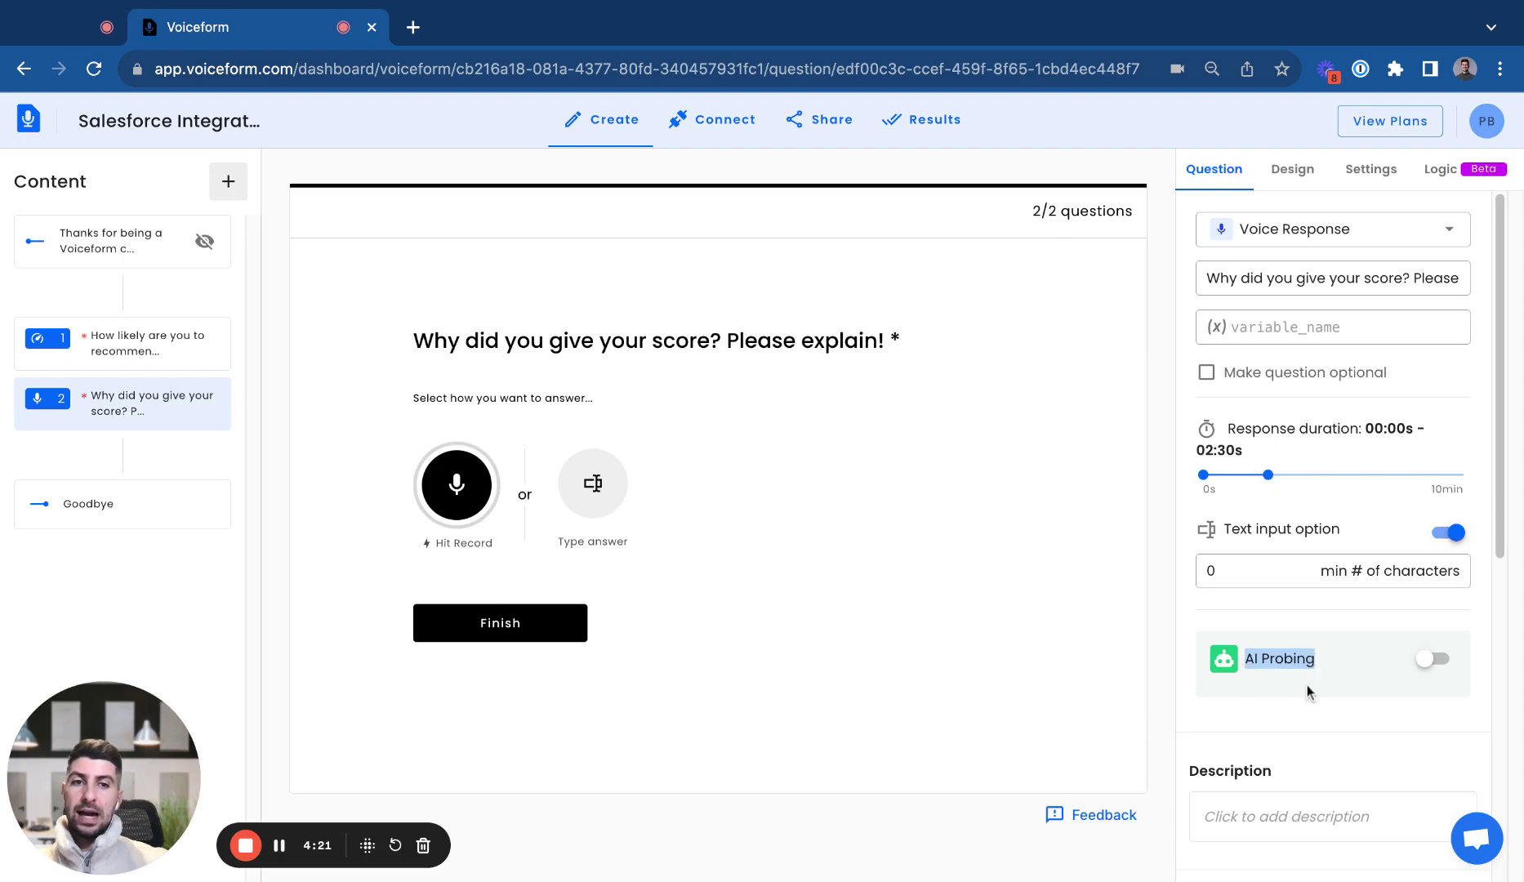
{"action": "left_click", "coordinate": [1307, 684]}
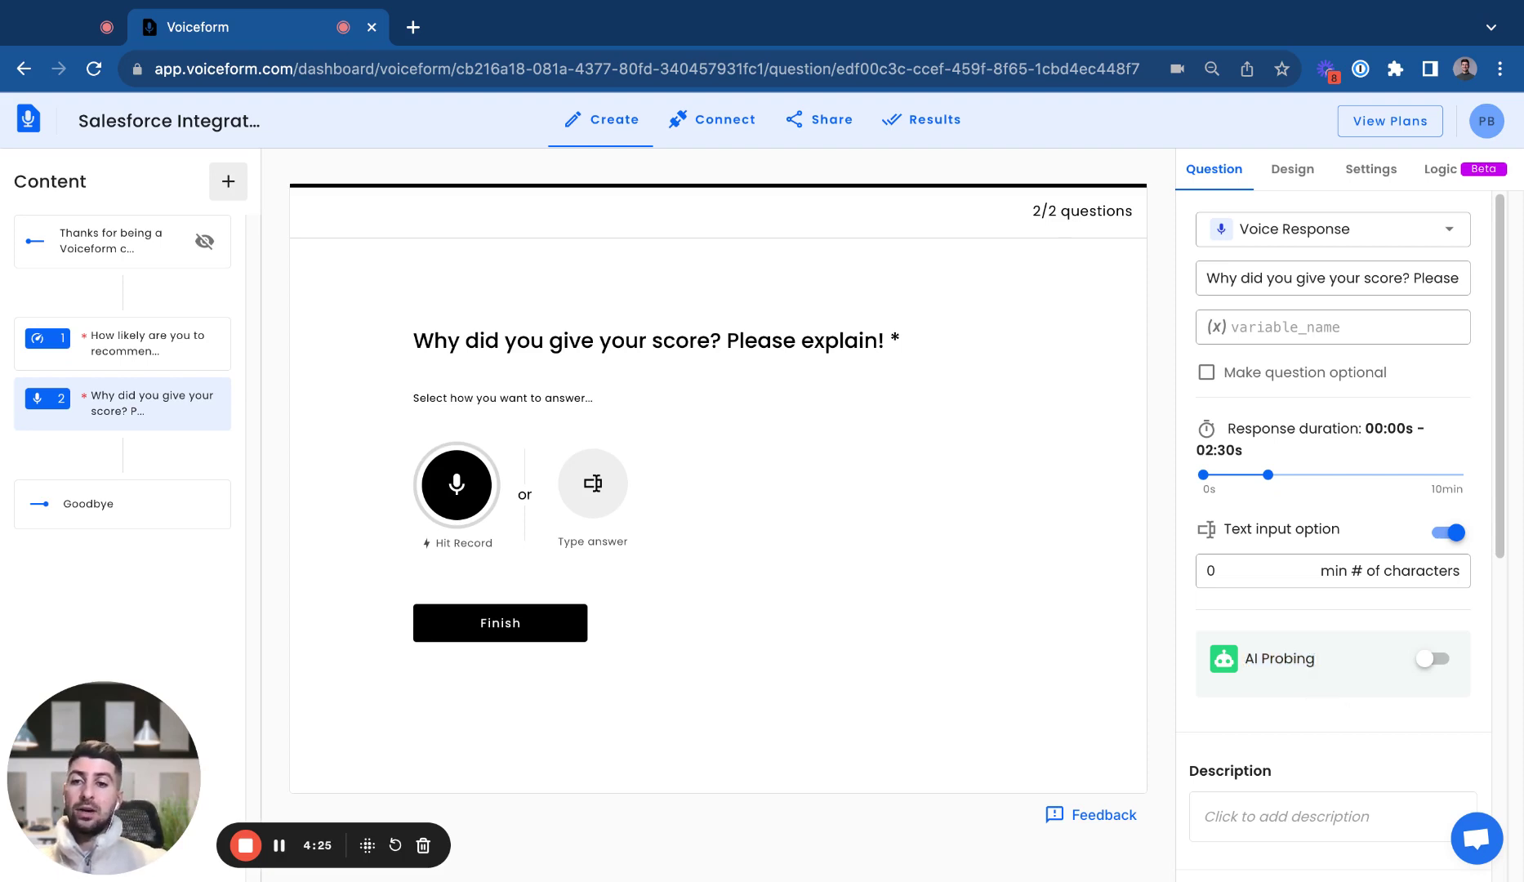
{"action": "left_click", "coordinate": [1428, 659]}
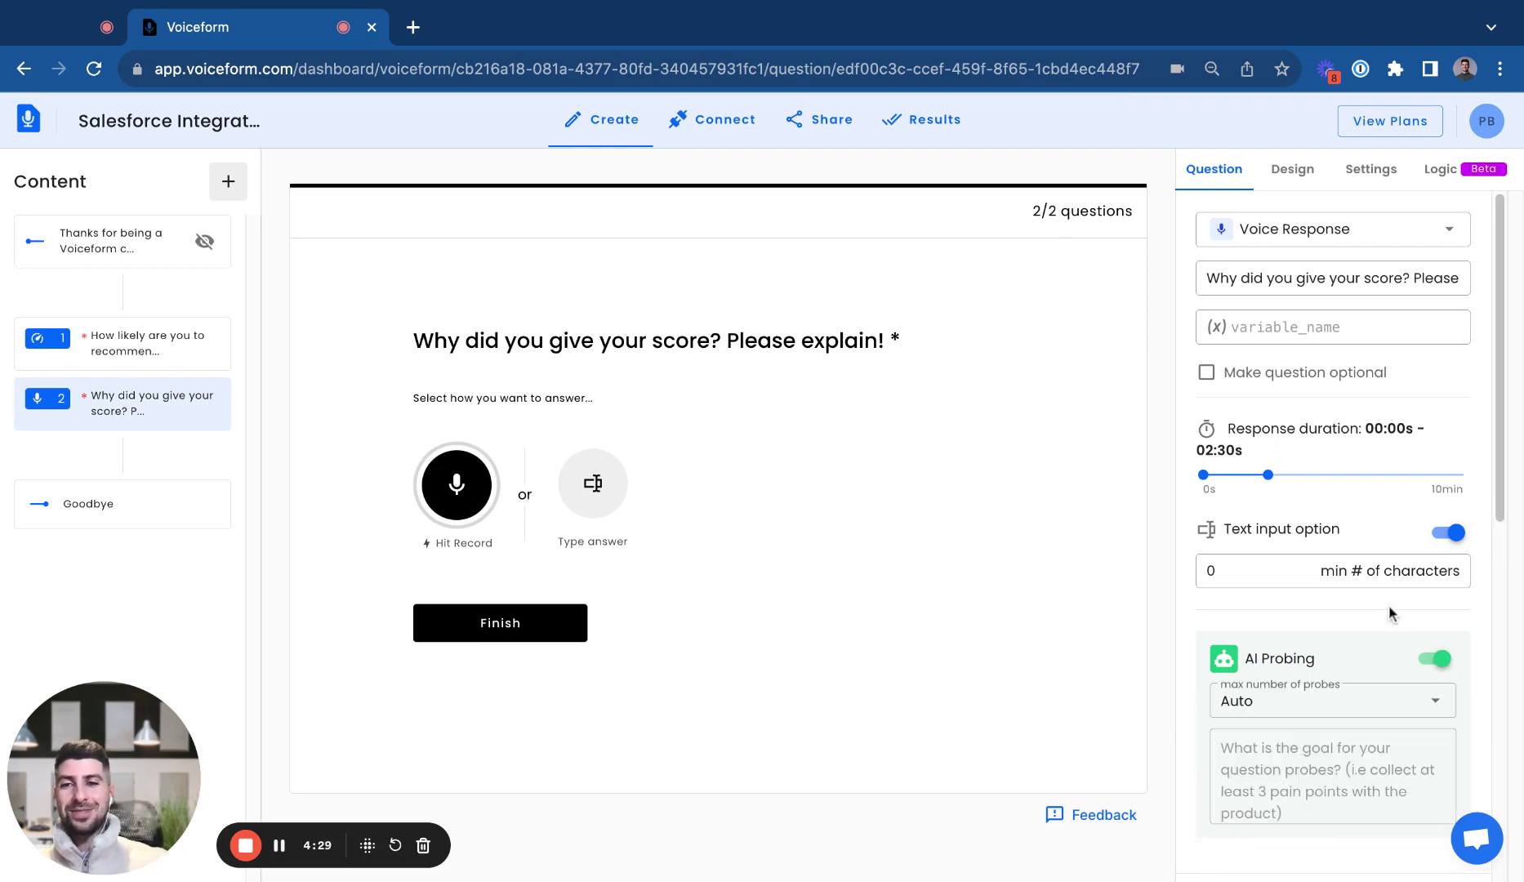
{"action": "scroll", "coordinate": [1388, 605], "scroll_direction": "down", "scroll_amount": 1}
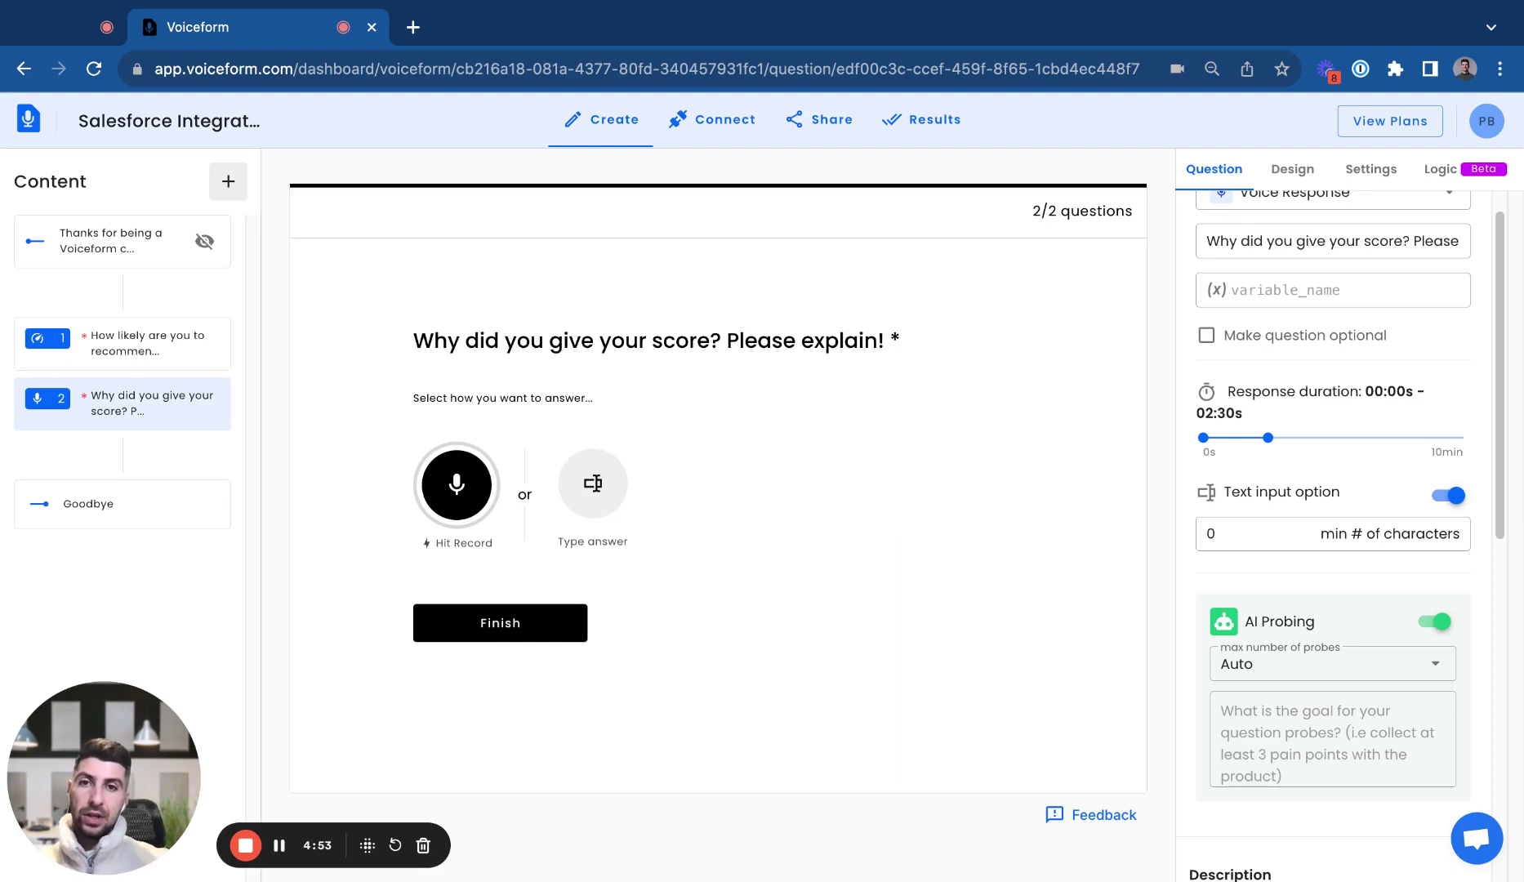
Set max probes to 2 with a goal of learning score reasons and product improvement ideas
{"action": "left_click", "coordinate": [1331, 669]}
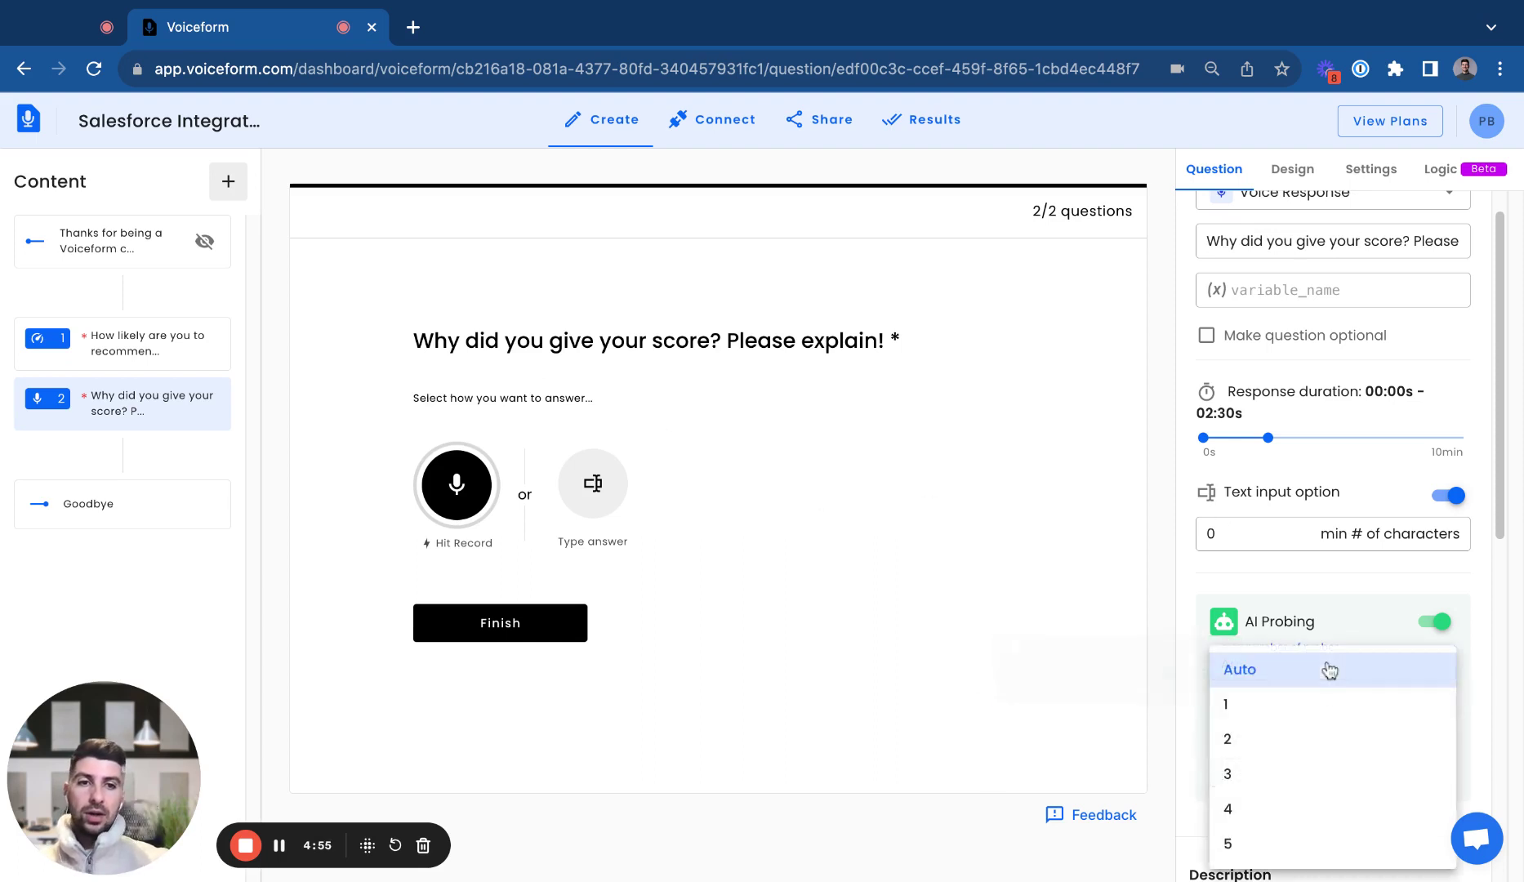
{"action": "left_click", "coordinate": [1268, 743]}
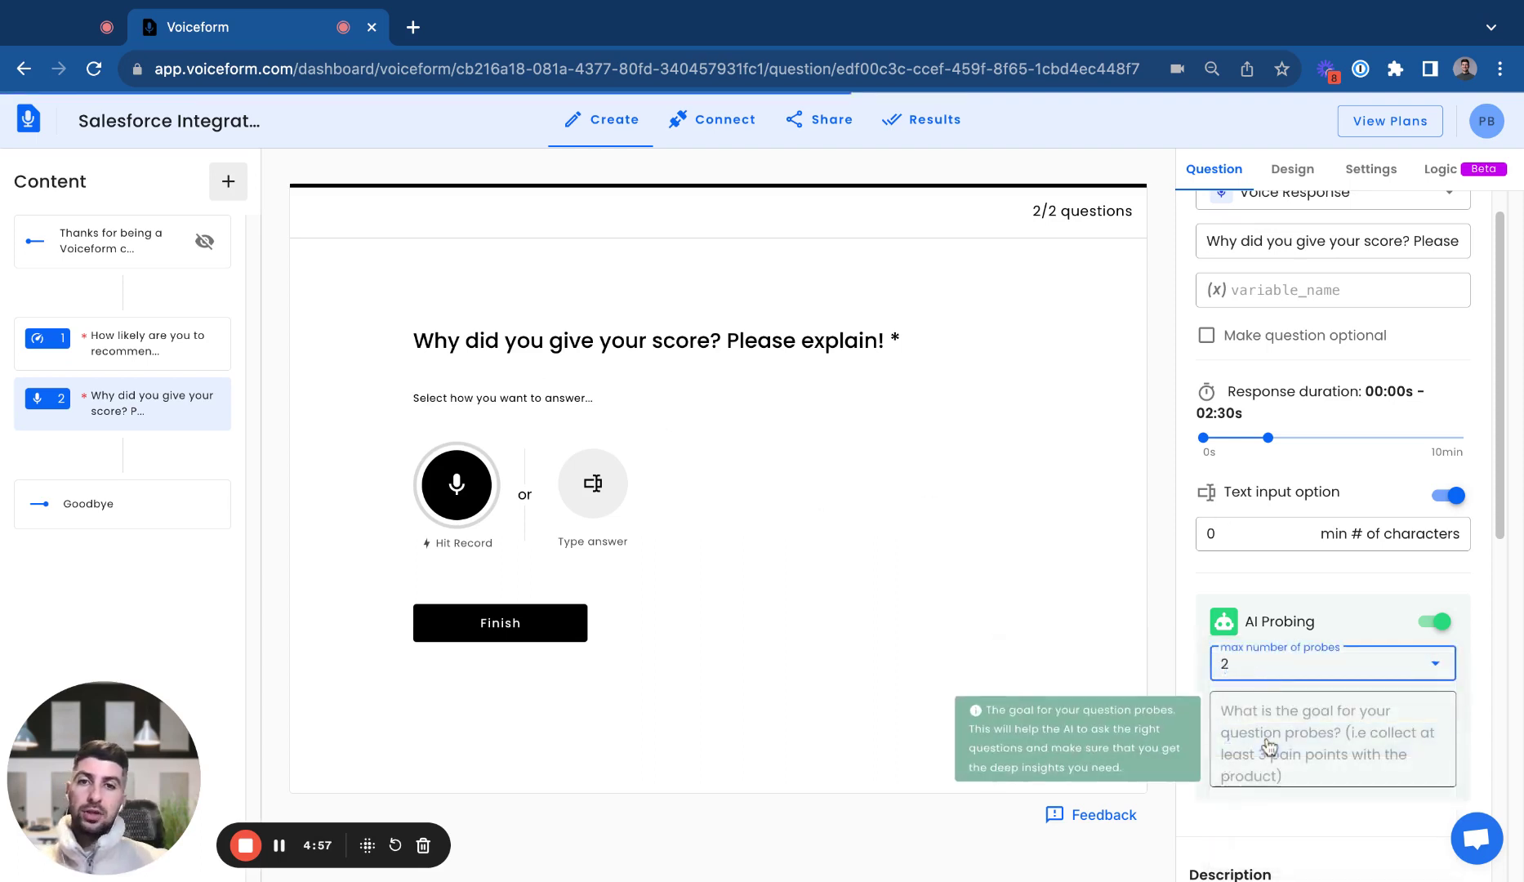
{"action": "left_click", "coordinate": [1268, 745]}
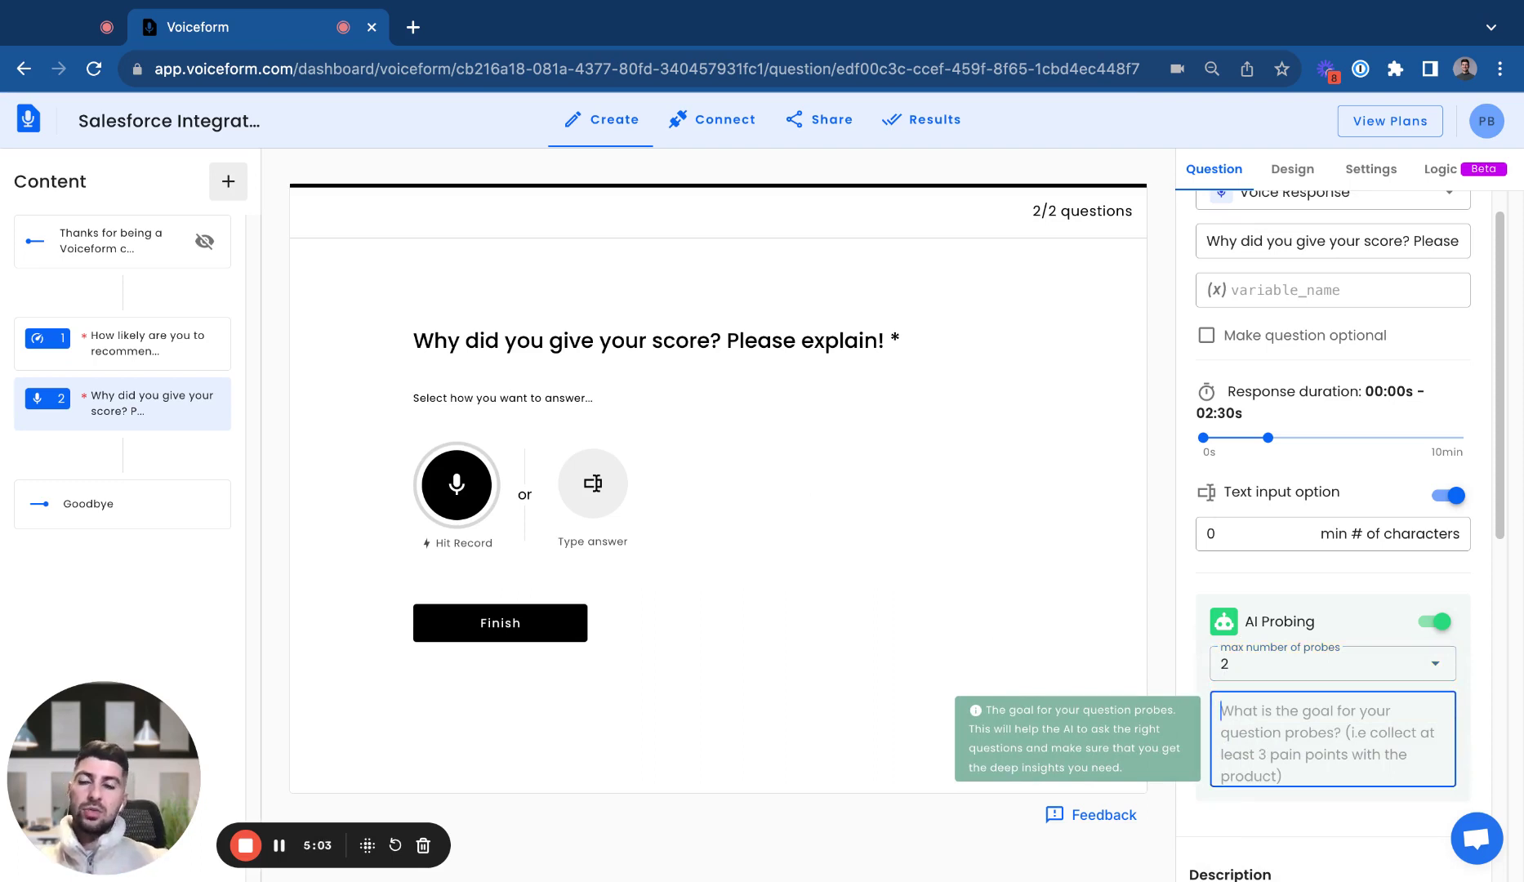
{"action": "type", "text": "Find out"}
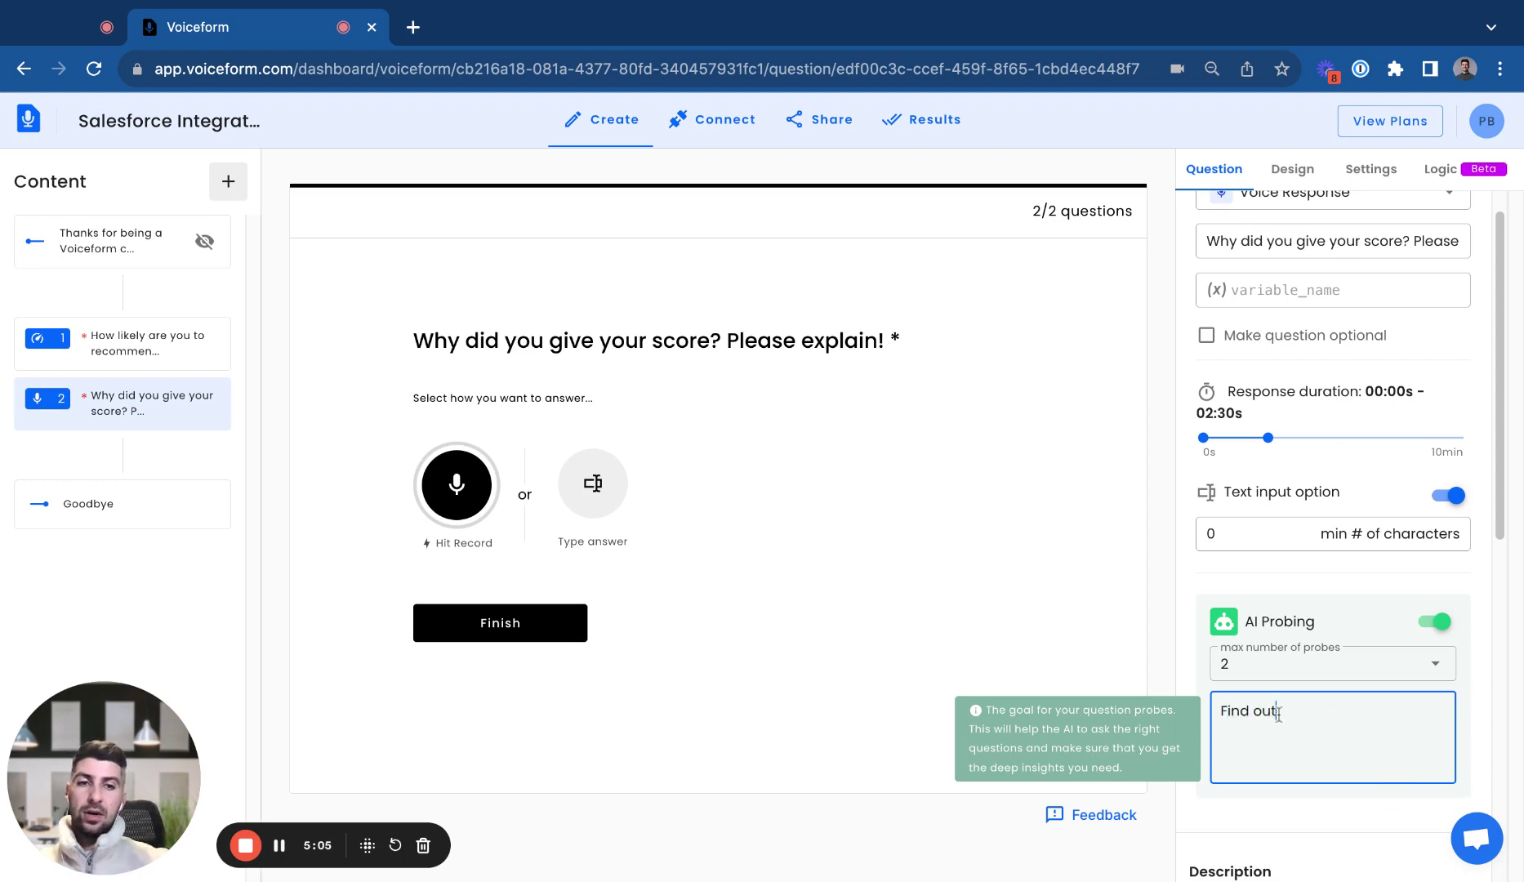
{"action": "type", "text": " why the resp"}
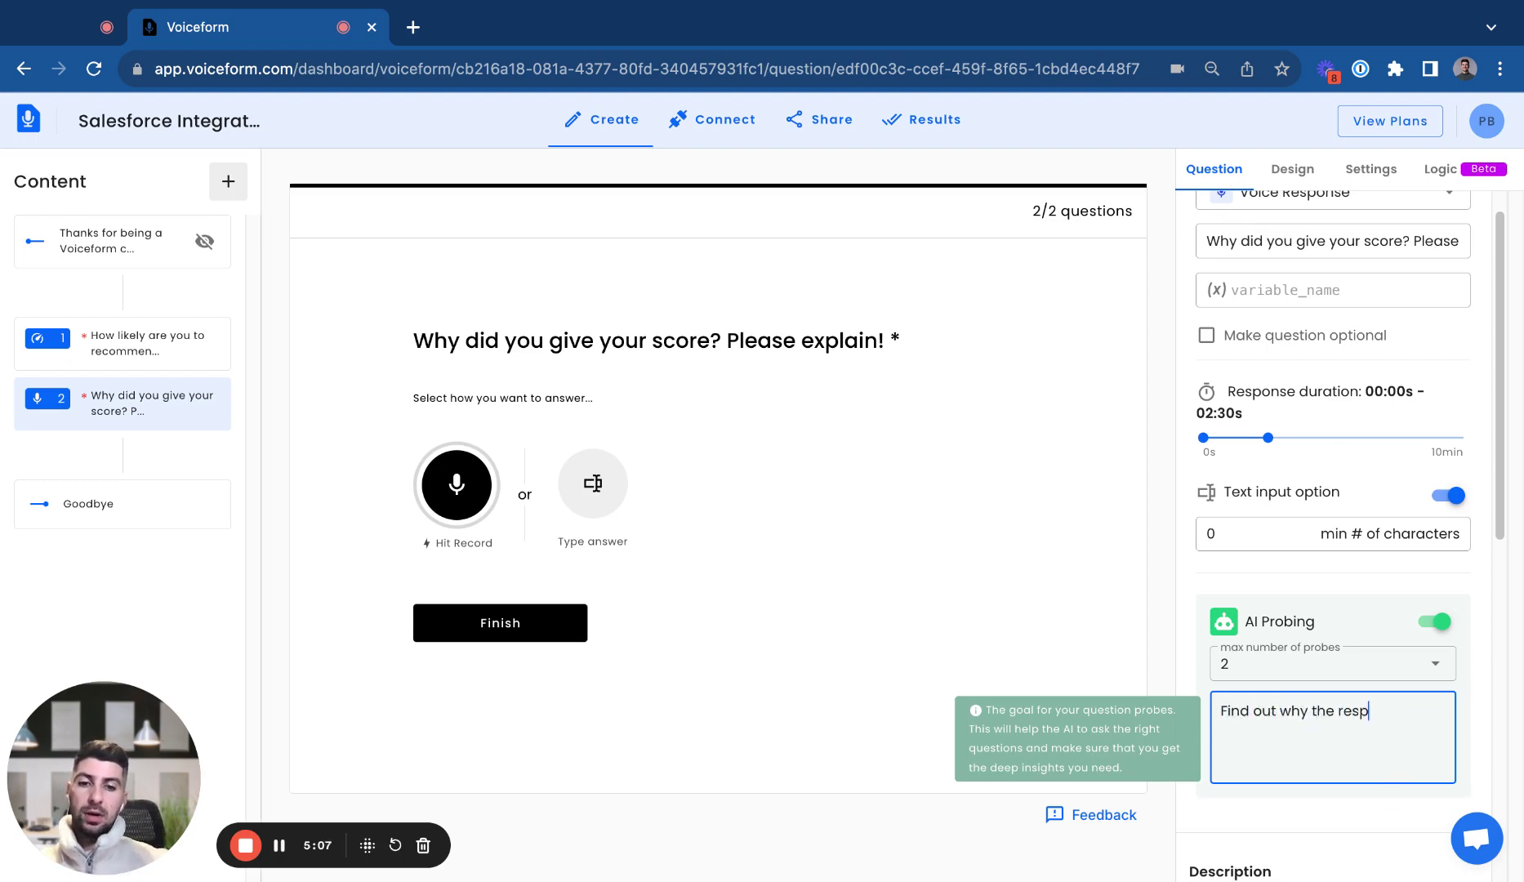
{"action": "type", "text": "ondent gave the"}
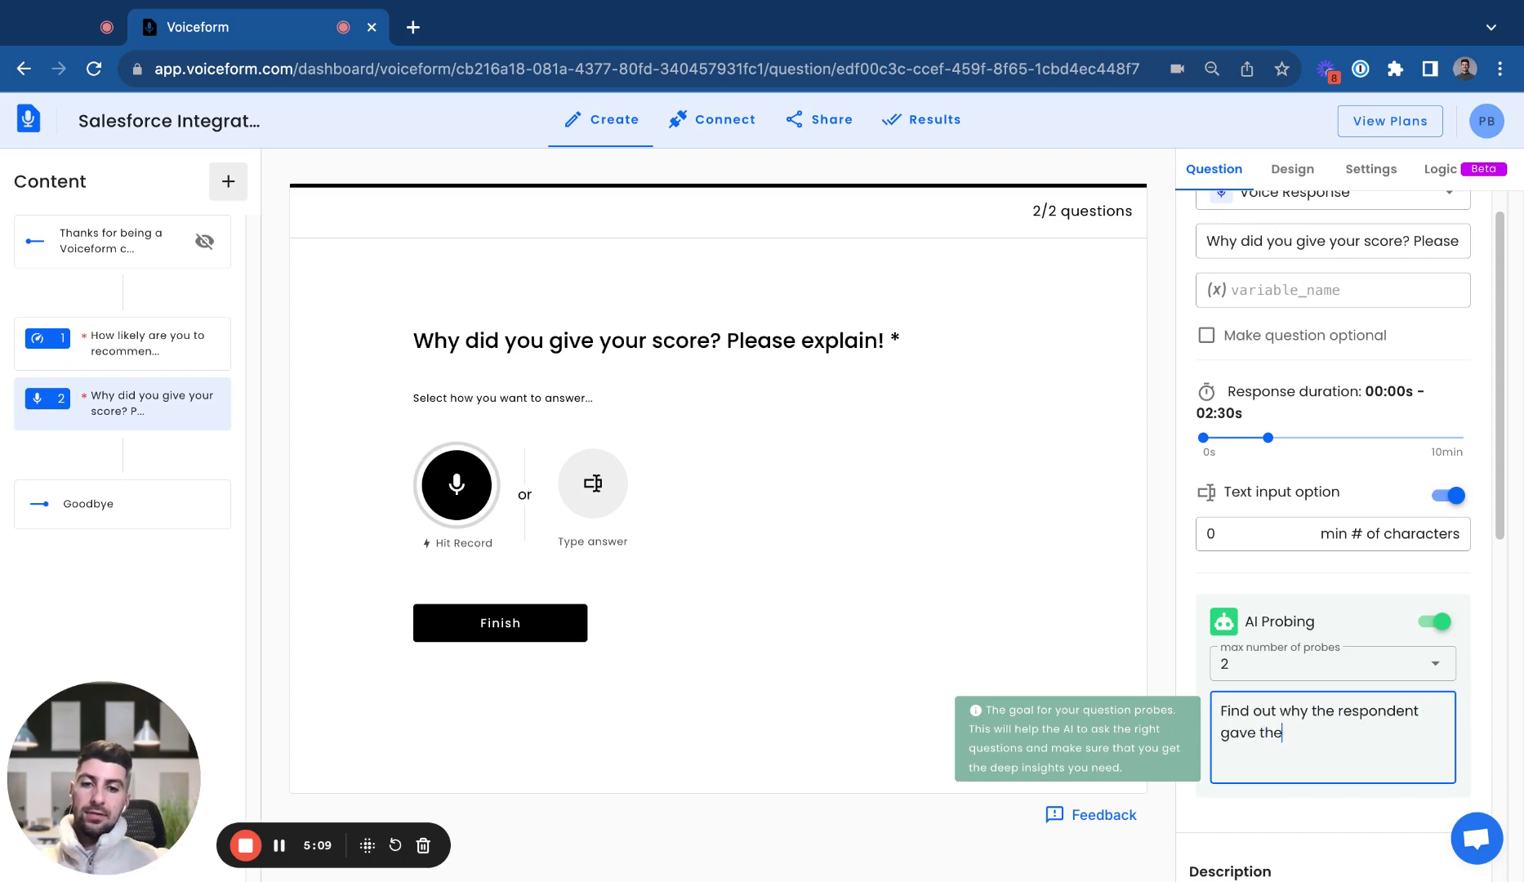
{"action": "type", "text": "ir score"}
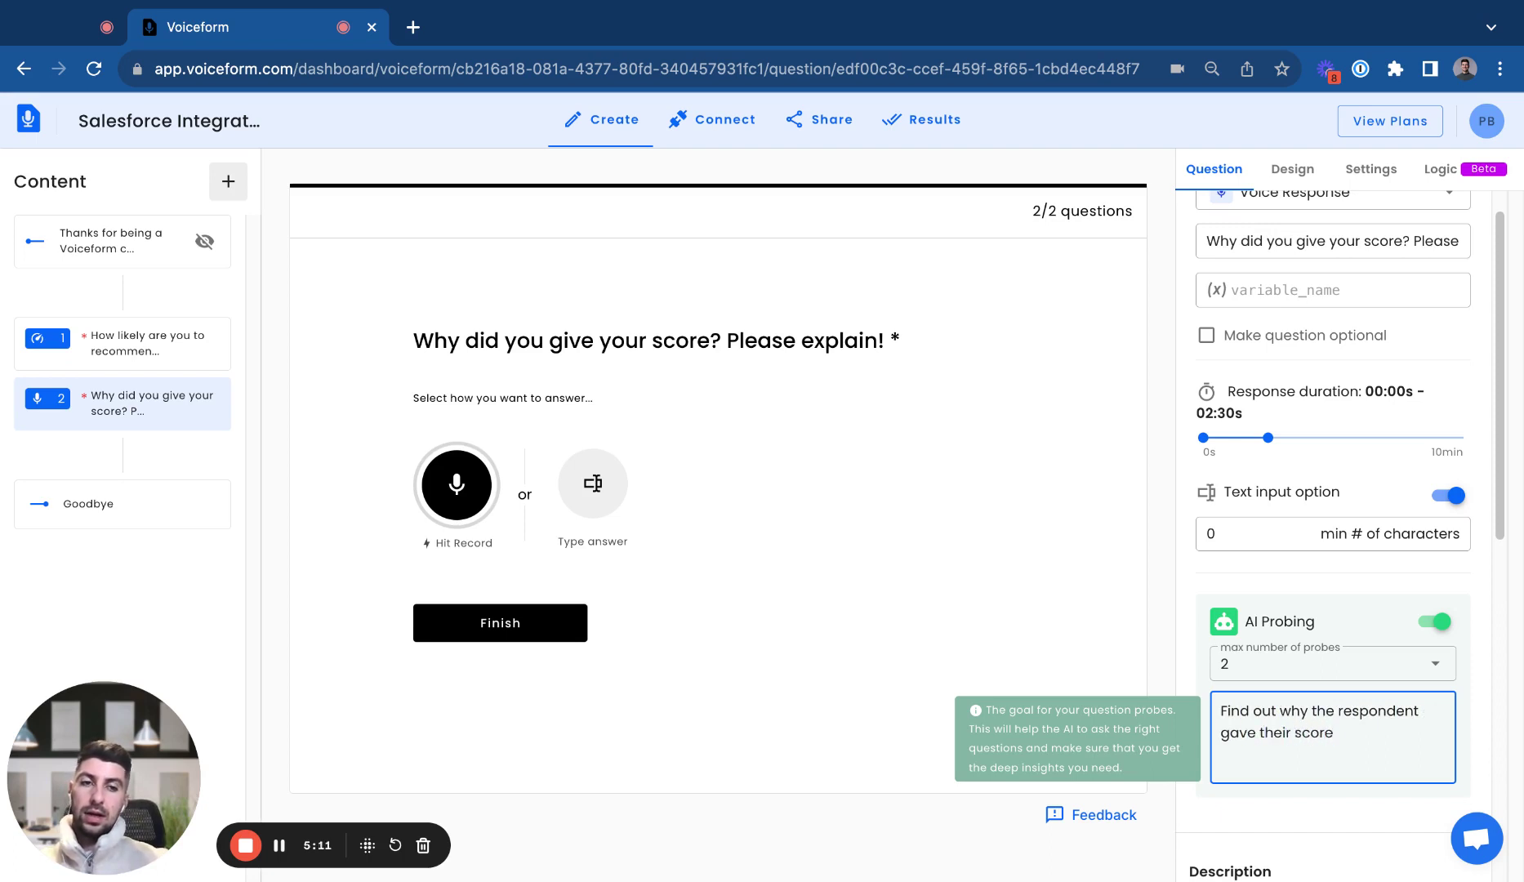
{"action": "type", "text": " for NPS and if there are"}
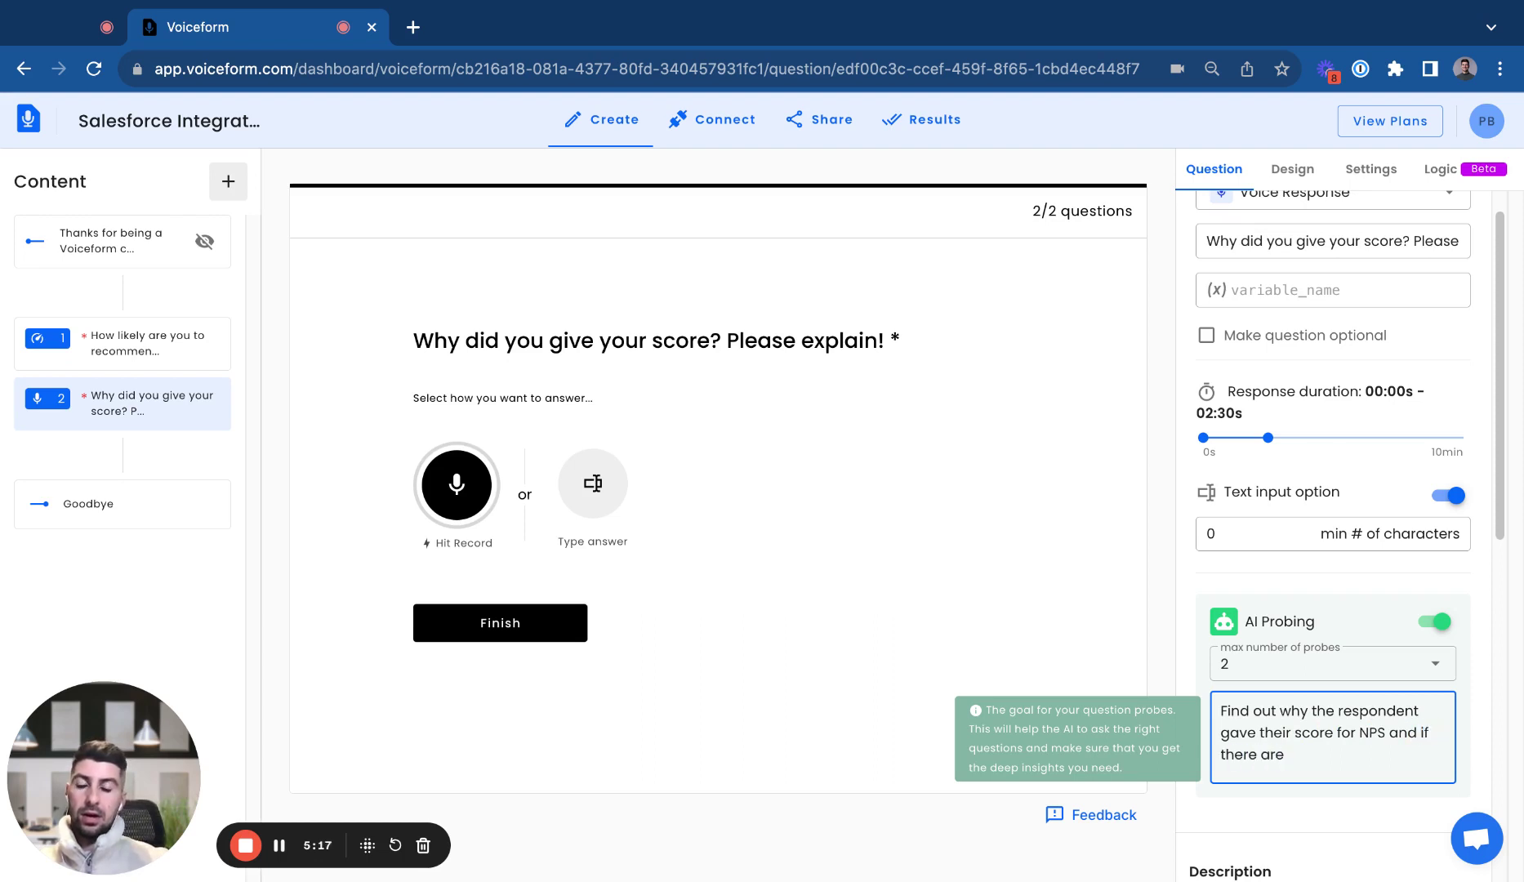
{"action": "key", "text": "BackSpace"}
{"action": "key", "text": "BackSpace"}
{"action": "key", "text": "BackSpace"}
{"action": "key", "text": "BackSpace"}
{"action": "key", "text": "BackSpace"}
{"action": "key", "text": "BackSpace"}
{"action": "key", "text": "BackSpace"}
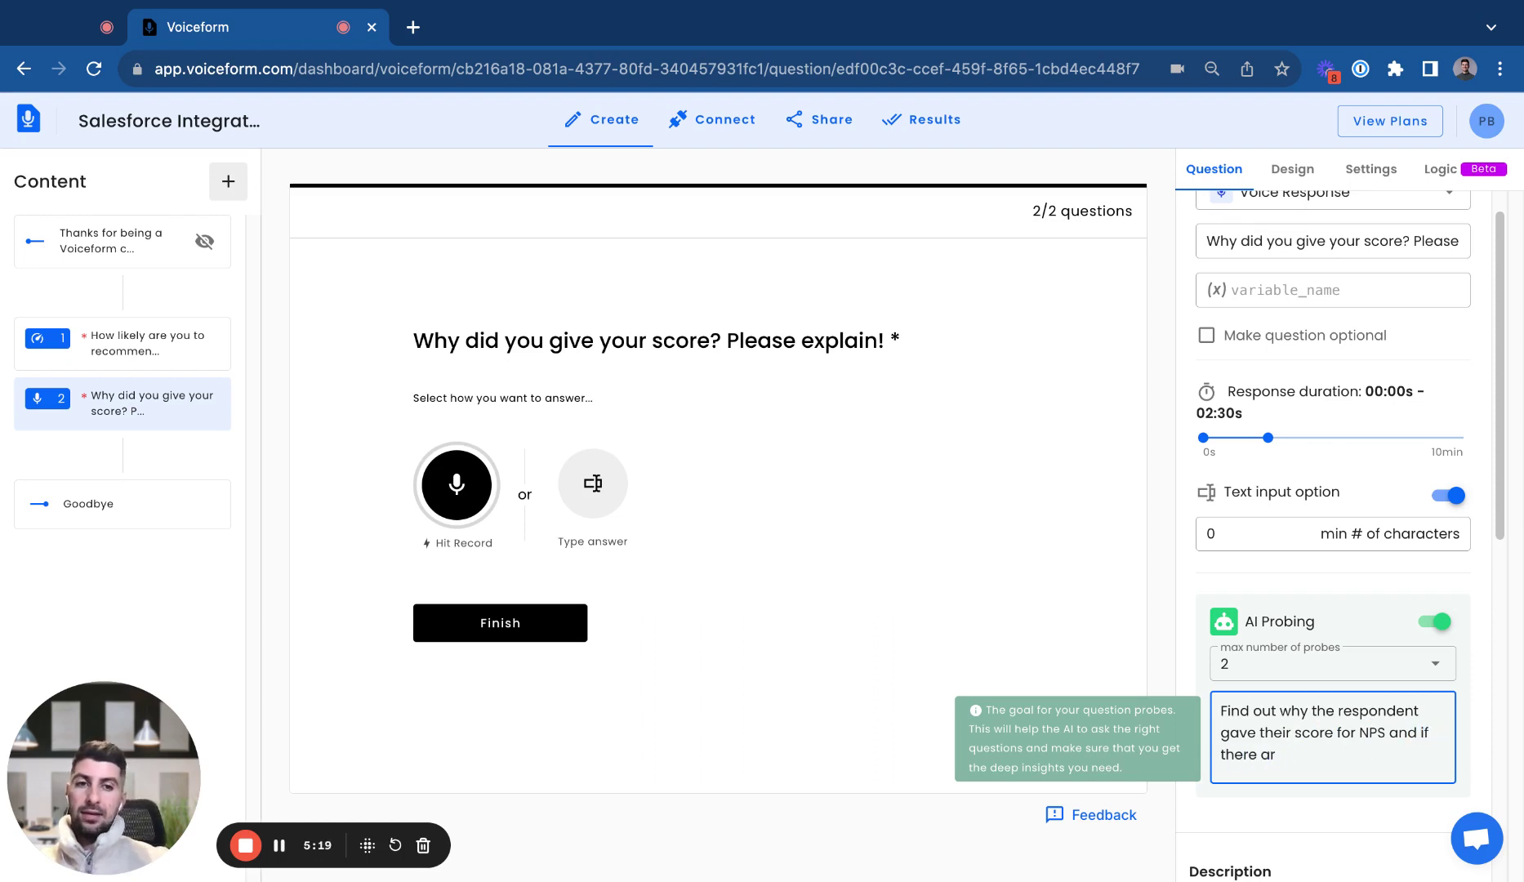
{"action": "type", "text": "y have any"}
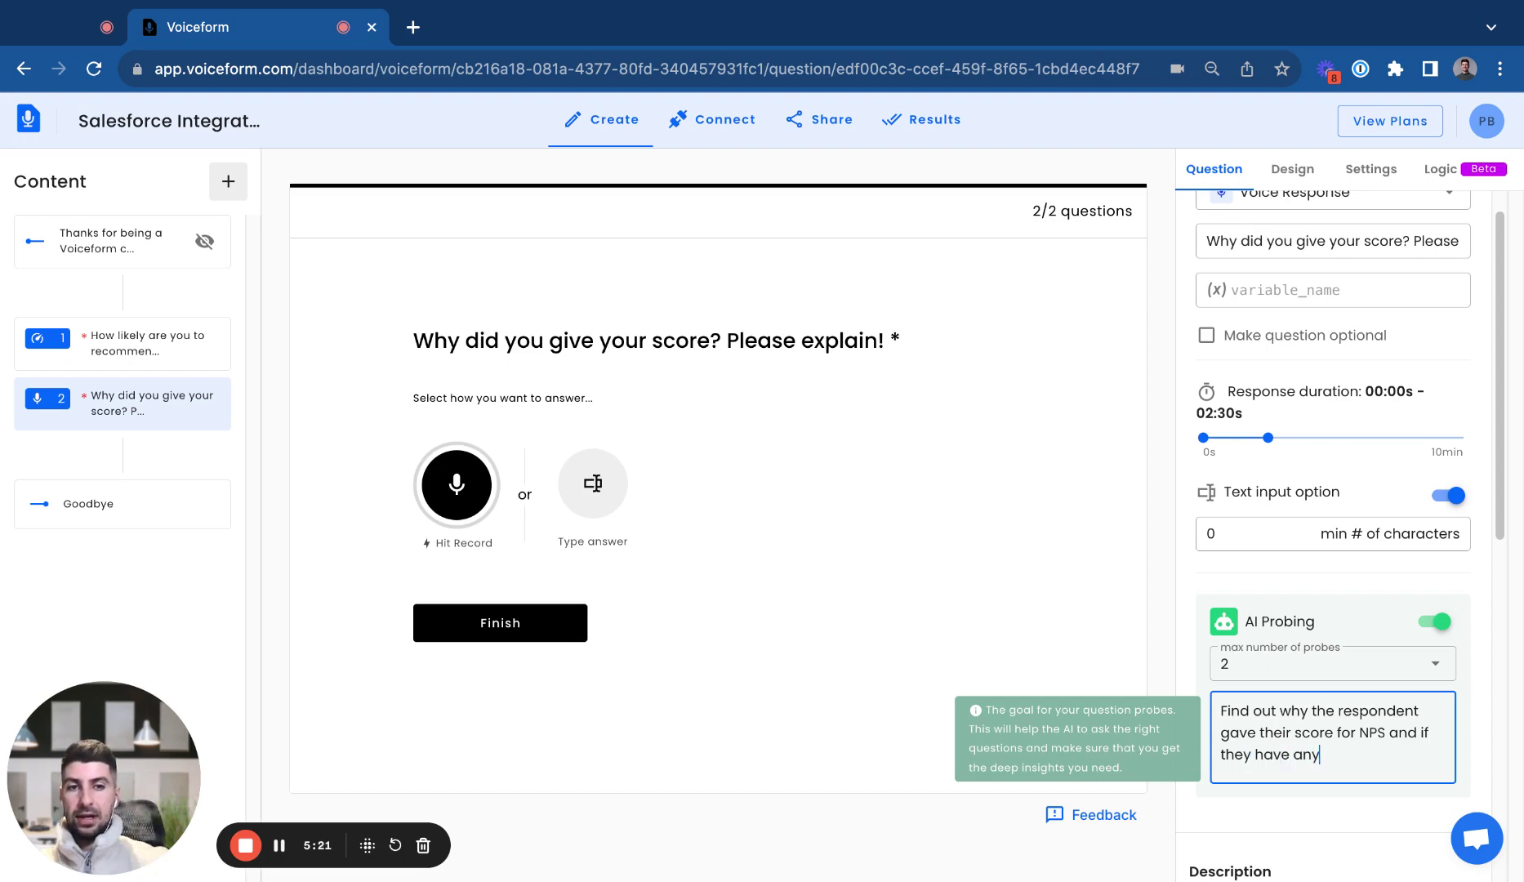
{"action": "type", "text": " ideas on how w"}
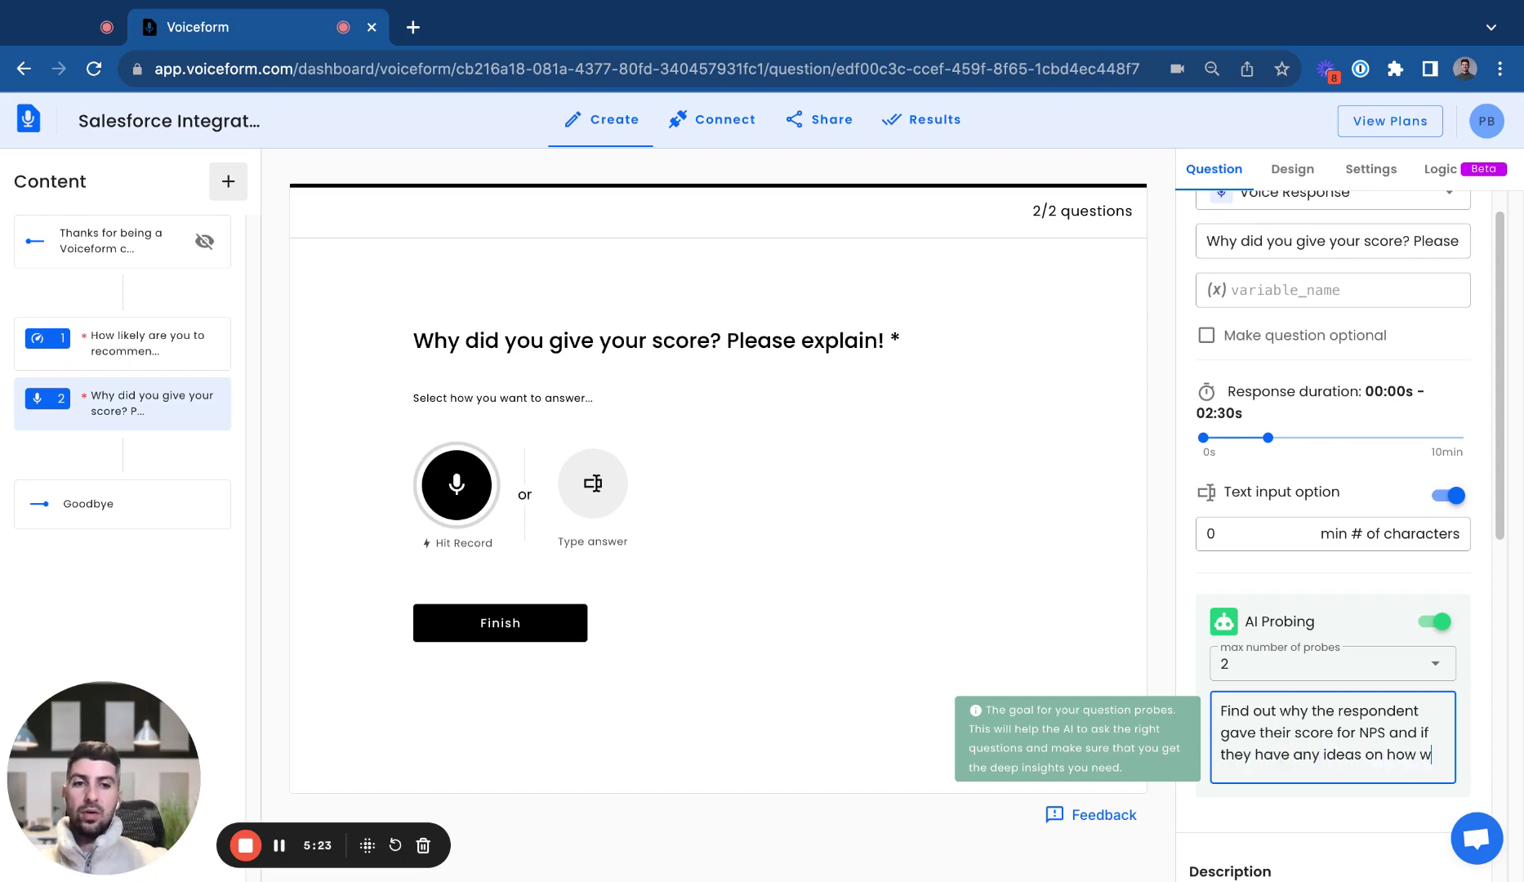
{"action": "type", "text": "e can improve th"}
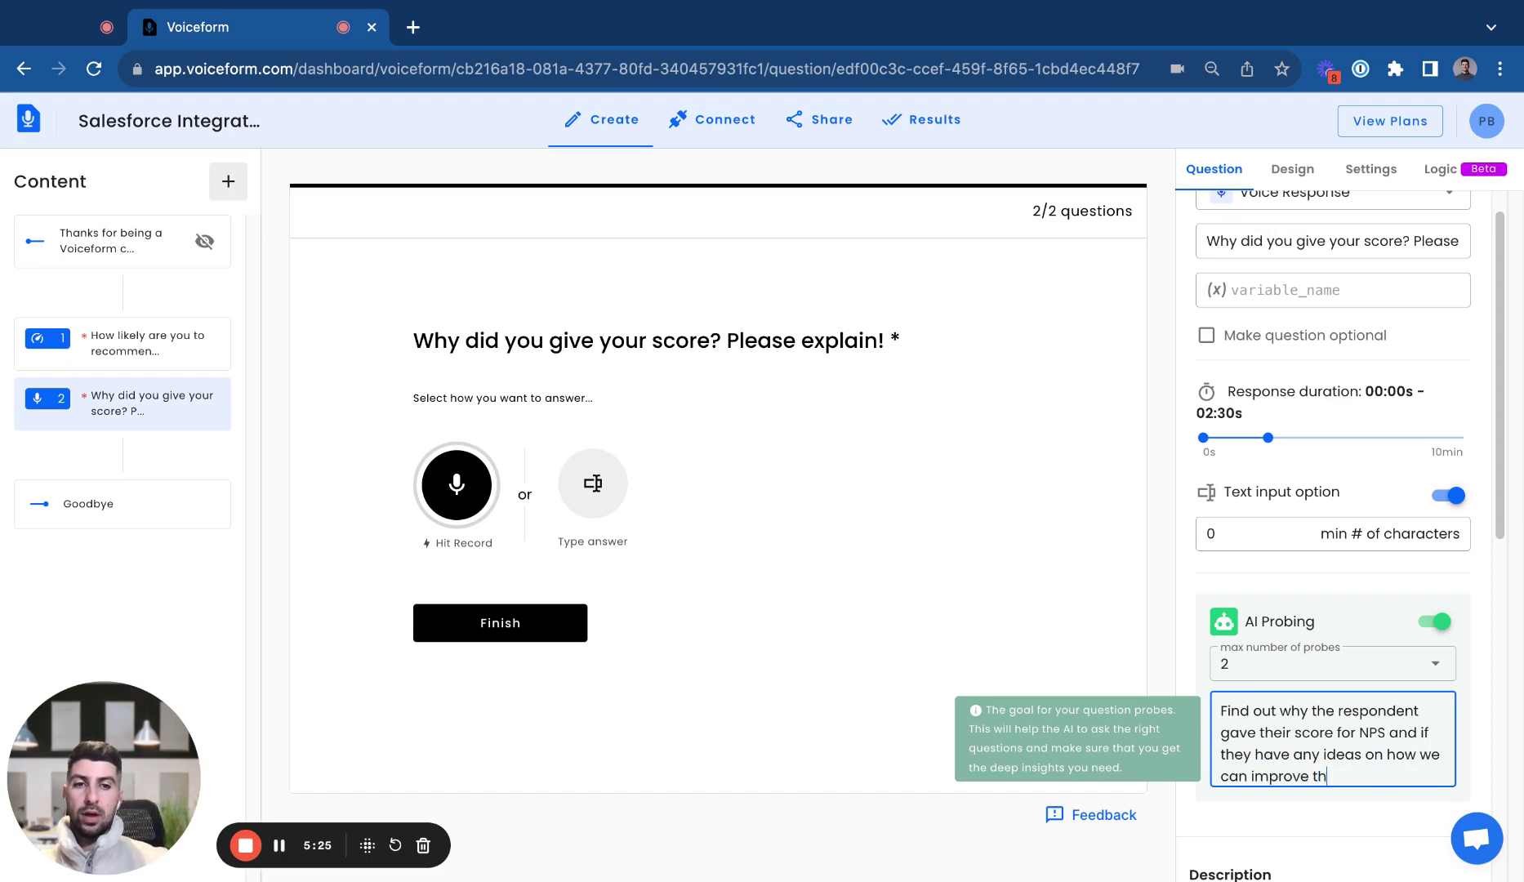
{"action": "type", "text": "e product."}
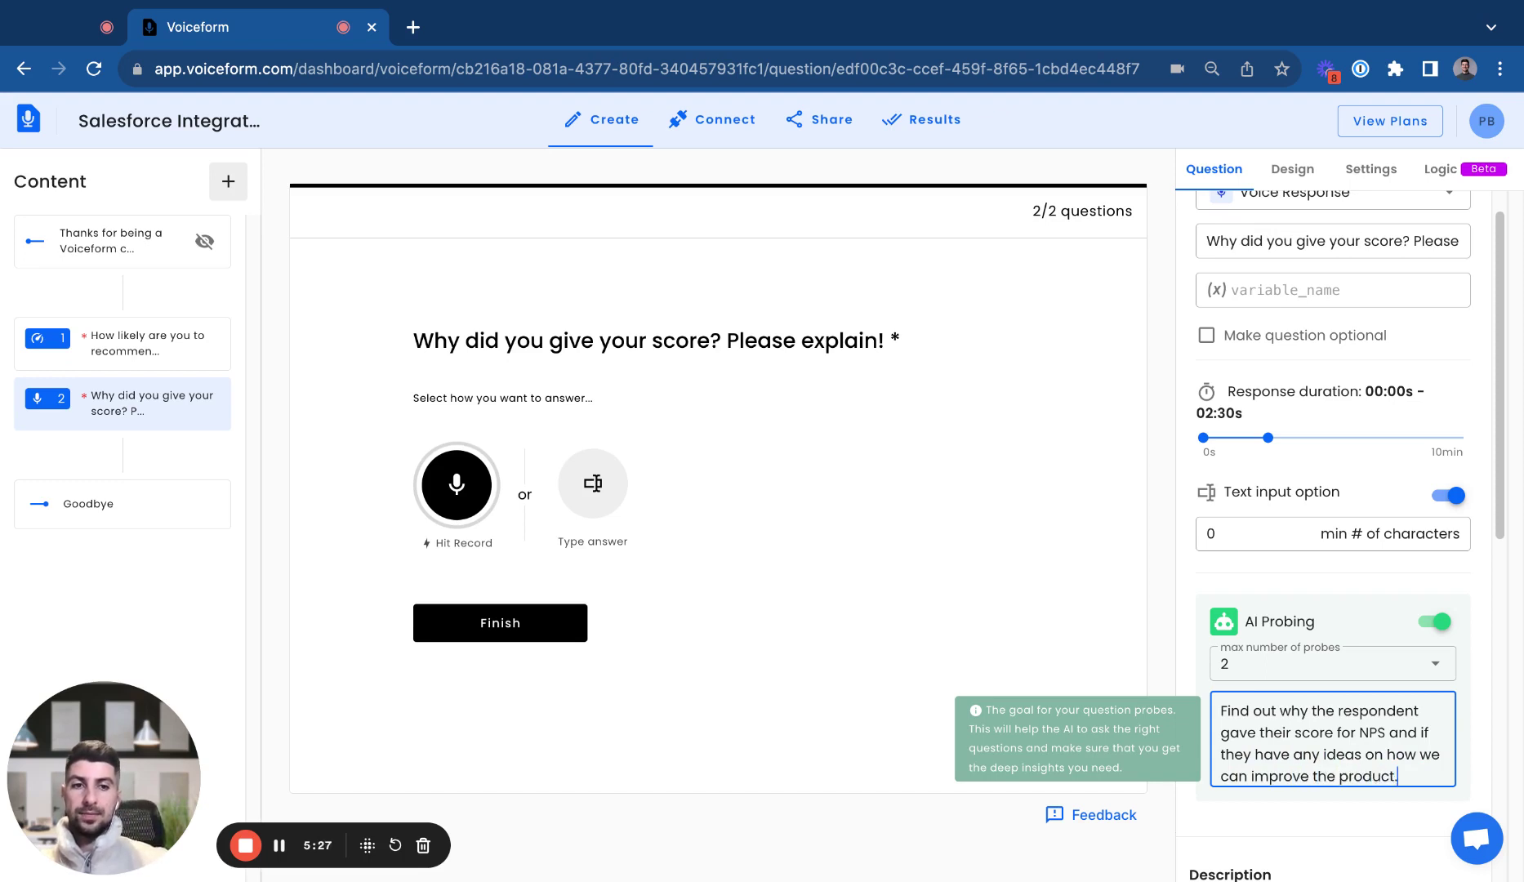
{"action": "left_click", "coordinate": [1198, 691]}
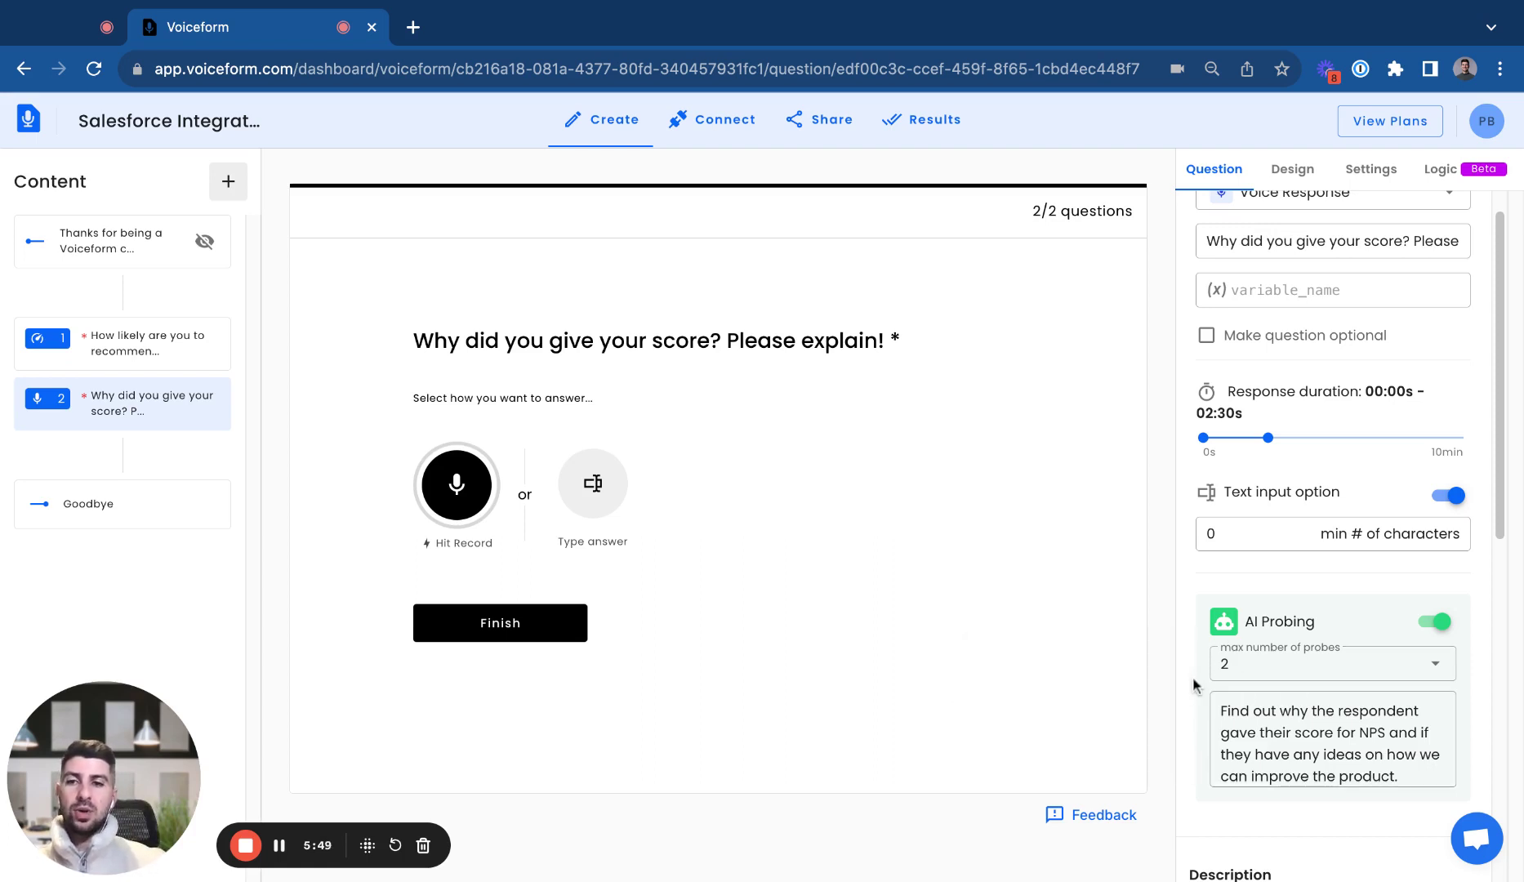
{"action": "scroll", "coordinate": [1193, 684], "scroll_direction": "up", "scroll_amount": 1}
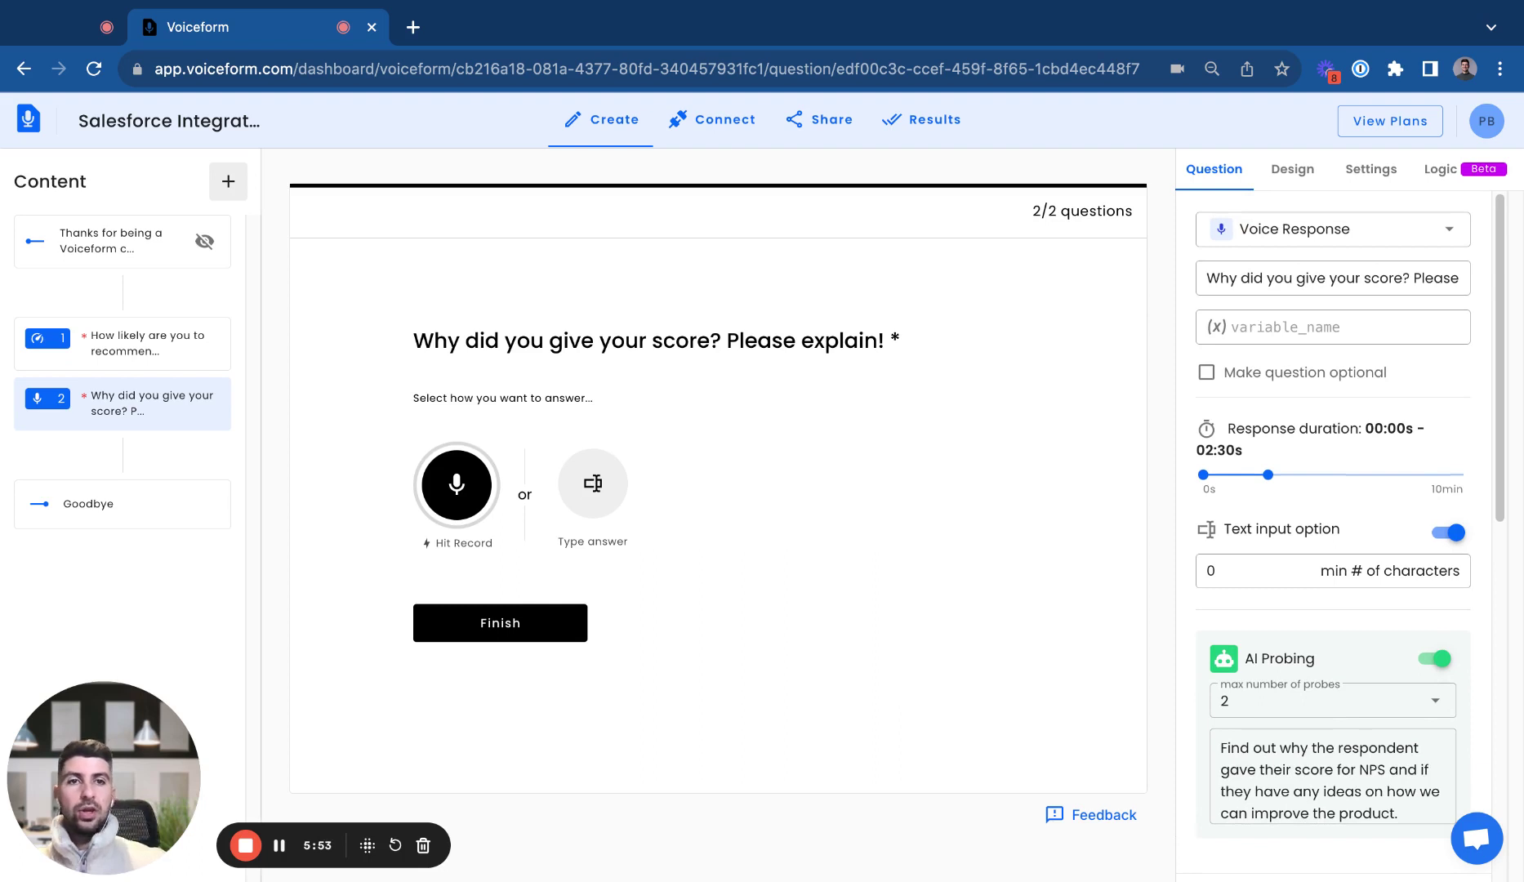
Upload the Voiceform logo into the survey header in the Design settings
{"action": "left_click", "coordinate": [152, 353]}
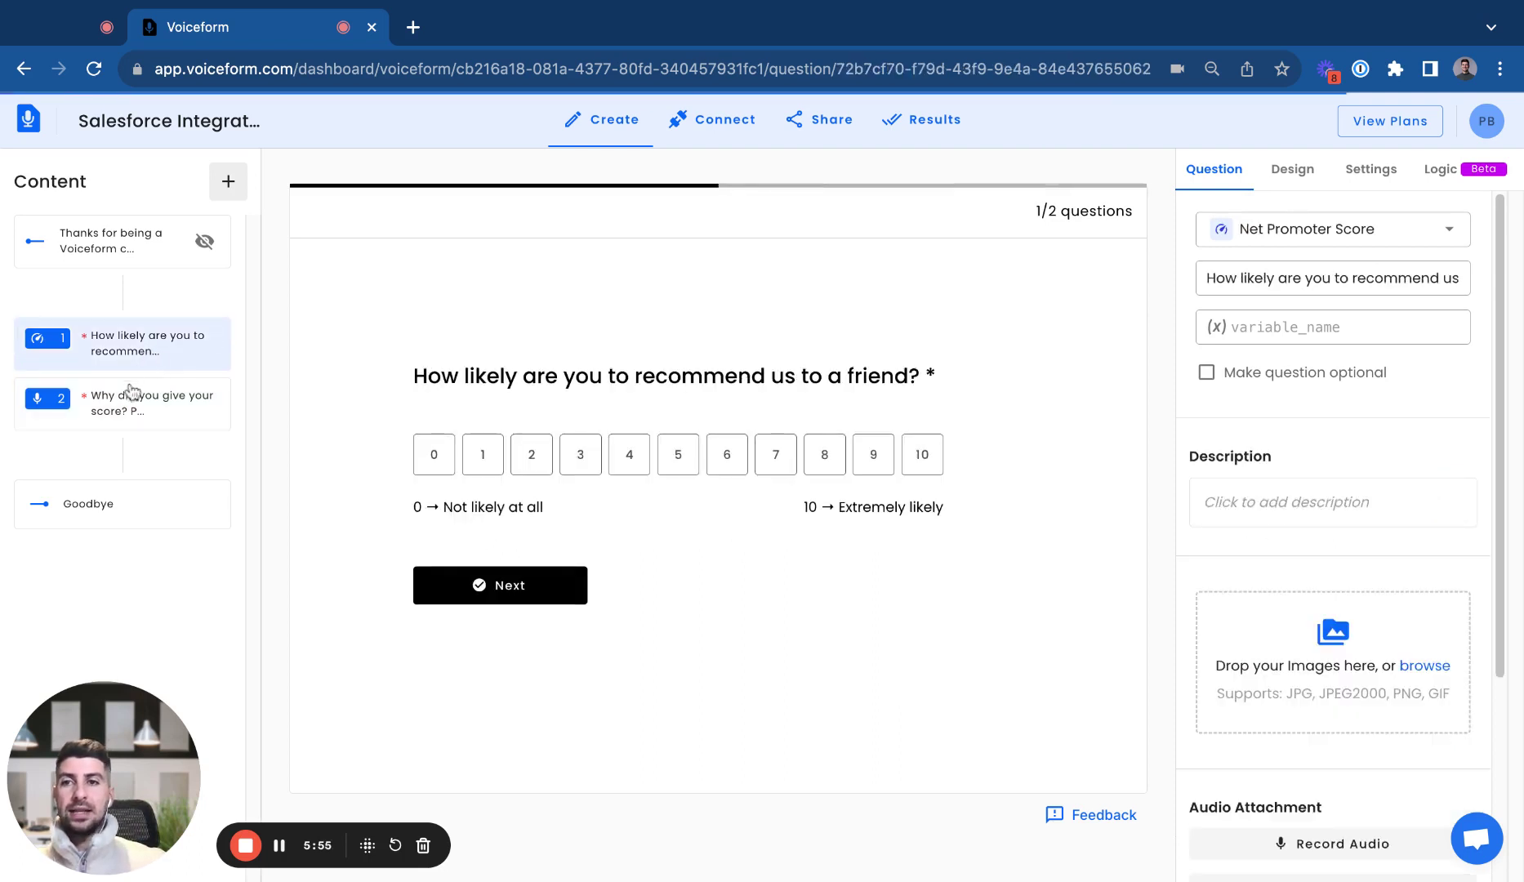
{"action": "left_click", "coordinate": [1288, 173]}
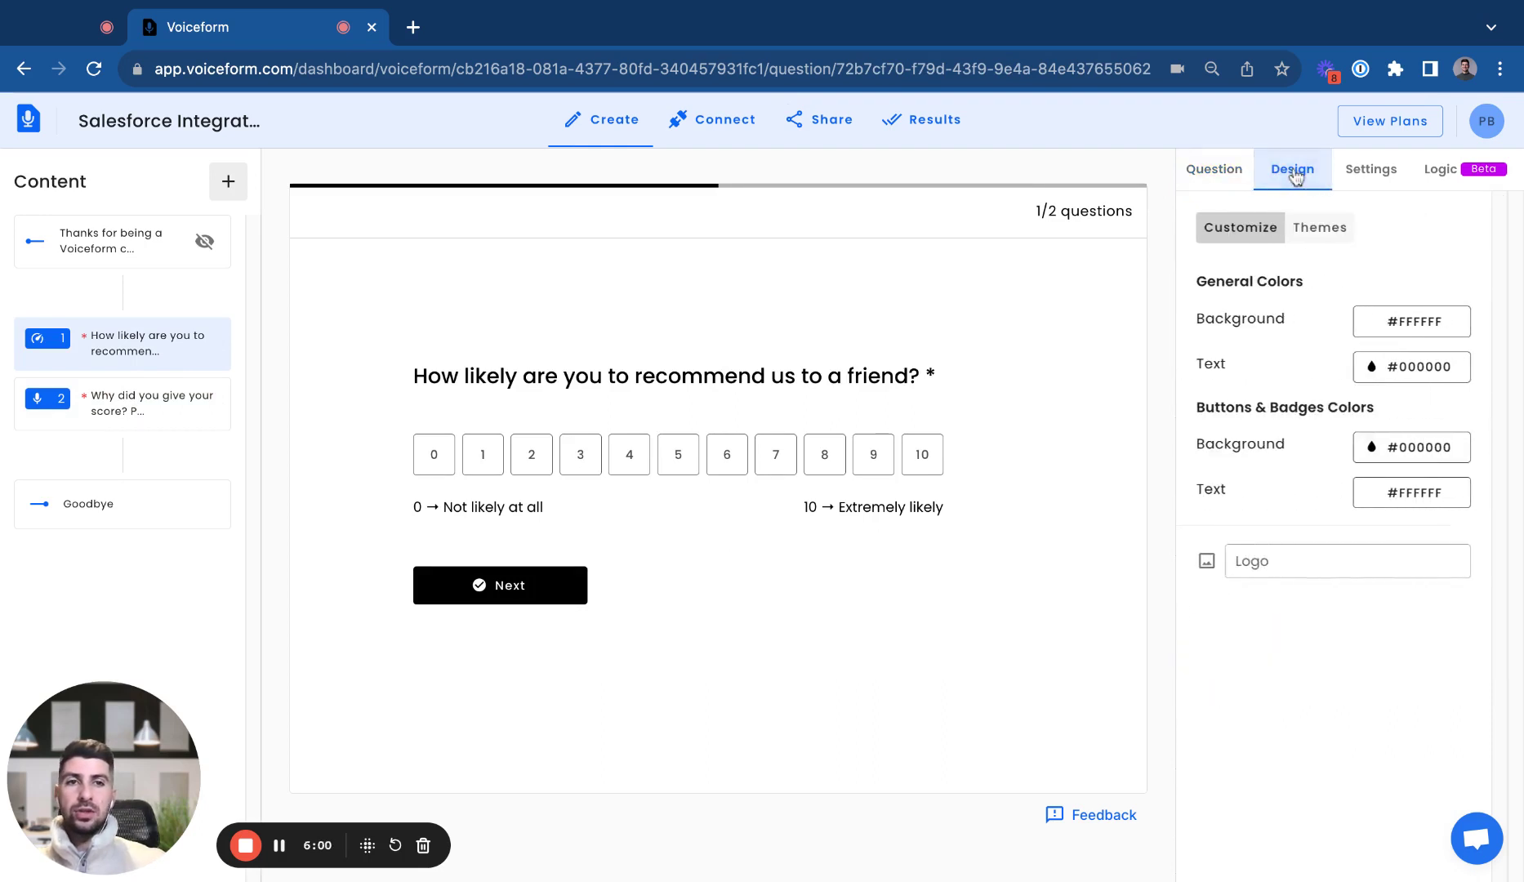
{"action": "left_click", "coordinate": [1244, 562]}
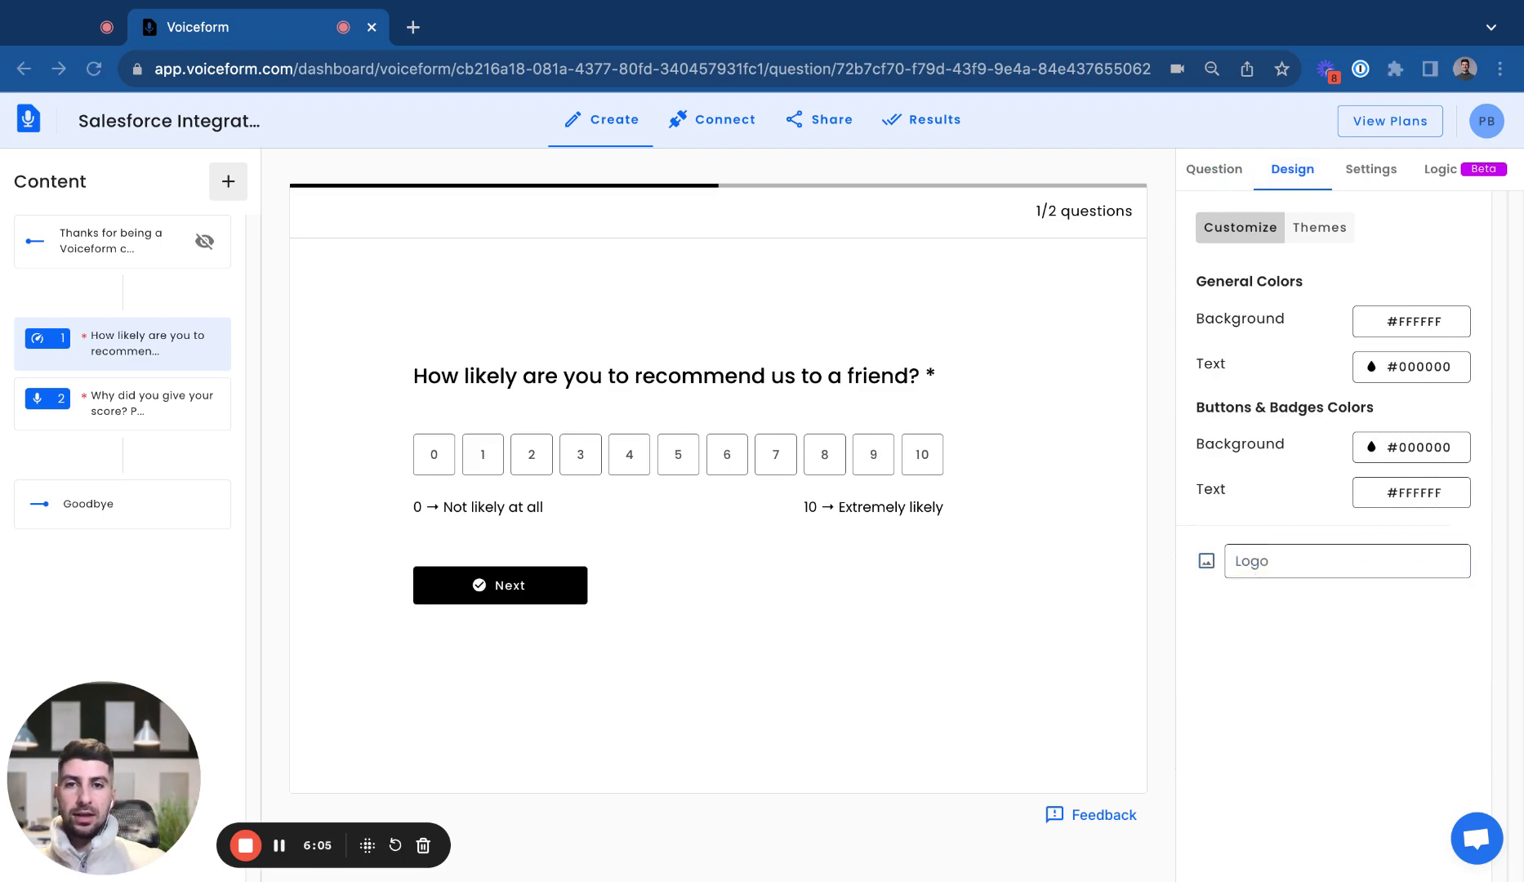
{"action": "key", "text": "Return"}
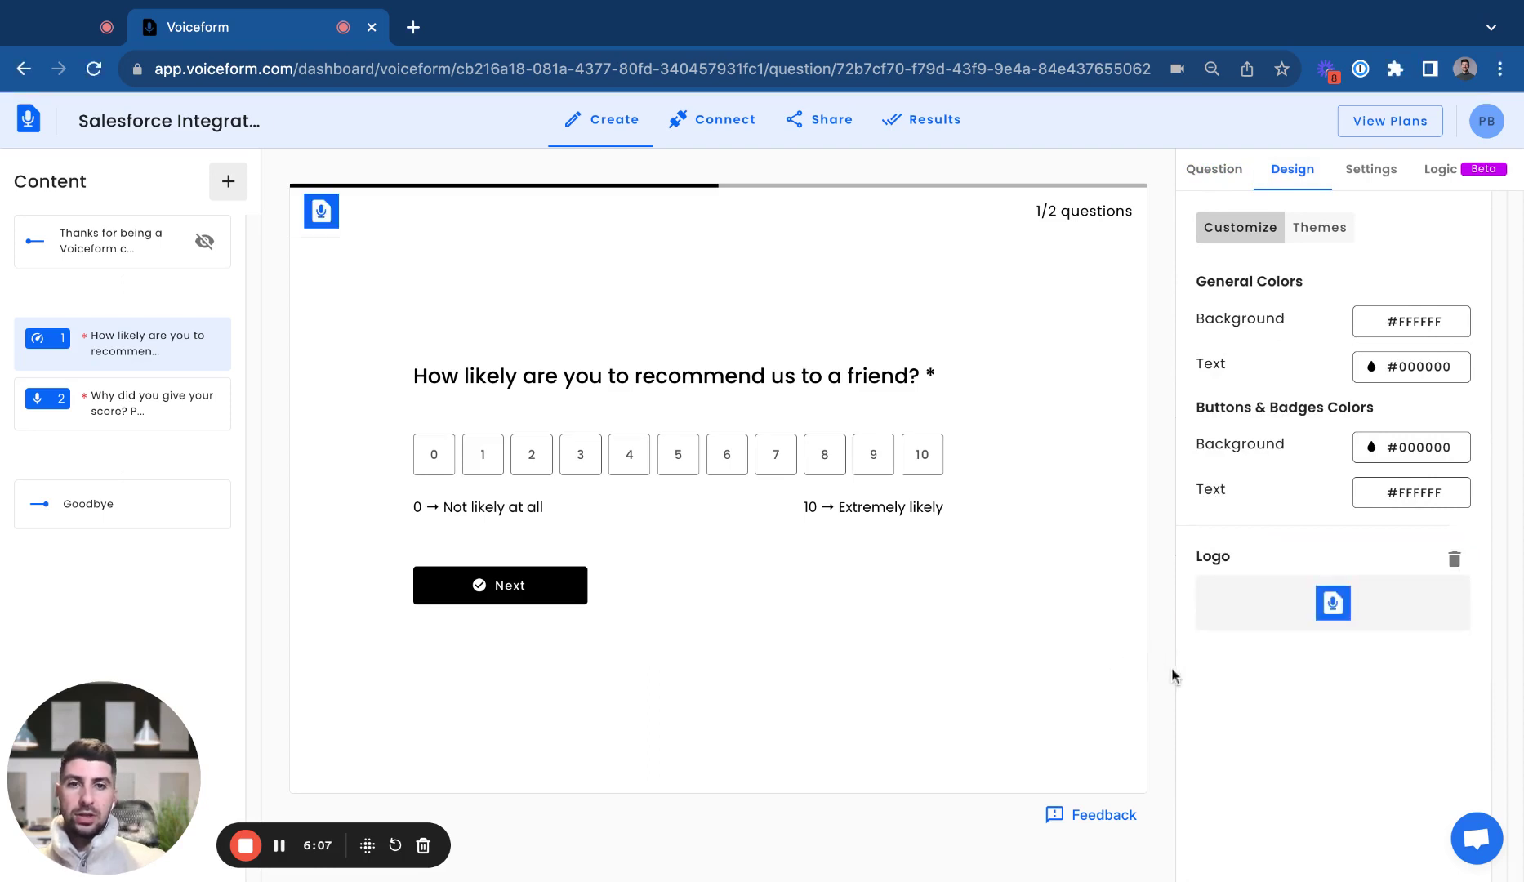
Apply the Plain Blue theme and check its #FFFFFF background colour
{"action": "left_click", "coordinate": [1317, 230]}
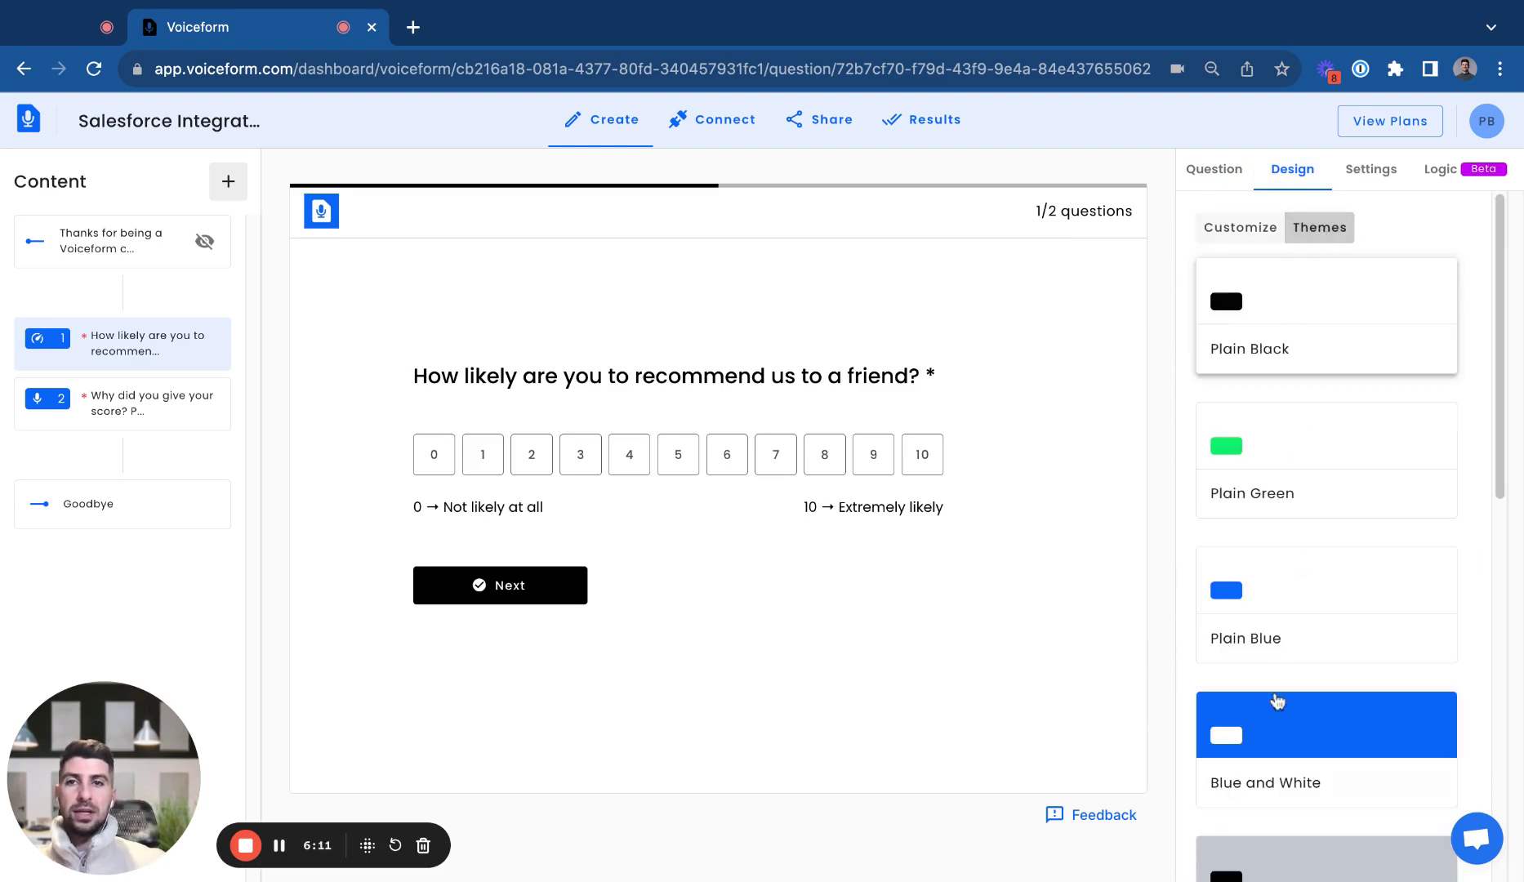
{"action": "left_click", "coordinate": [1276, 698]}
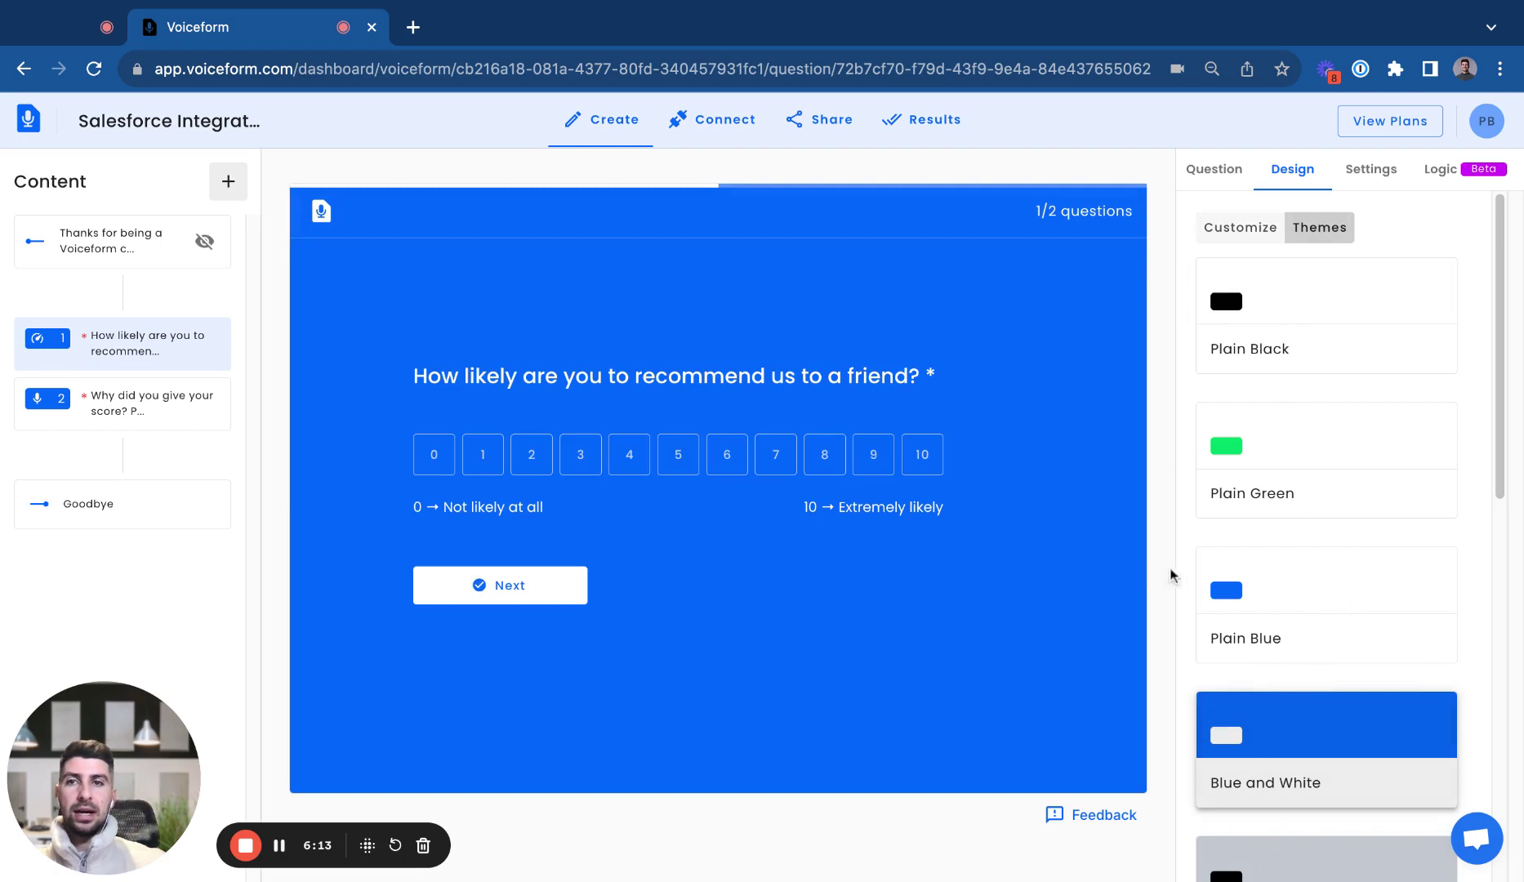
{"action": "left_click", "coordinate": [1282, 633]}
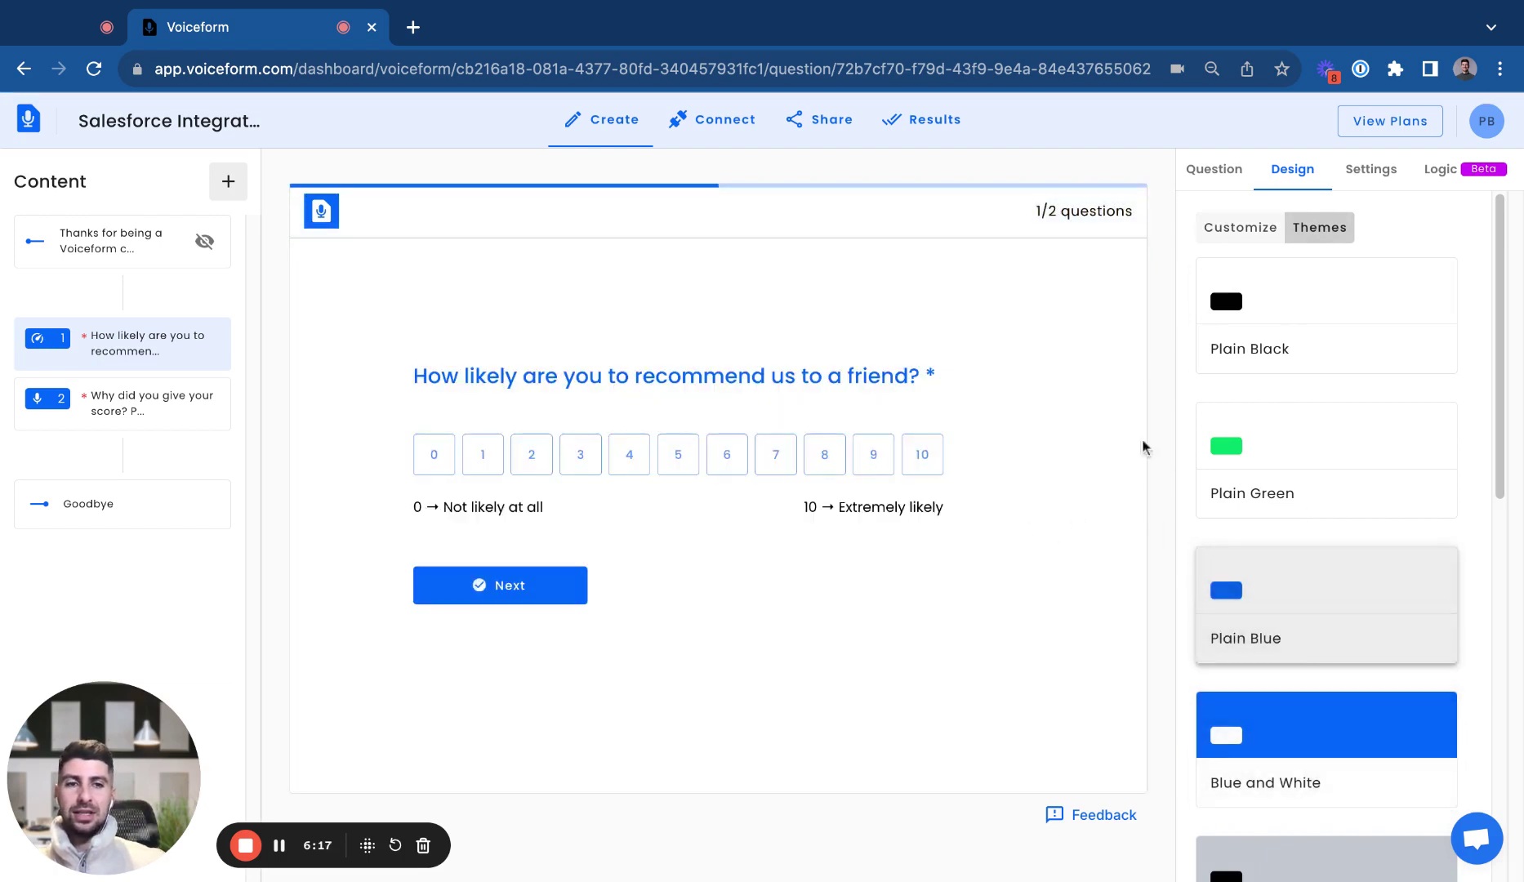
{"action": "left_click", "coordinate": [1237, 233]}
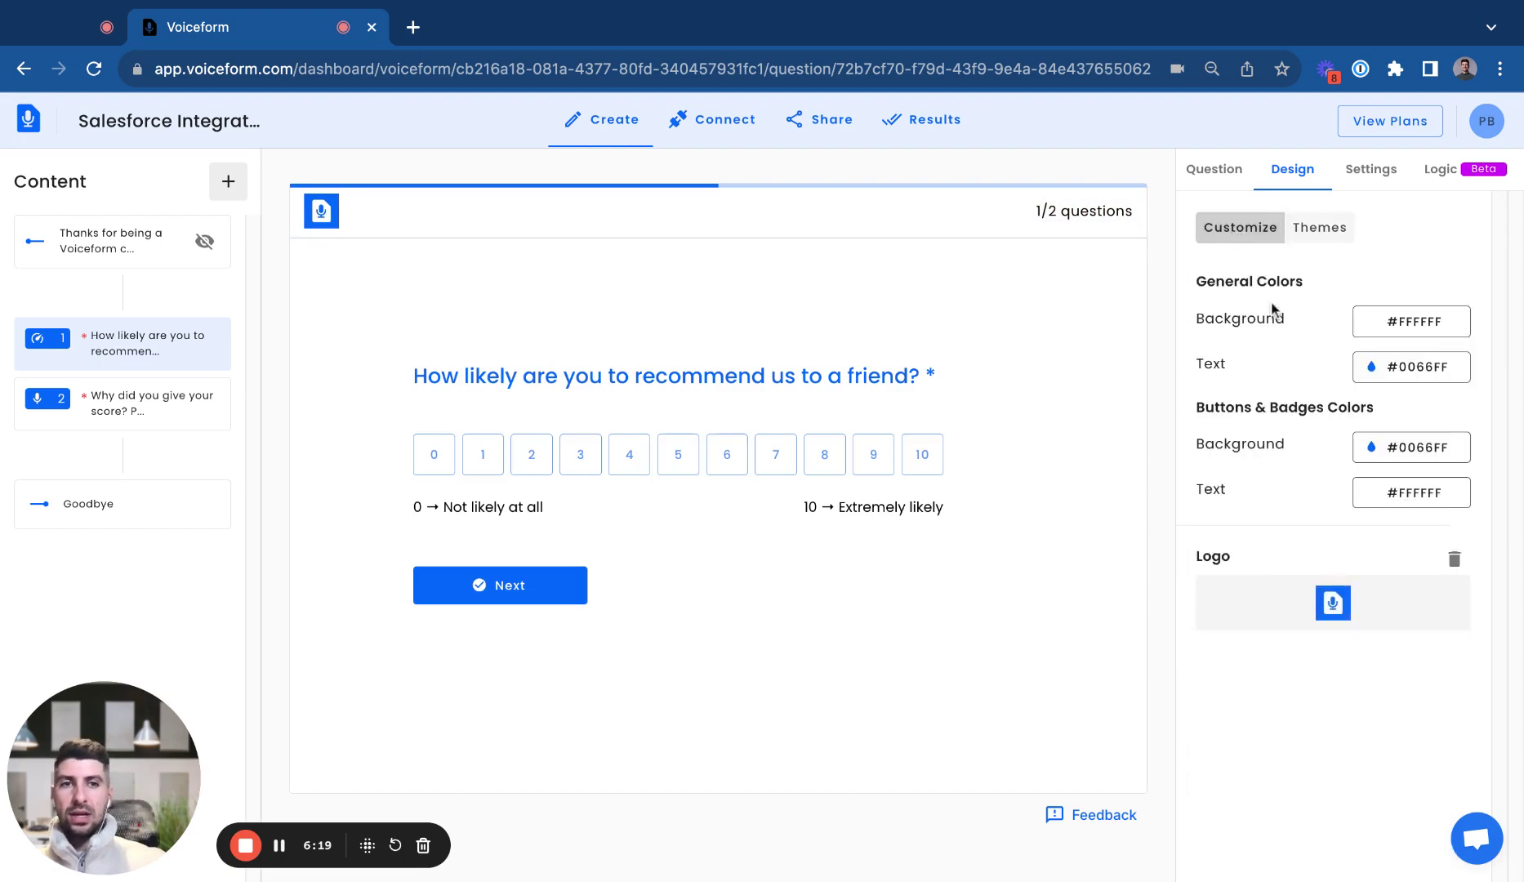
{"action": "left_click", "coordinate": [1384, 328]}
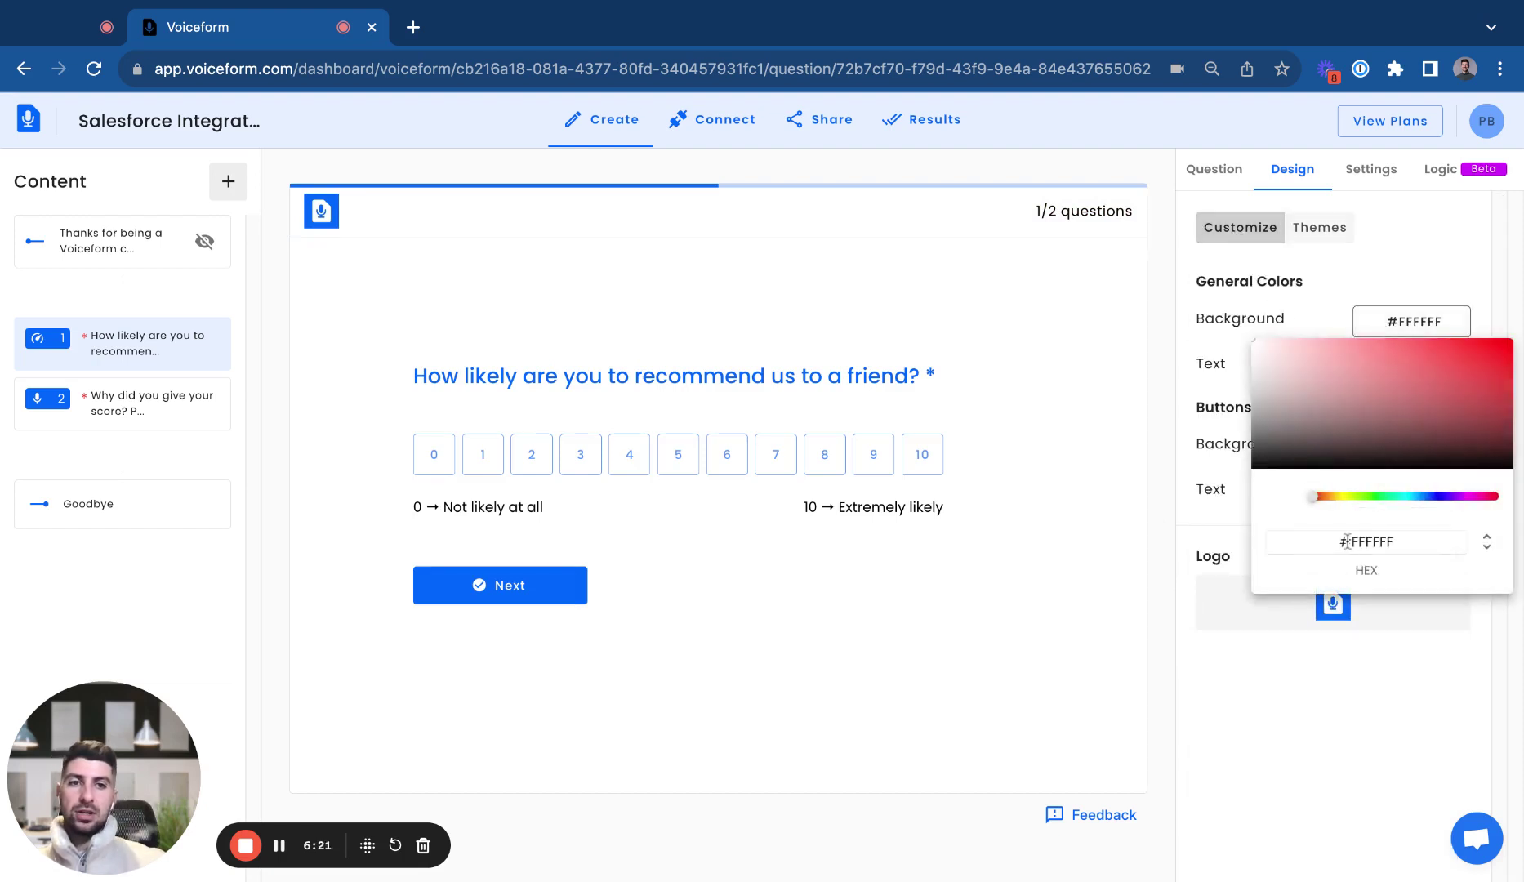
{"action": "left_click", "coordinate": [1186, 380]}
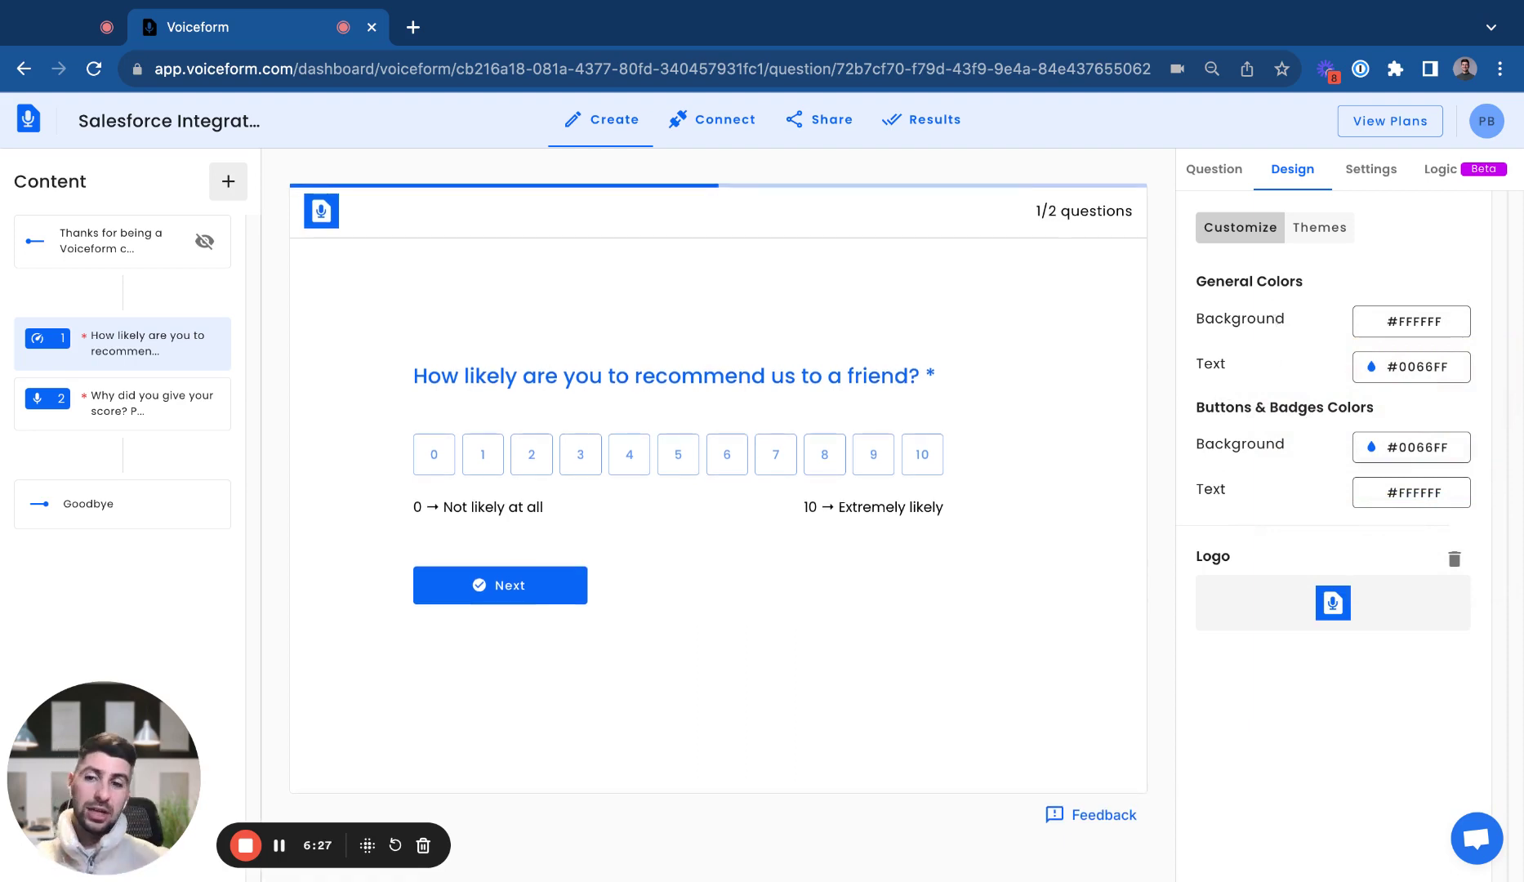
{"action": "left_click", "coordinate": [1225, 185]}
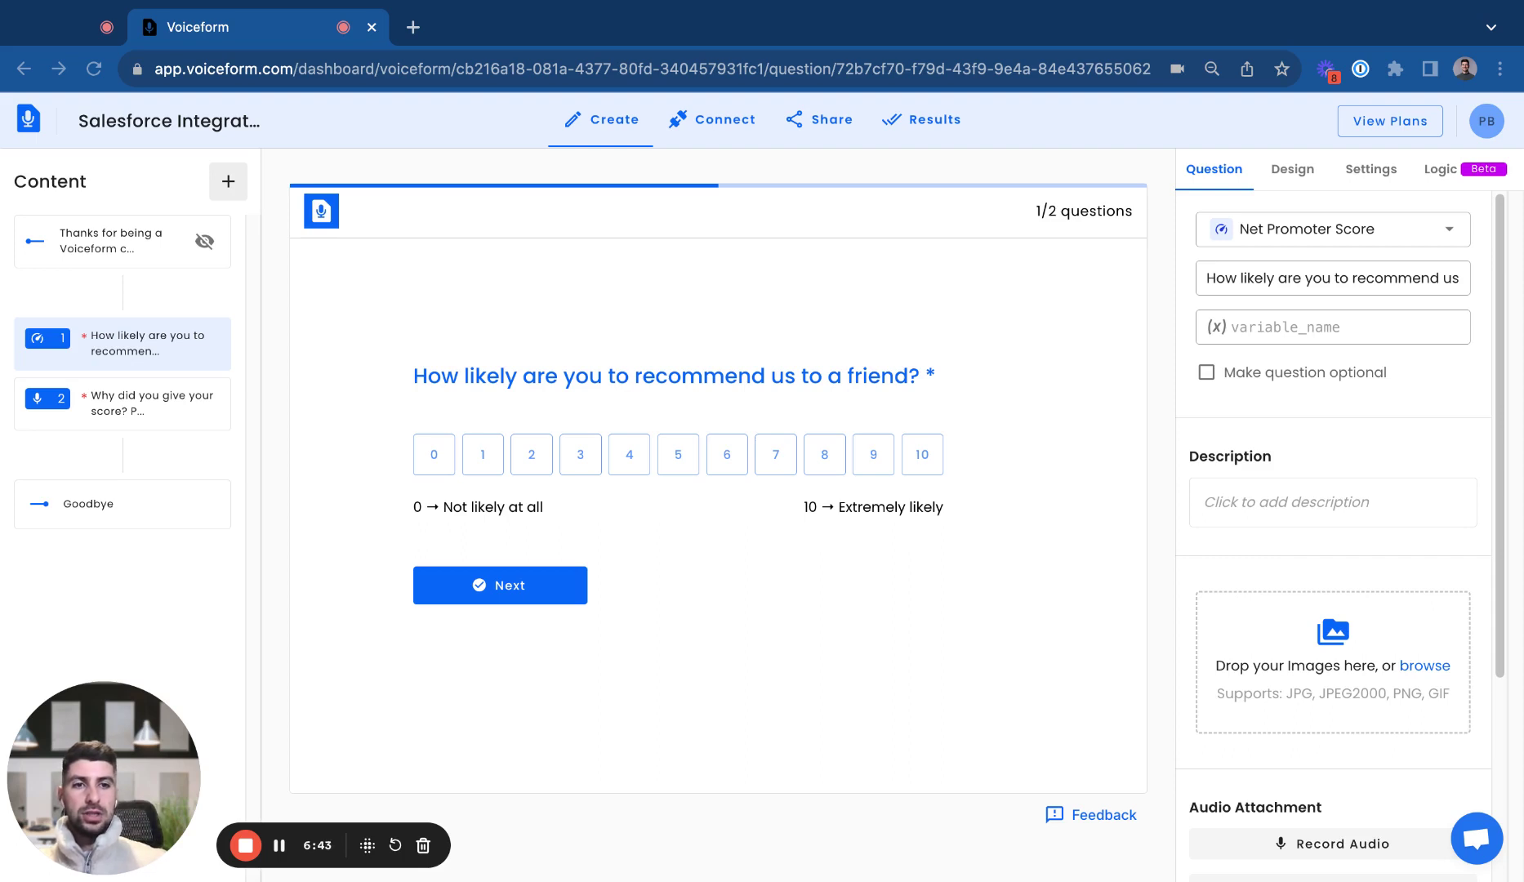
{"action": "left_click_drag", "start_coordinate": [1332, 661], "coordinate": [1333, 661]}
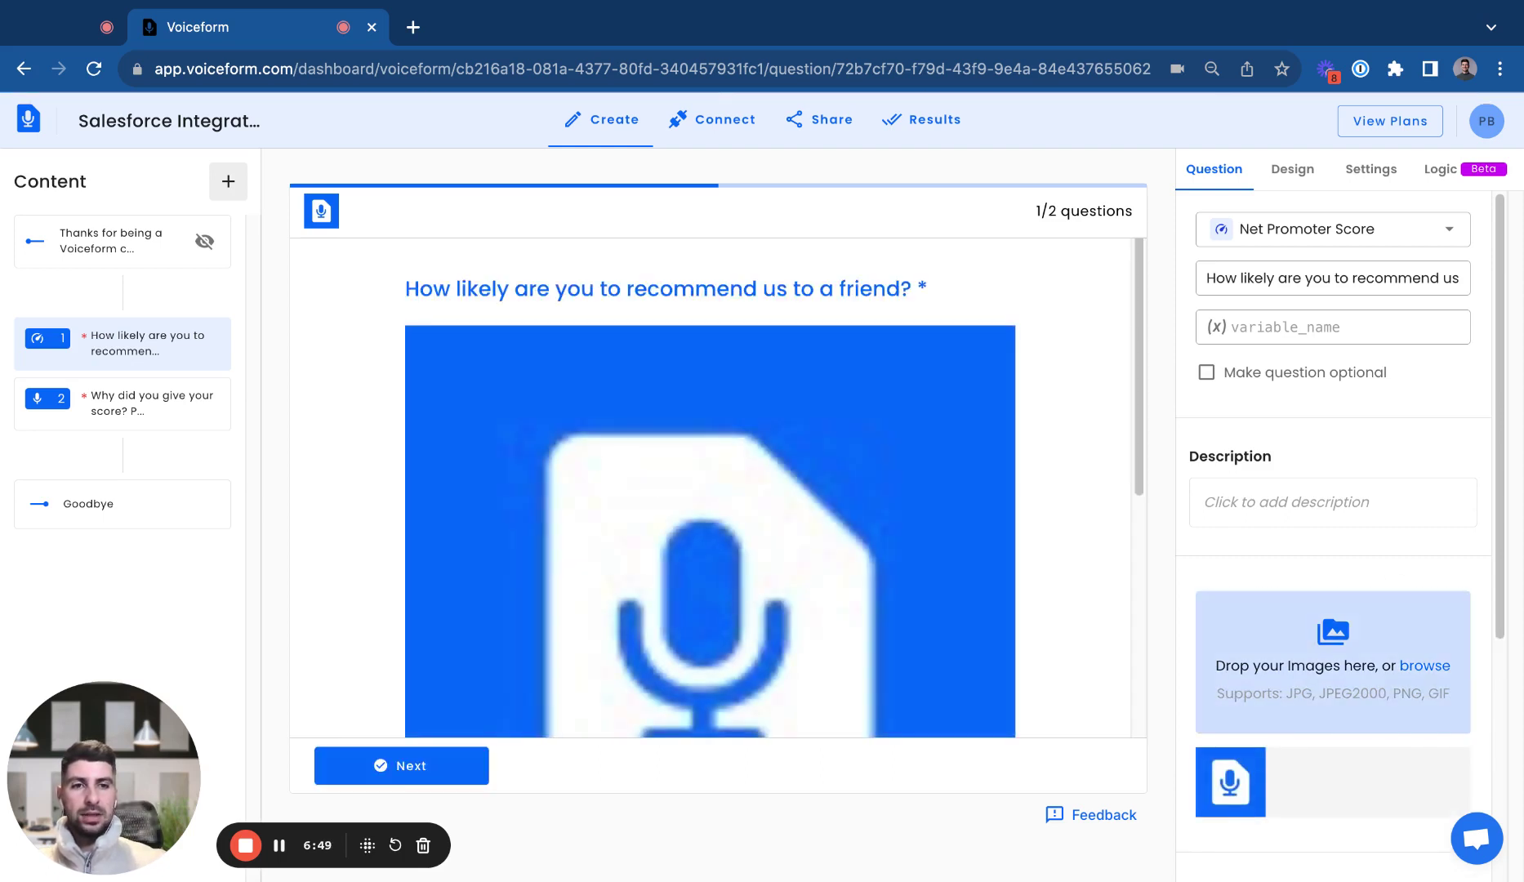
{"action": "left_click_drag", "start_coordinate": [1333, 662], "coordinate": [1333, 662]}
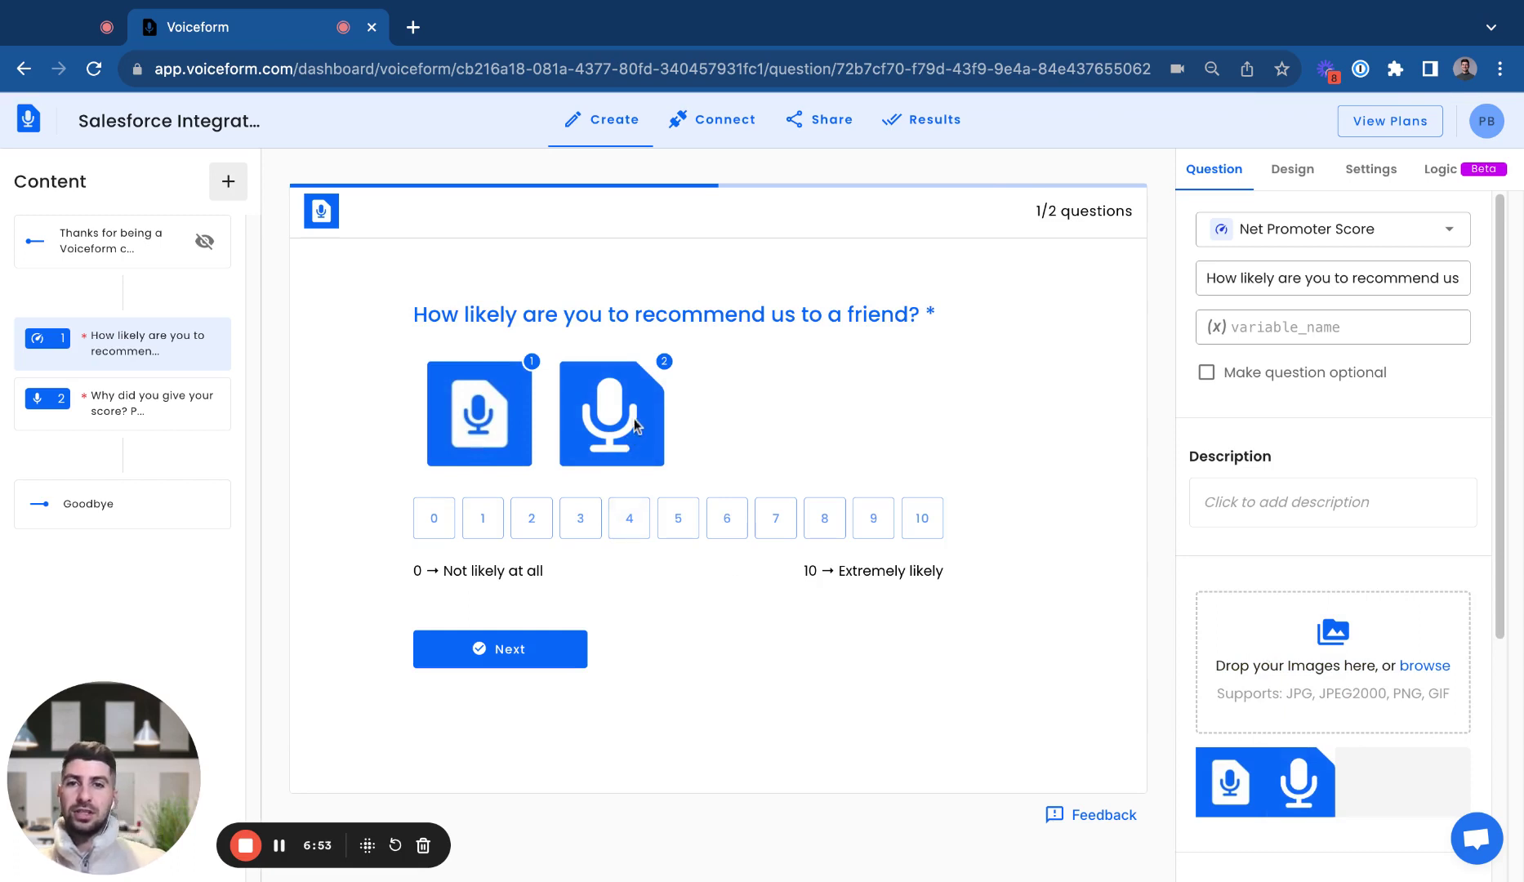
{"action": "left_click", "coordinate": [1302, 789]}
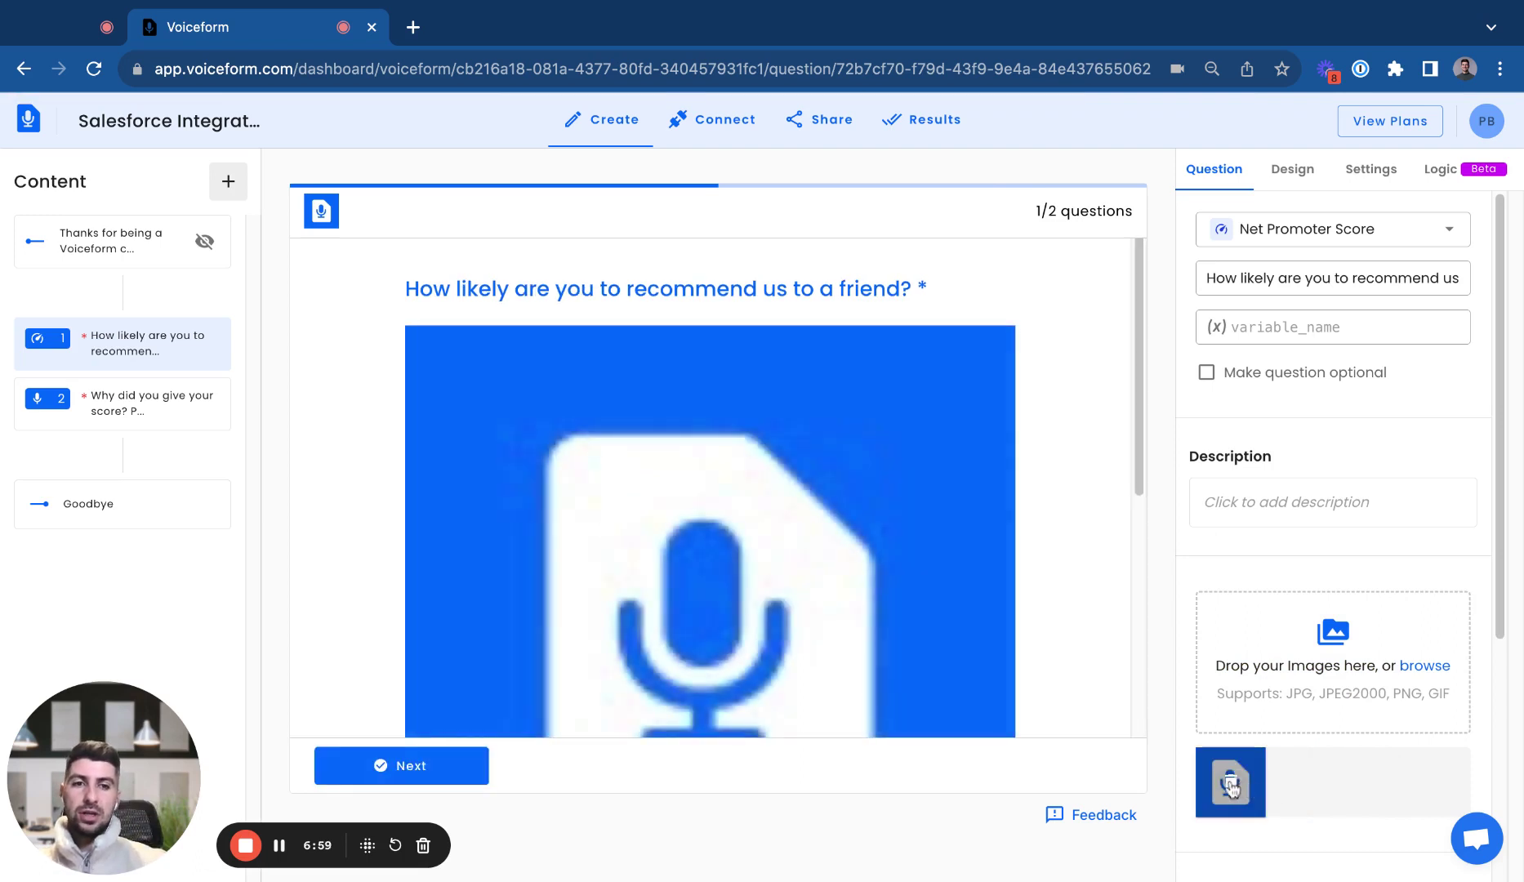
{"action": "left_click", "coordinate": [1231, 788]}
{"action": "scroll", "coordinate": [1273, 747], "scroll_direction": "down", "scroll_amount": 1}
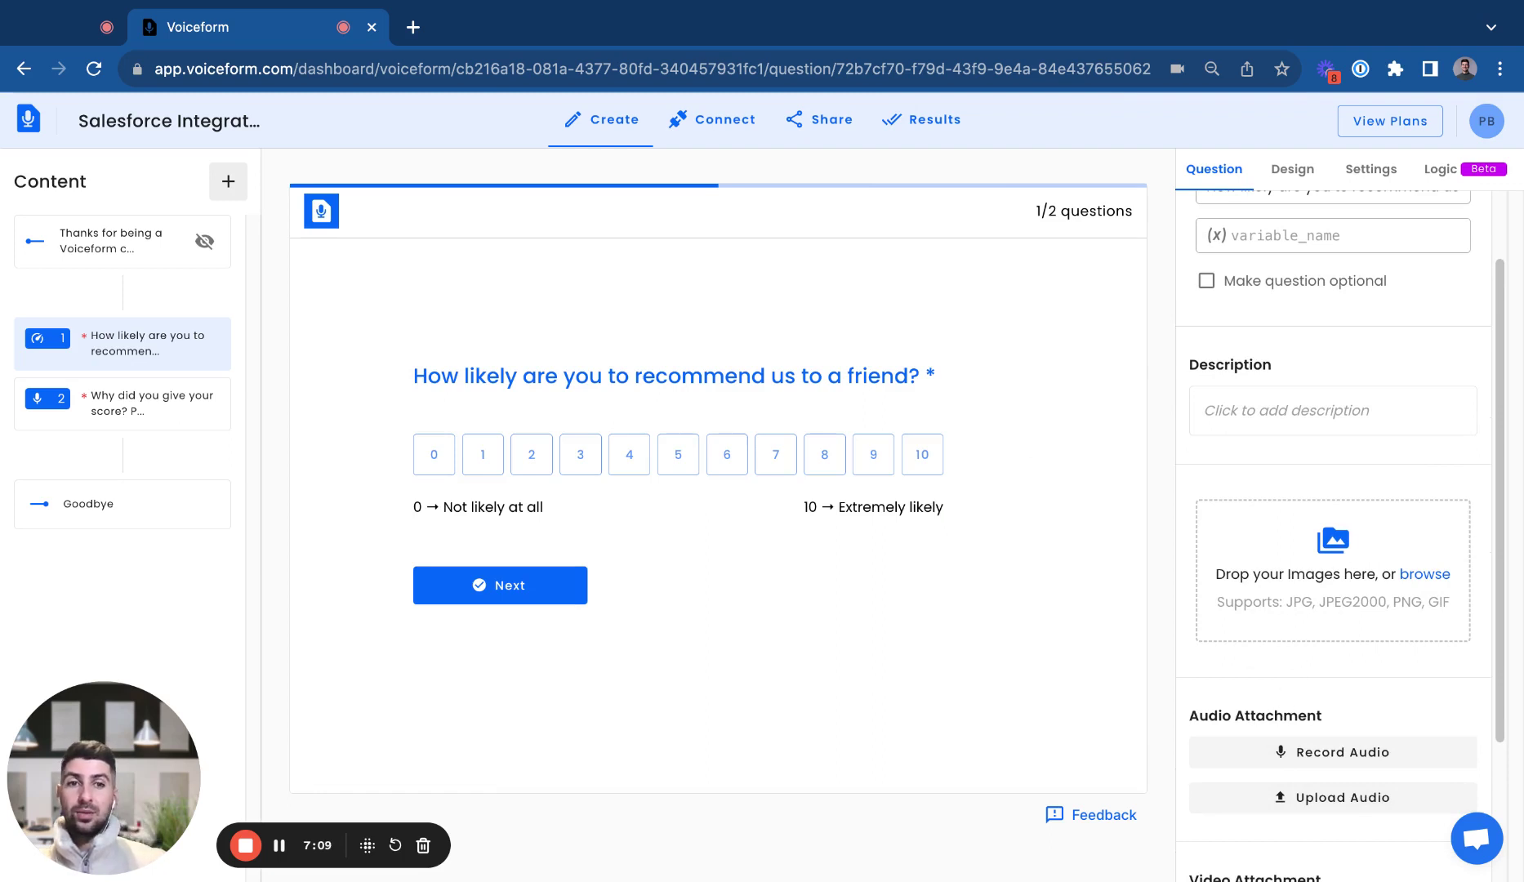
{"action": "scroll", "coordinate": [1340, 606], "scroll_direction": "down", "scroll_amount": 3}
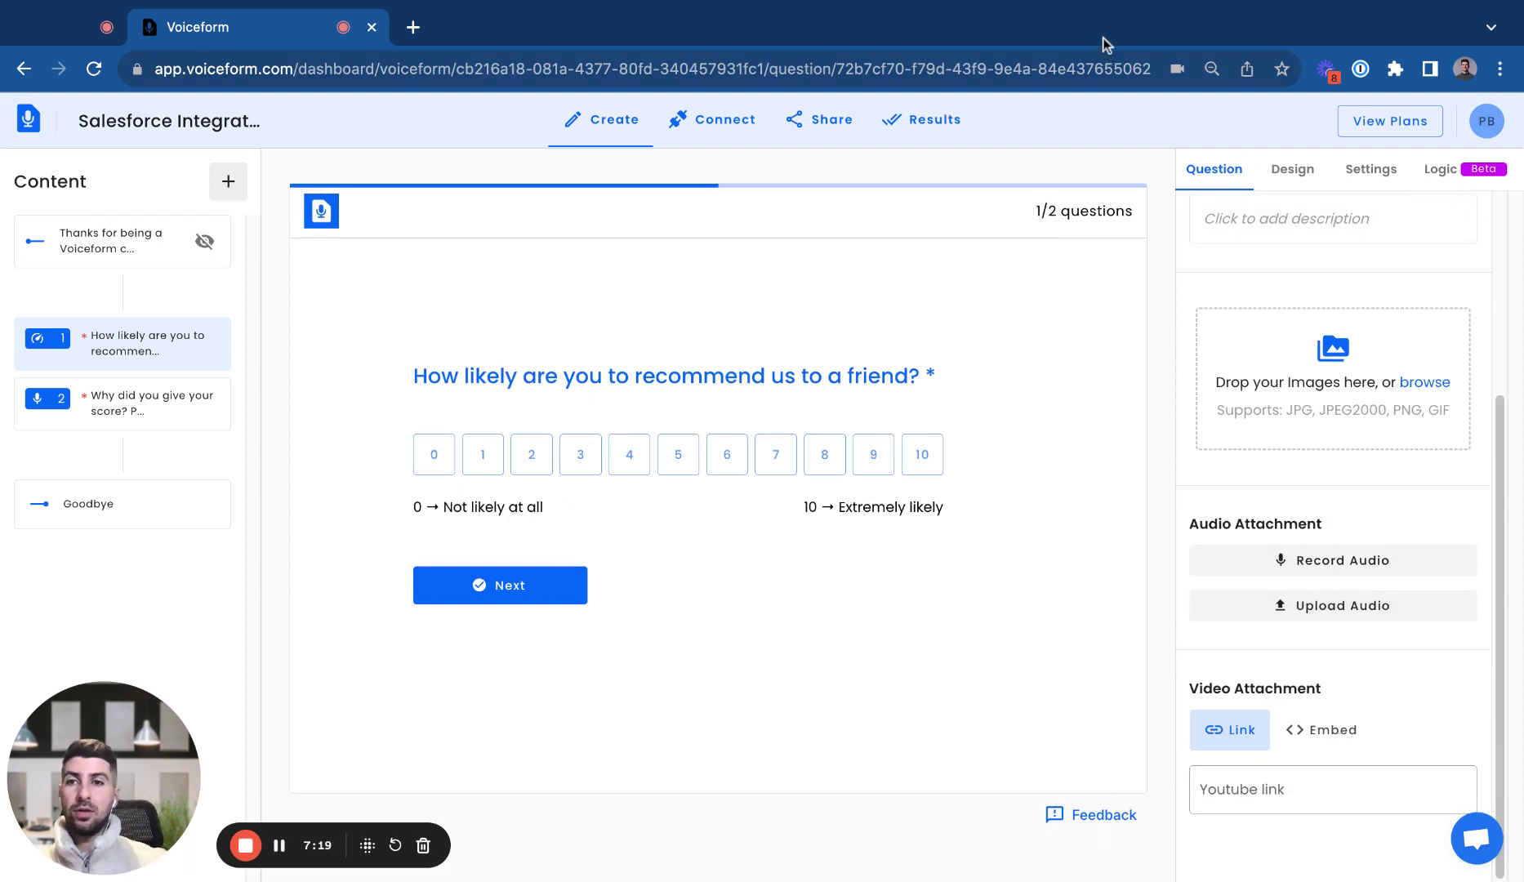
Change the Goodbye screen title to 'Thanks for your feedback you rock!'
{"action": "left_click", "coordinate": [105, 514]}
{"action": "left_click", "coordinate": [1269, 242]}
{"action": "double_click", "coordinate": [1268, 242]}
{"action": "type", "text": "Thanks "}
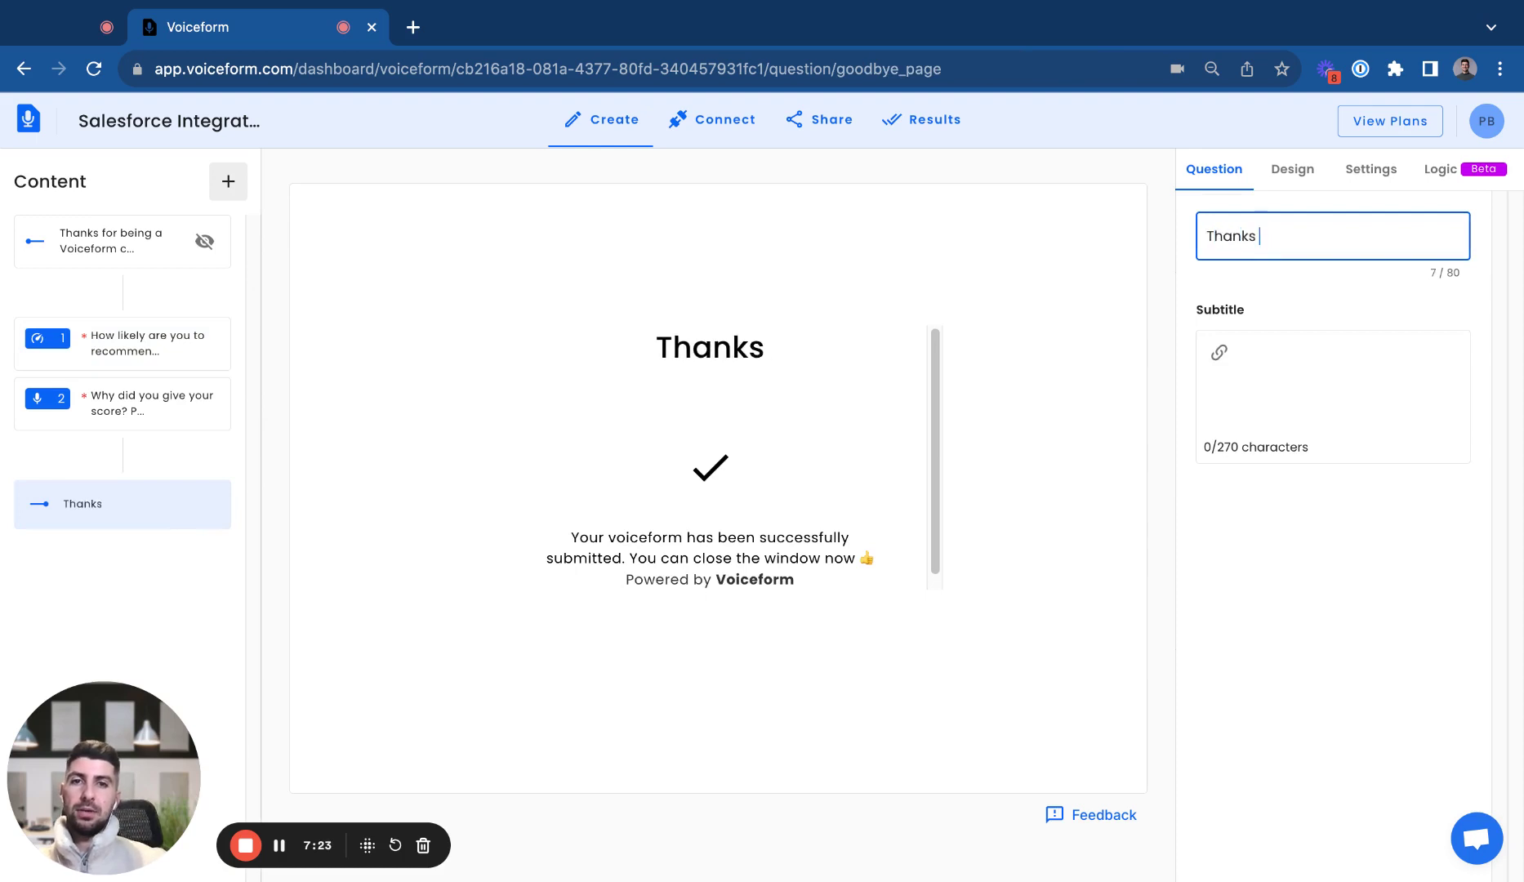
{"action": "type", "text": "for your feedback"}
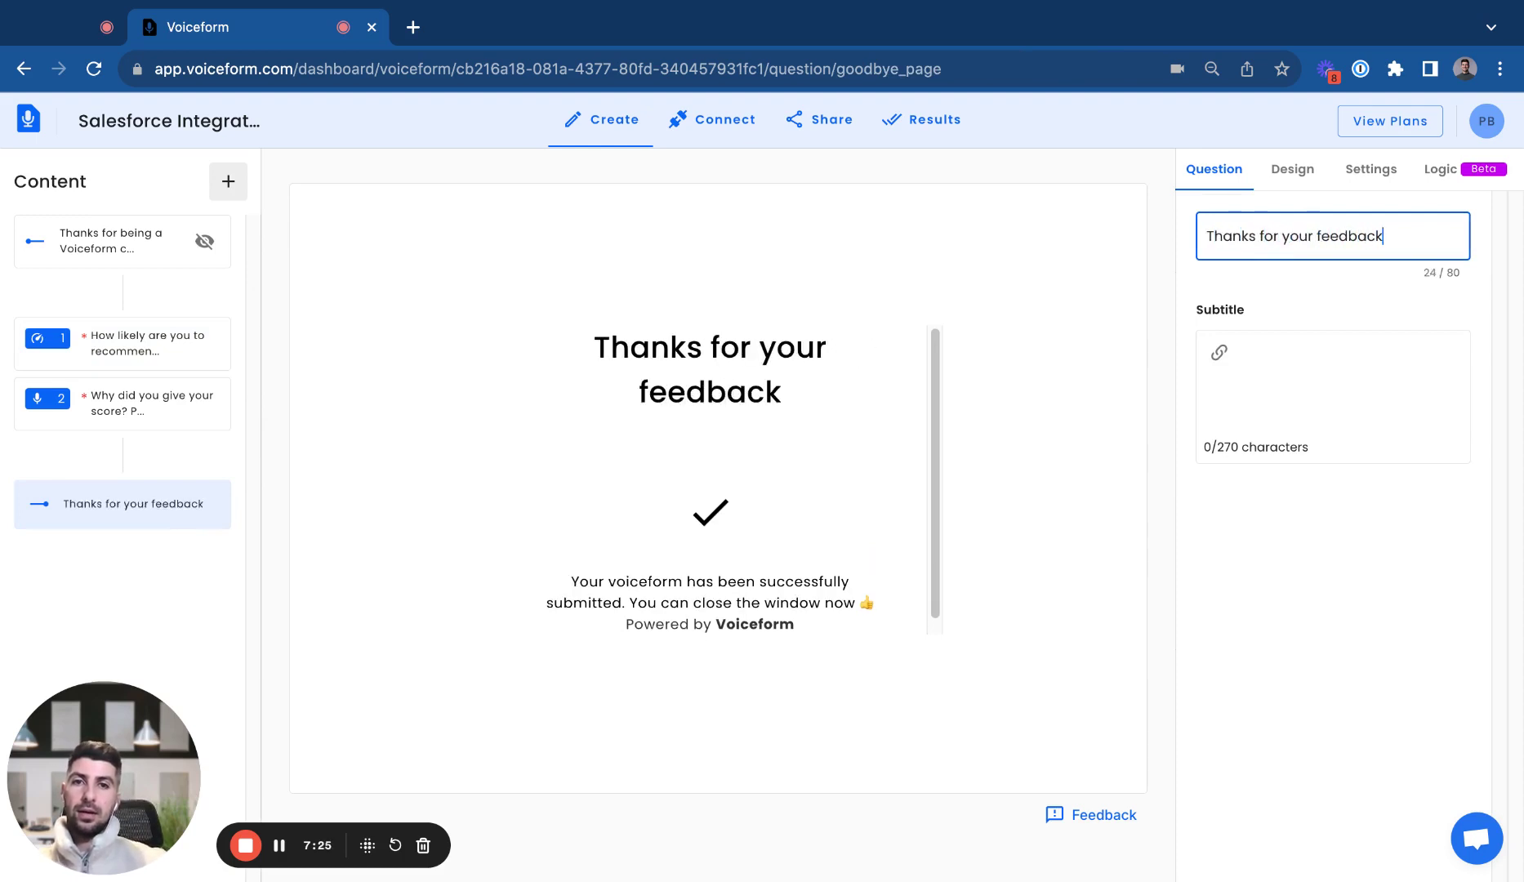
{"action": "type", "text": " you rock!"}
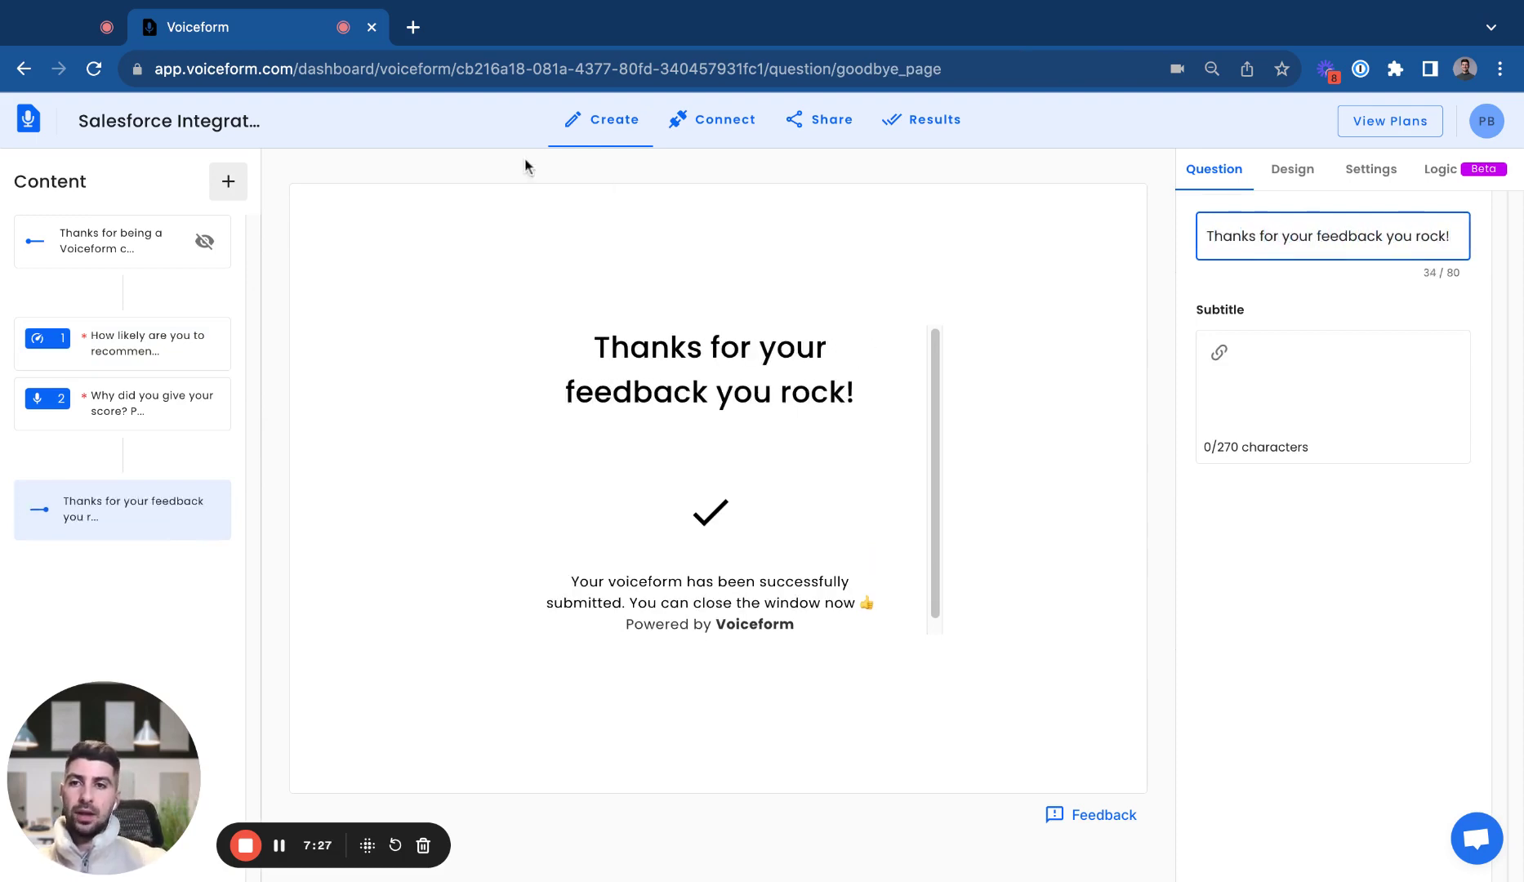
{"action": "left_click", "coordinate": [179, 393]}
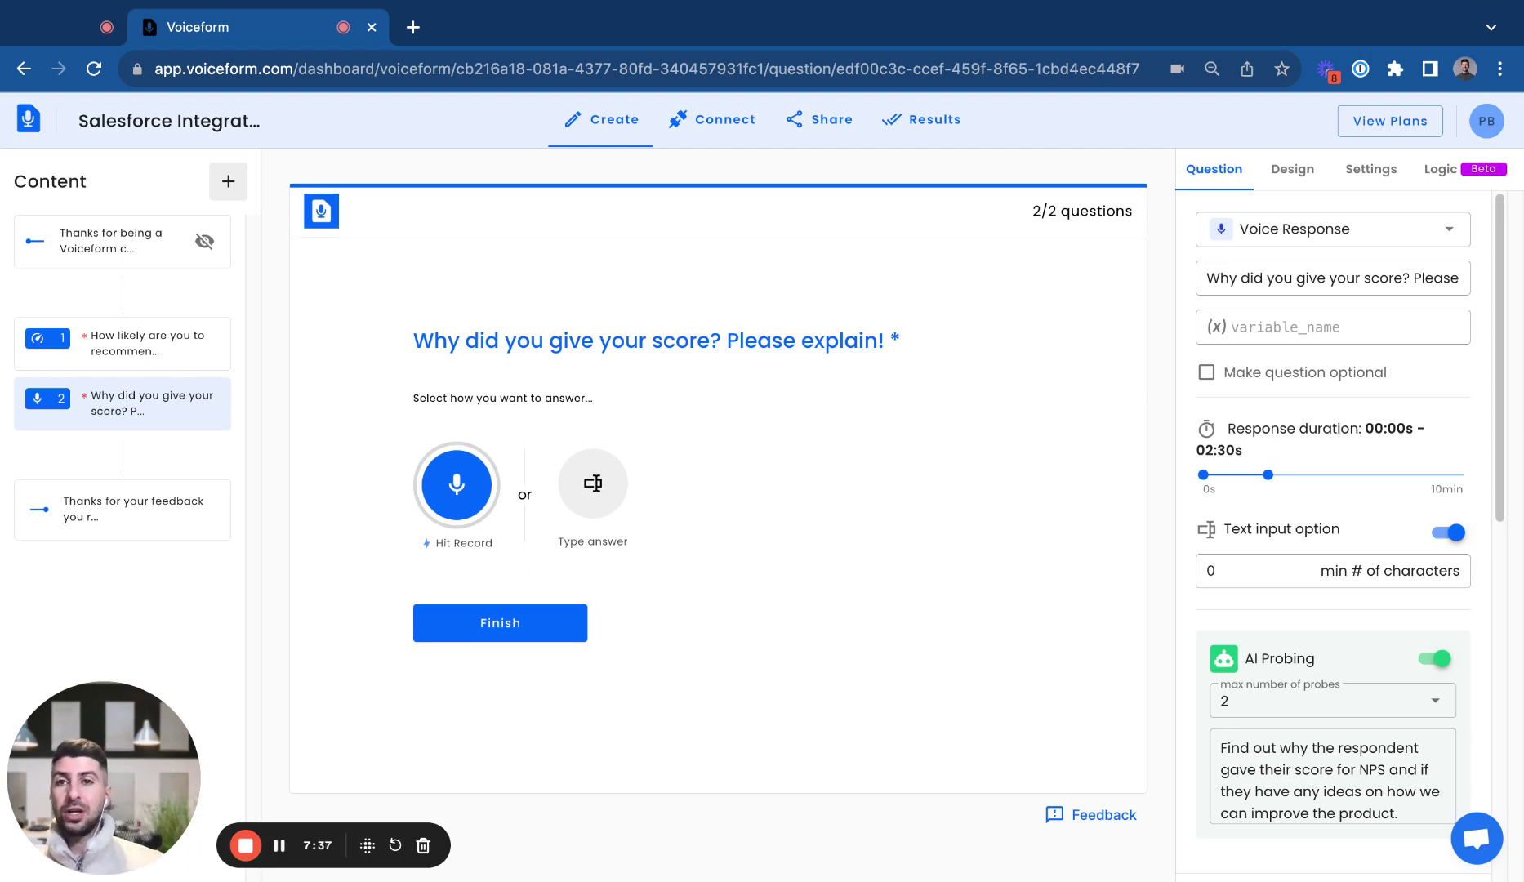
Add a Voice Response question 'How can we improve our product?' with text input enabled
{"action": "left_click", "coordinate": [228, 182]}
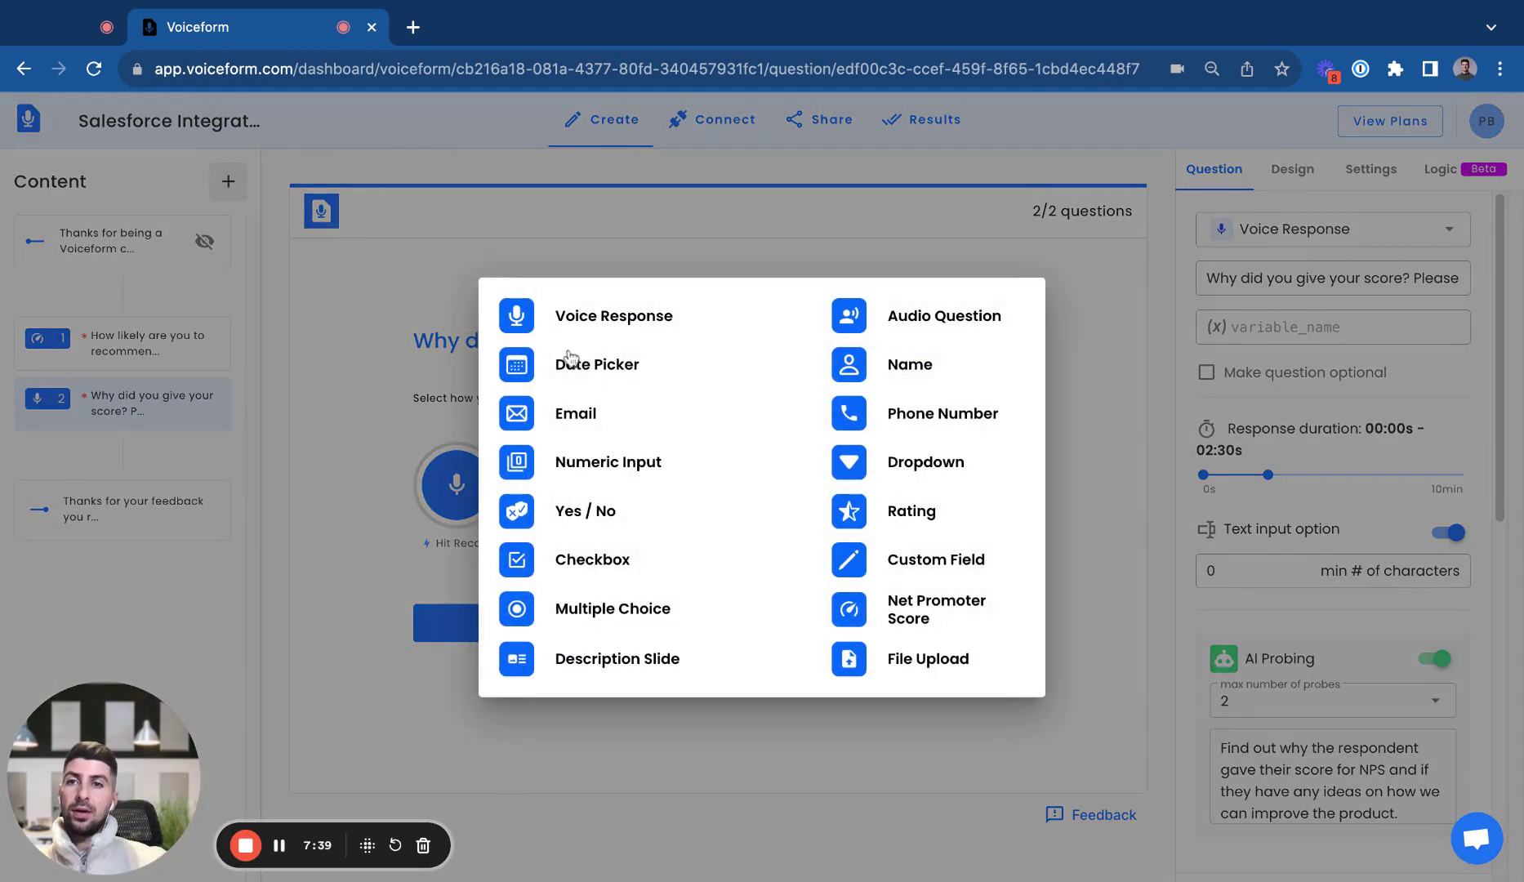
{"action": "left_click", "coordinate": [584, 319]}
{"action": "left_click", "coordinate": [1275, 278]}
{"action": "type", "text": "How can we improv"}
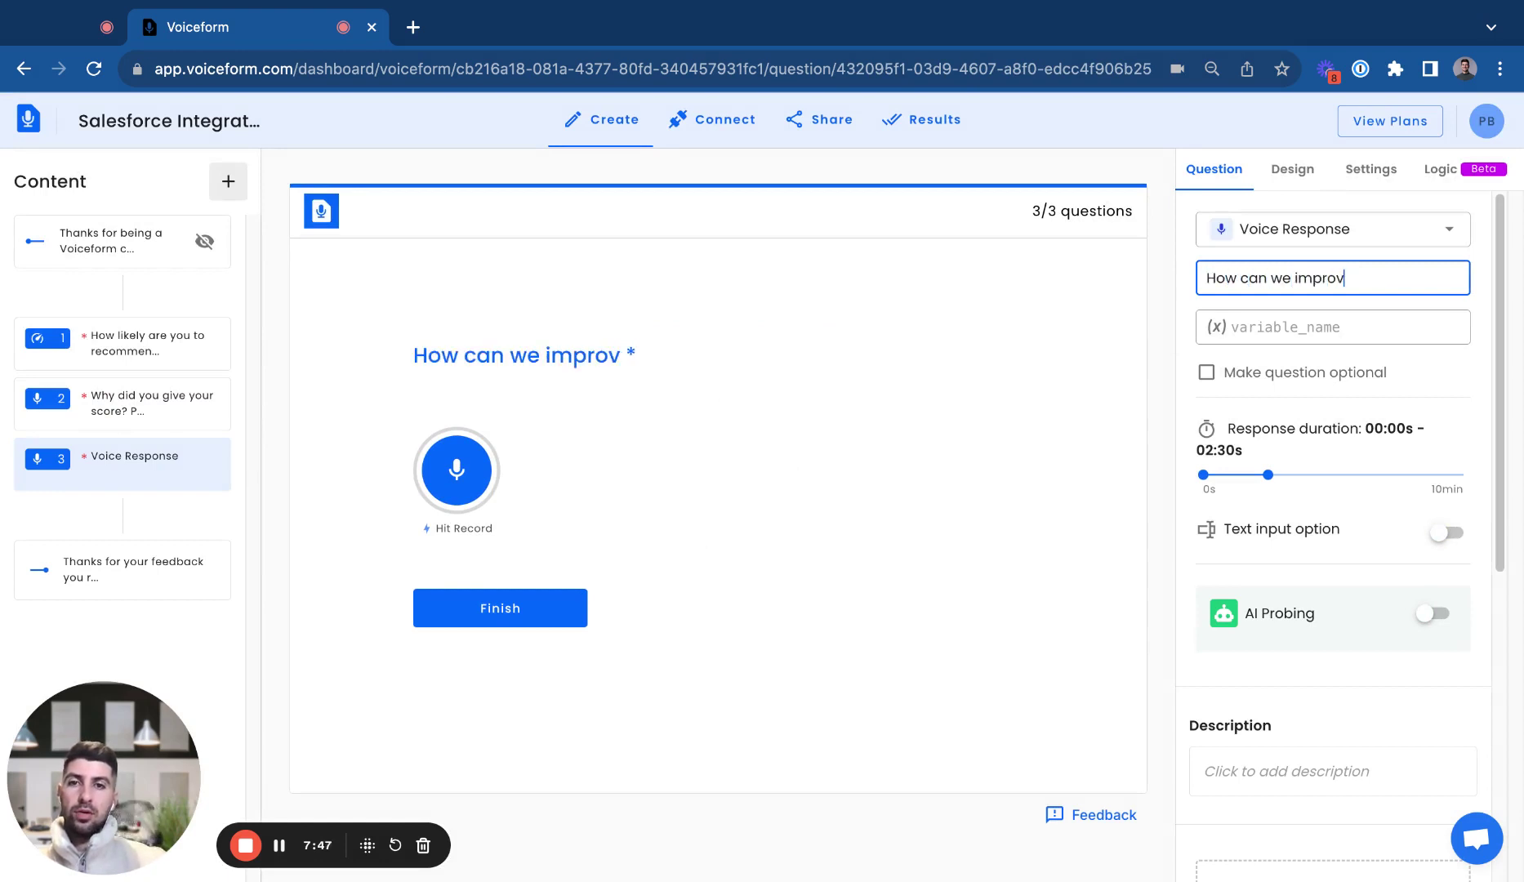
{"action": "type", "text": "e our product"}
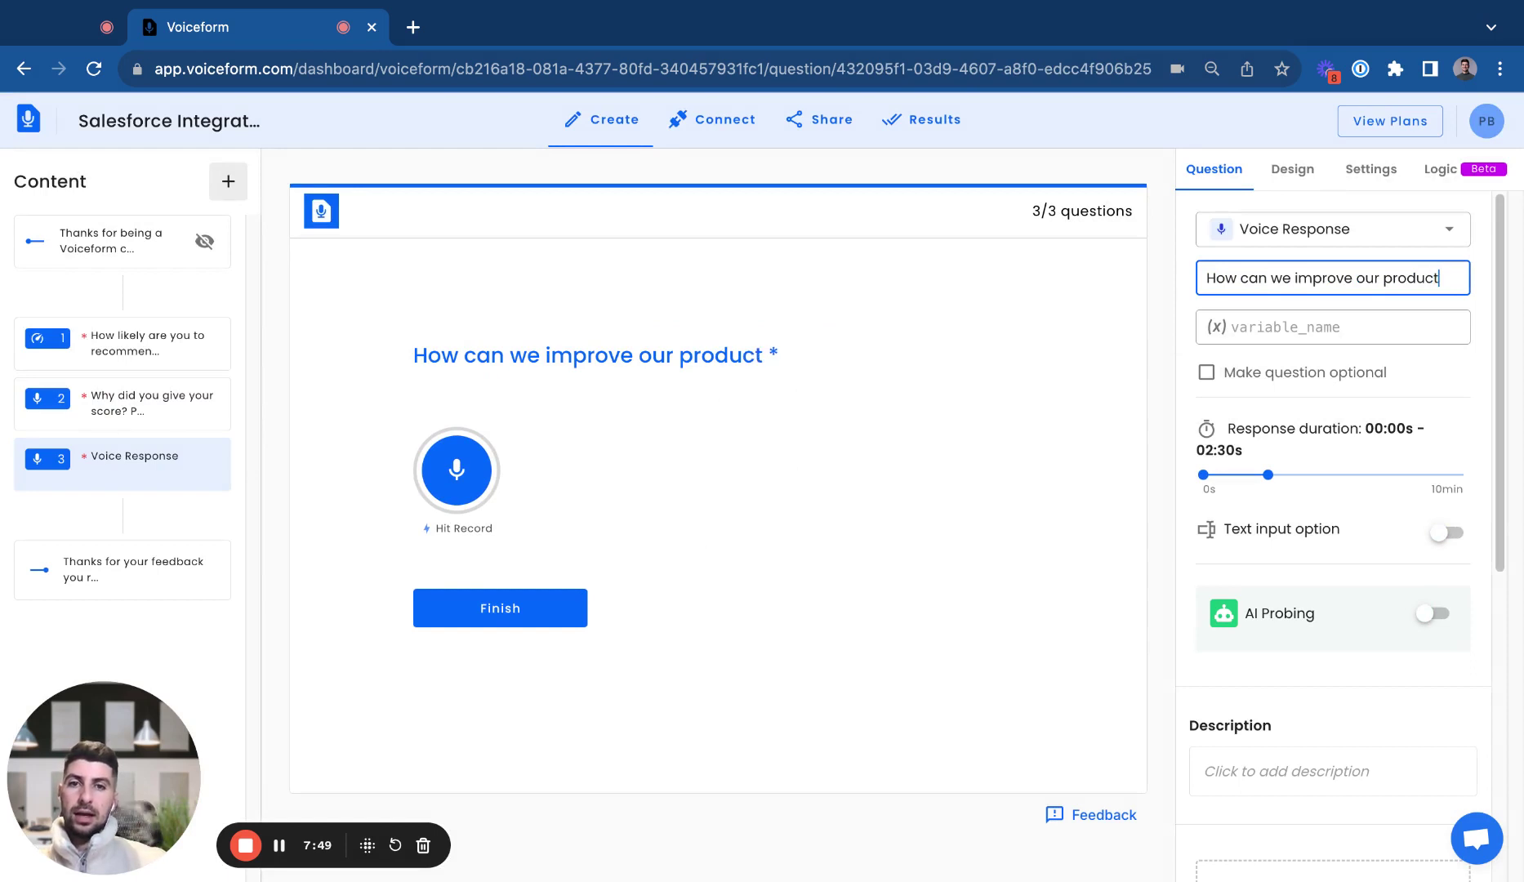
{"action": "type", "text": "?"}
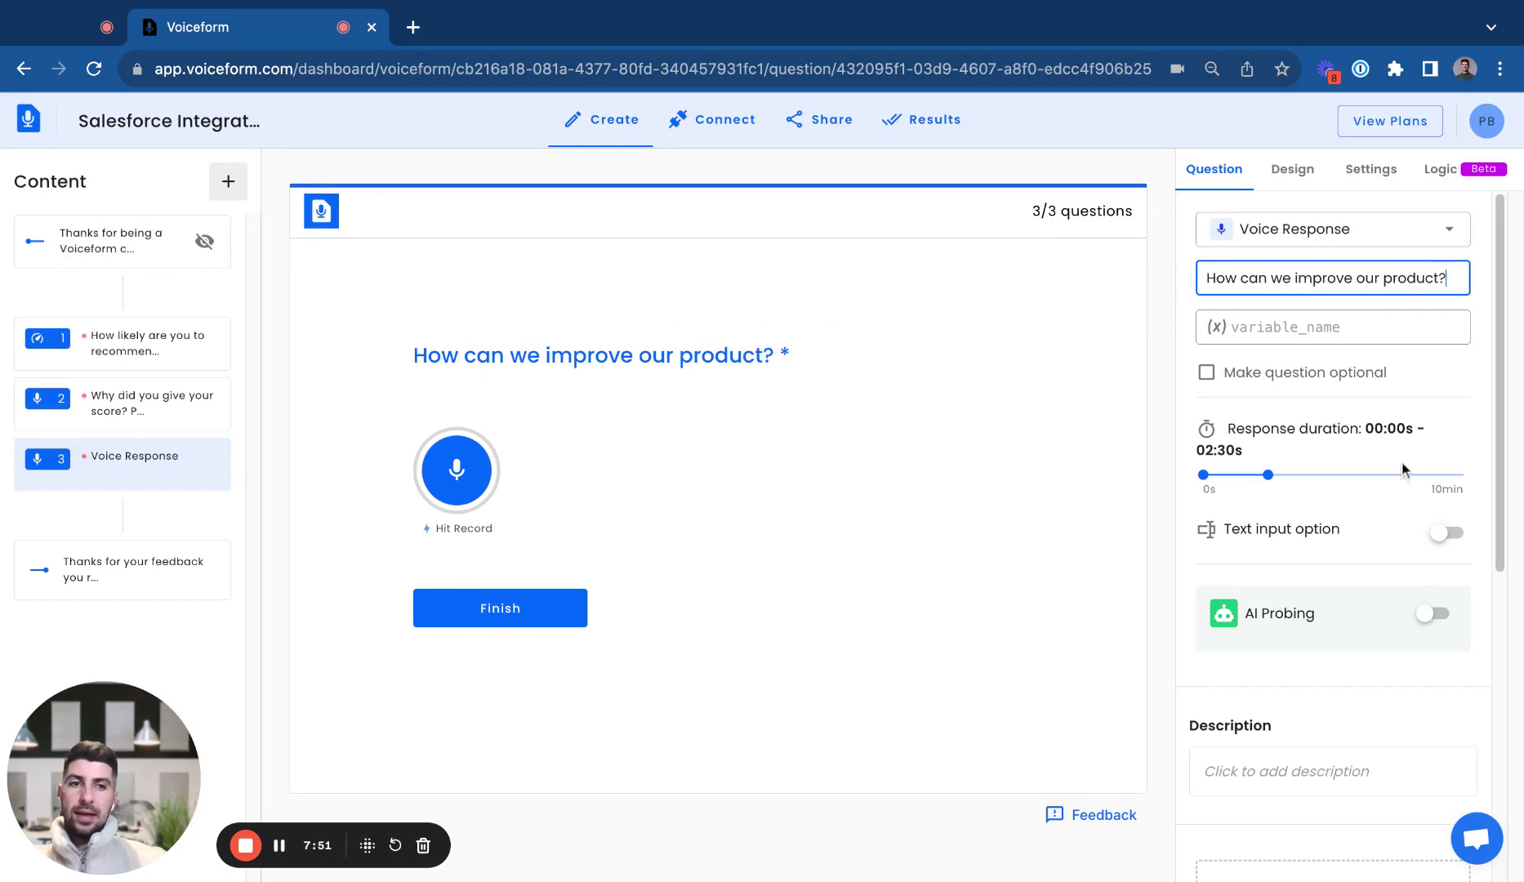
{"action": "left_click", "coordinate": [1454, 541]}
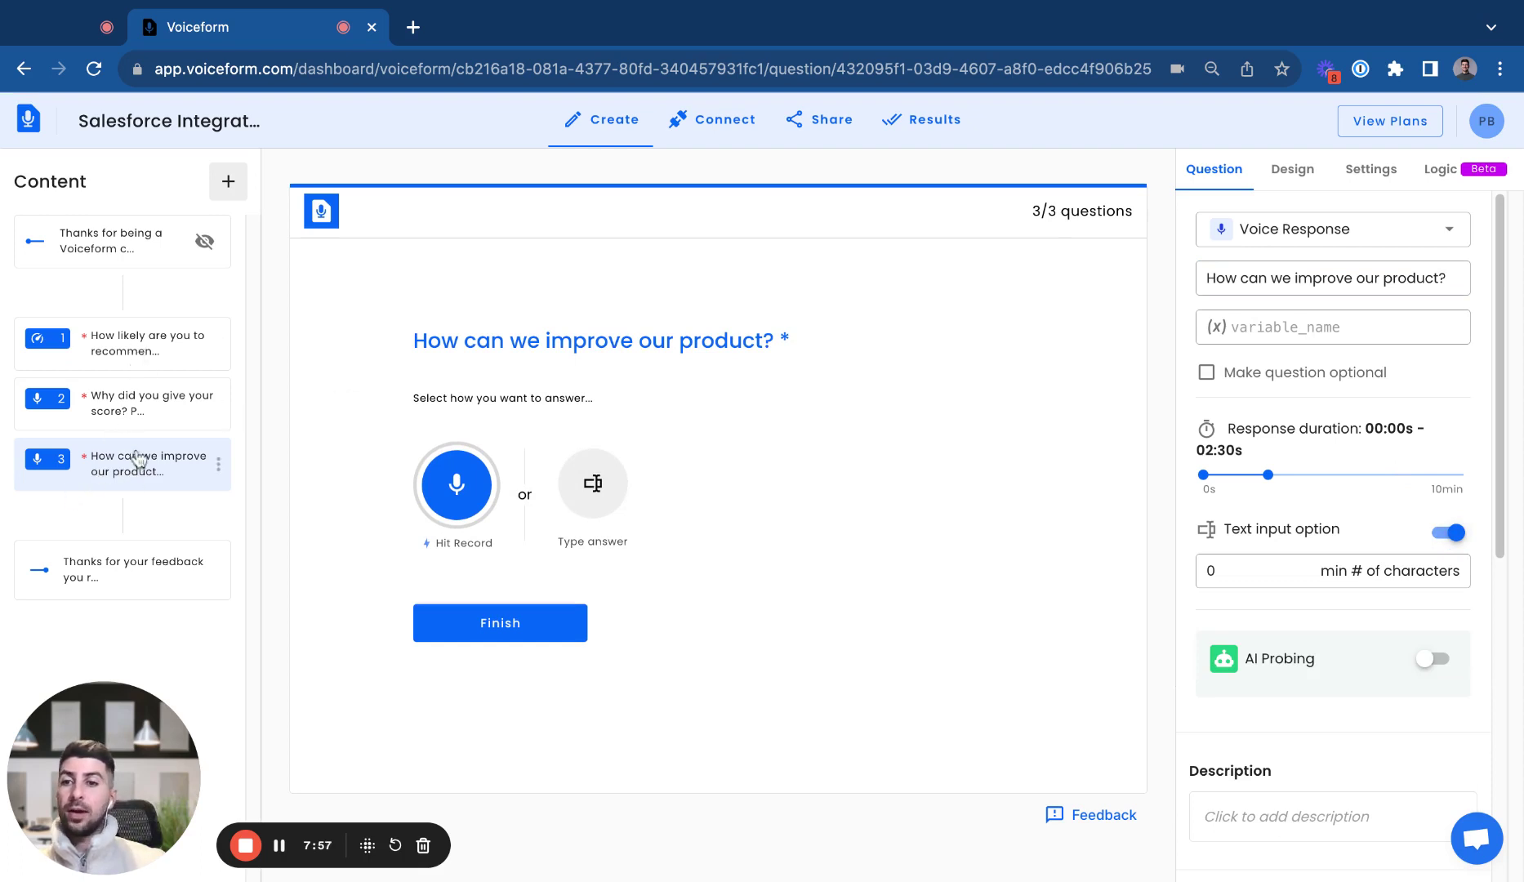
Add a logic rule sending question 1 scores lower or equal to 5 to question 3
{"action": "left_click", "coordinate": [127, 359]}
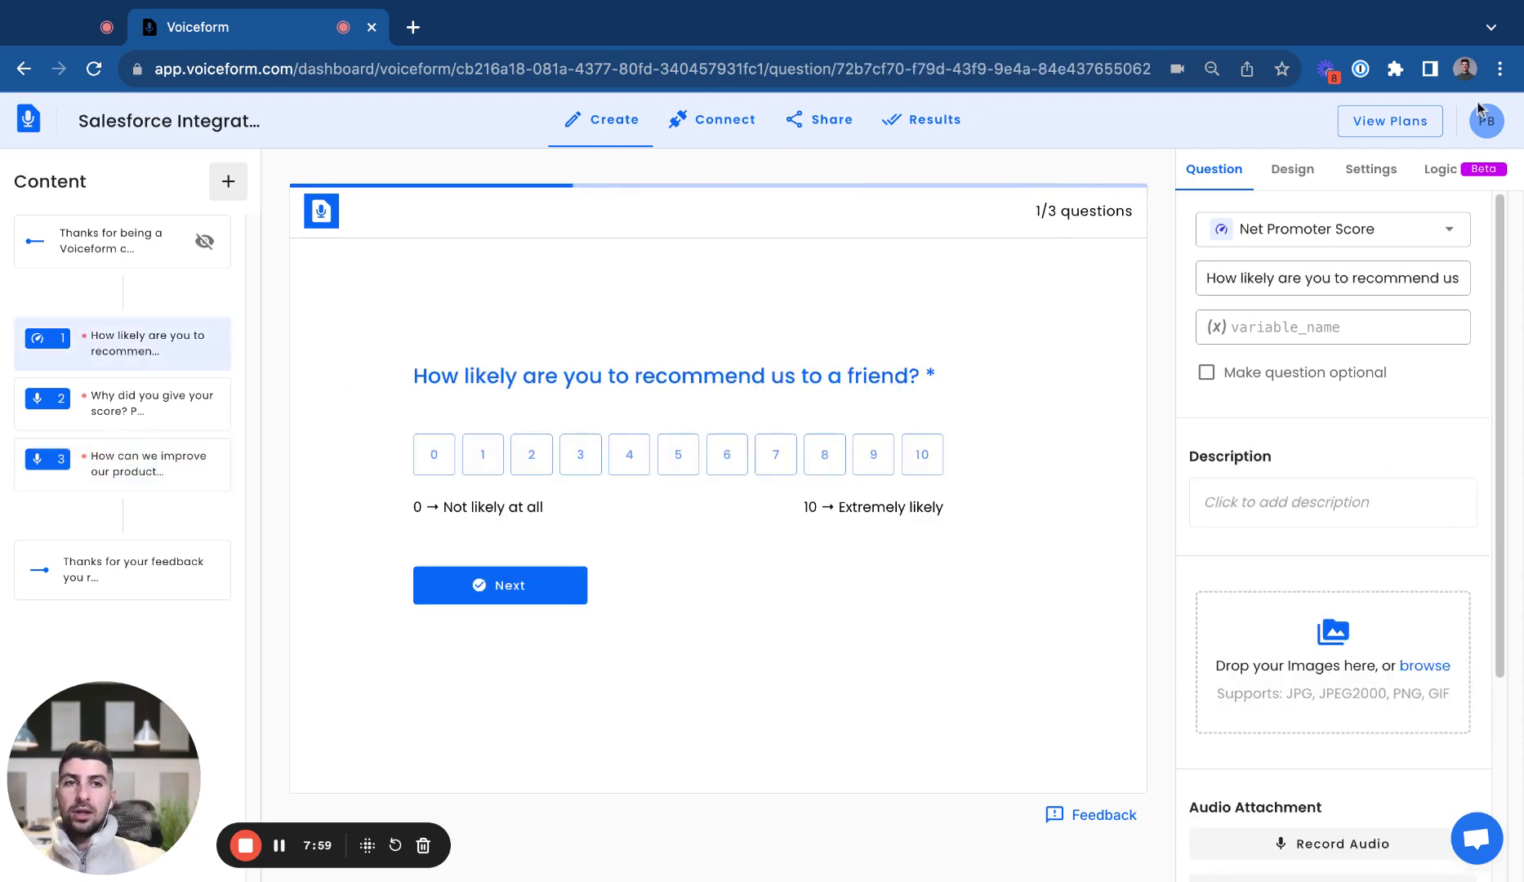
{"action": "left_click", "coordinate": [1442, 175]}
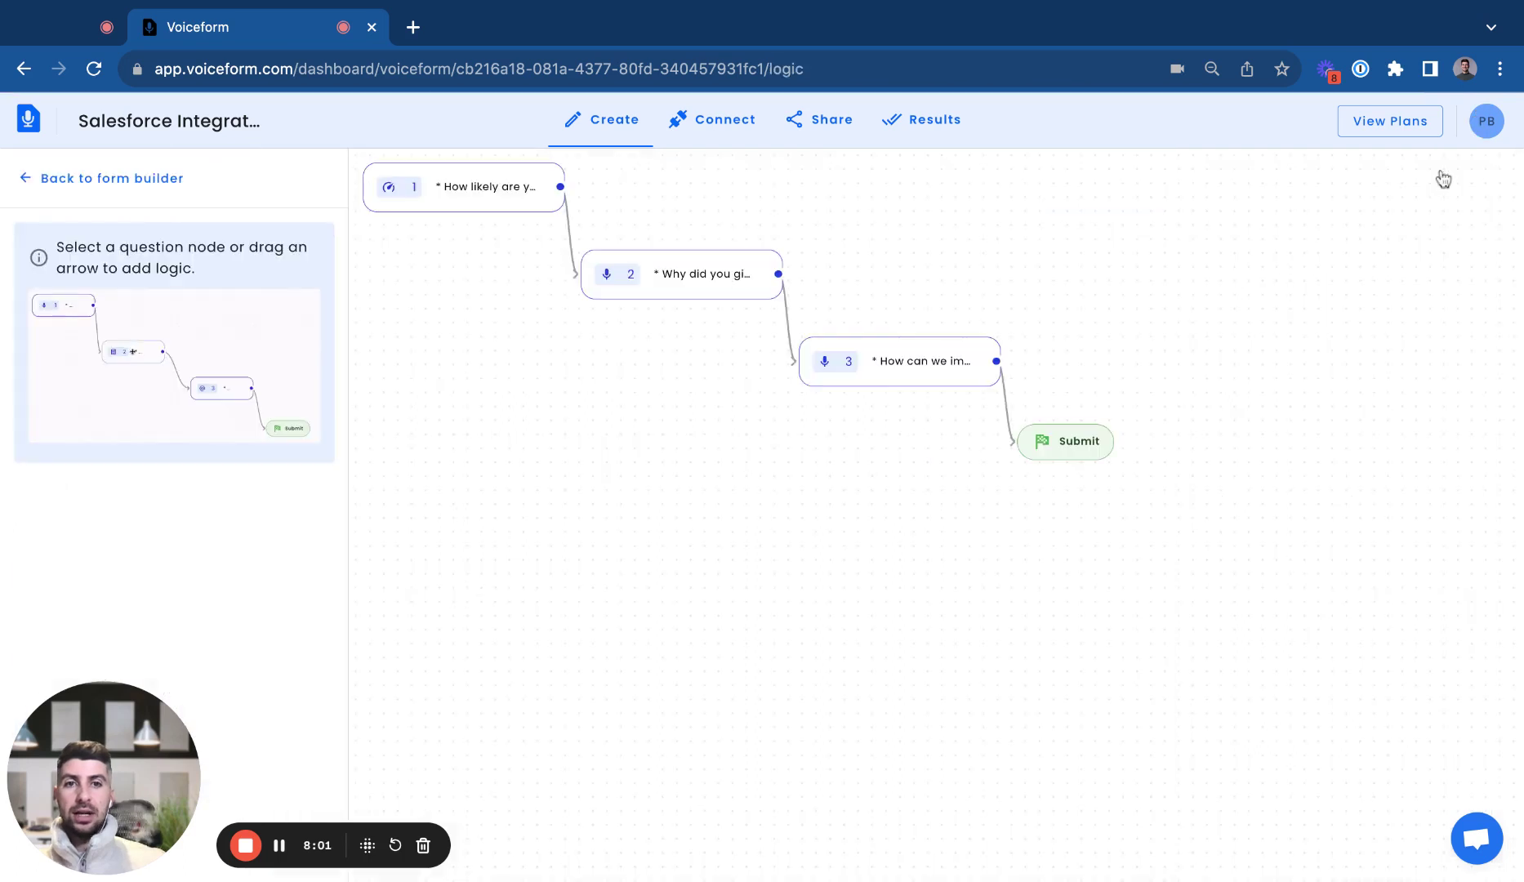
{"action": "left_click_drag", "start_coordinate": [483, 370], "coordinate": [537, 436]}
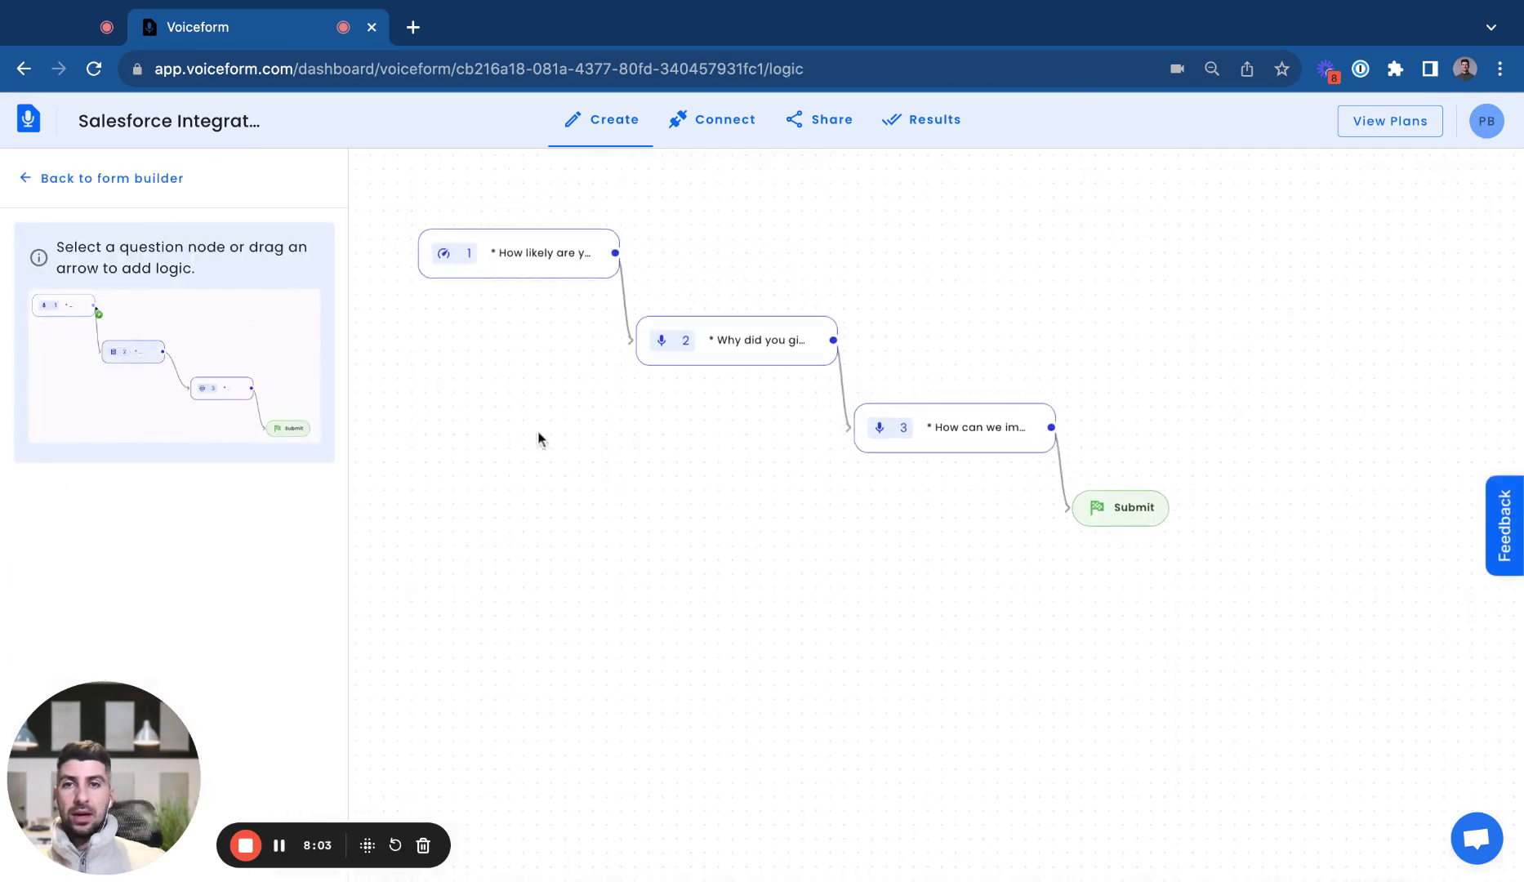
{"action": "left_click", "coordinate": [527, 251]}
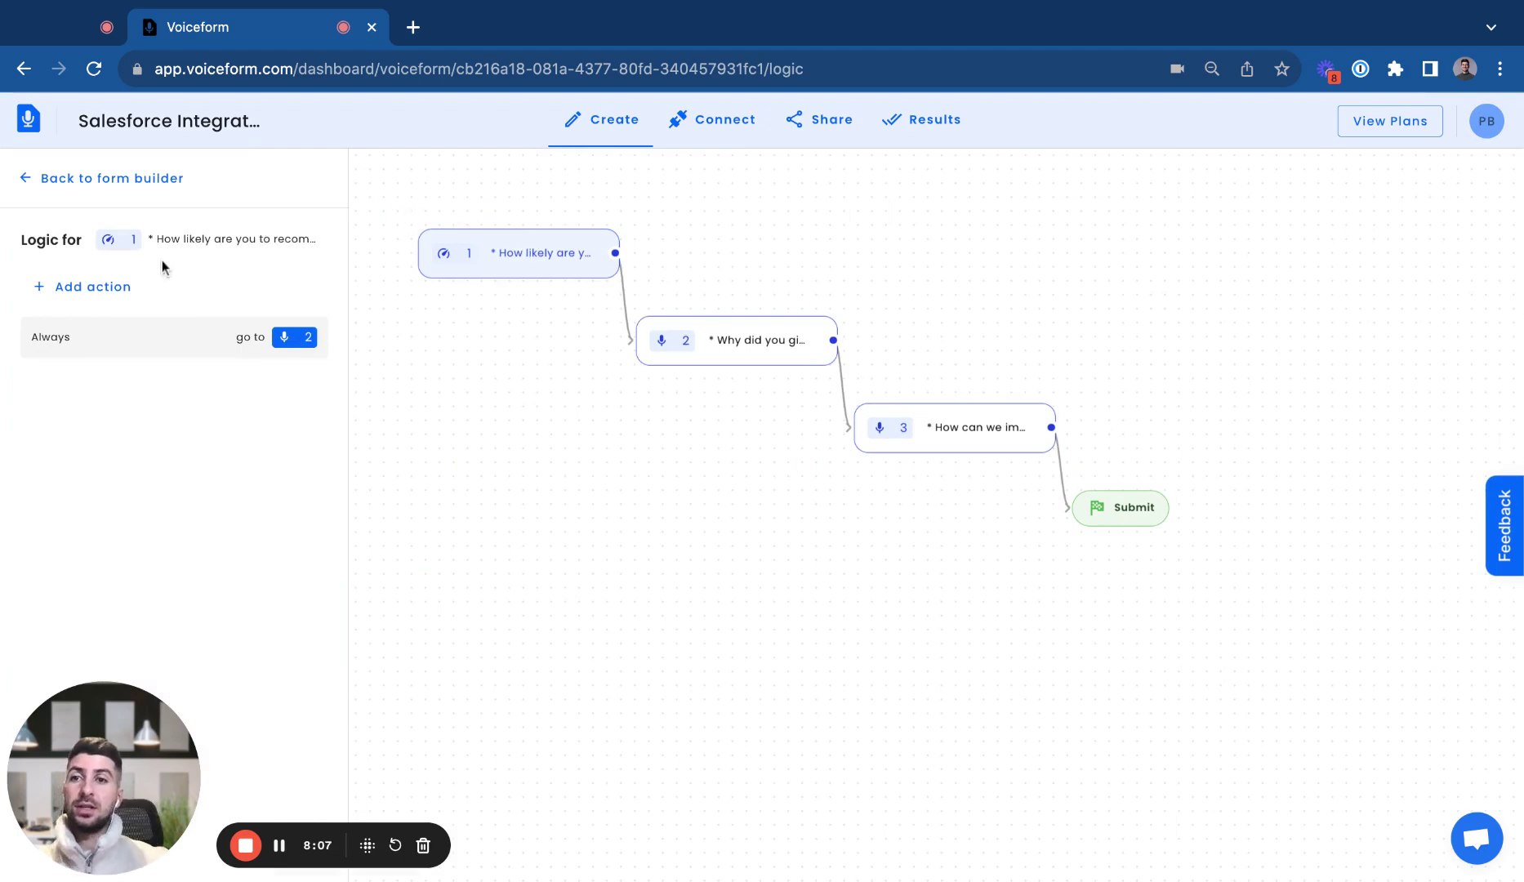
{"action": "left_click", "coordinate": [114, 288]}
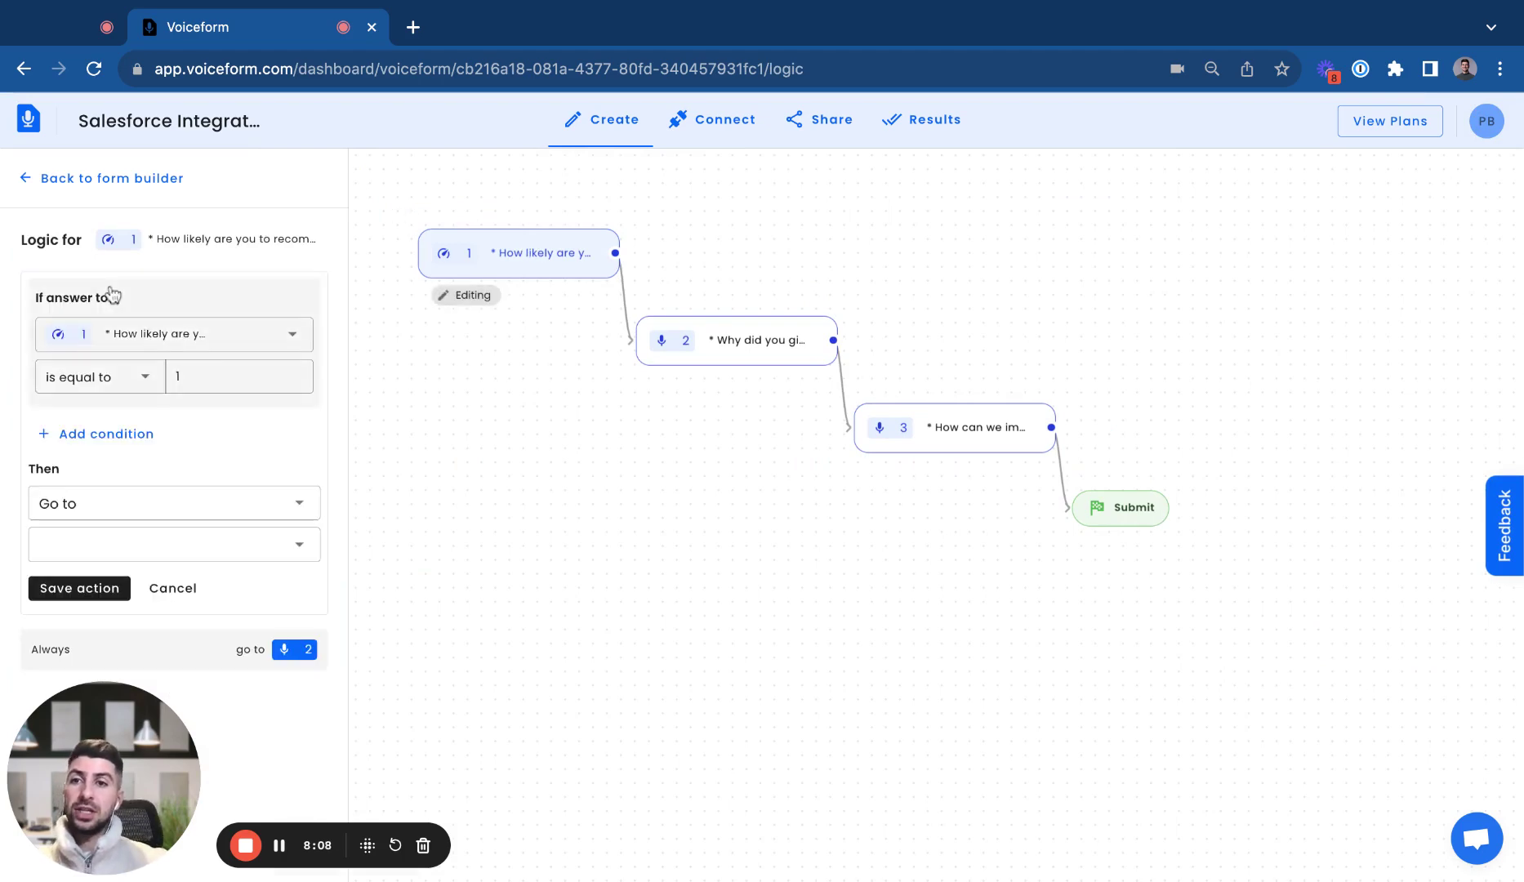
{"action": "left_click", "coordinate": [112, 377]}
{"action": "left_click", "coordinate": [116, 516]}
{"action": "left_click", "coordinate": [211, 375]}
{"action": "type", "text": "5"}
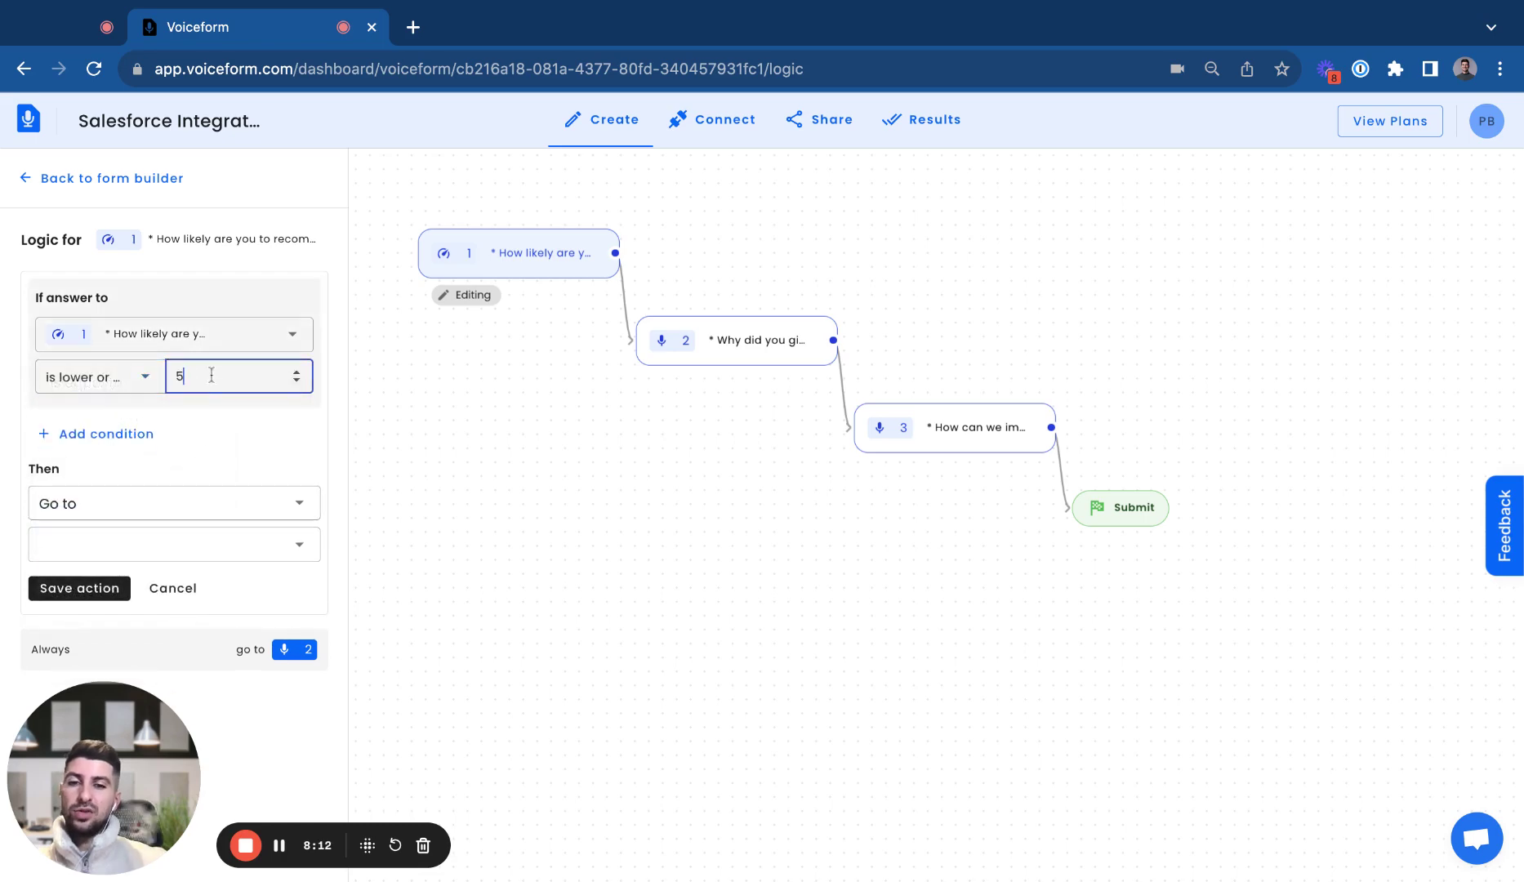
{"action": "left_click", "coordinate": [140, 542]}
{"action": "left_click", "coordinate": [122, 623]}
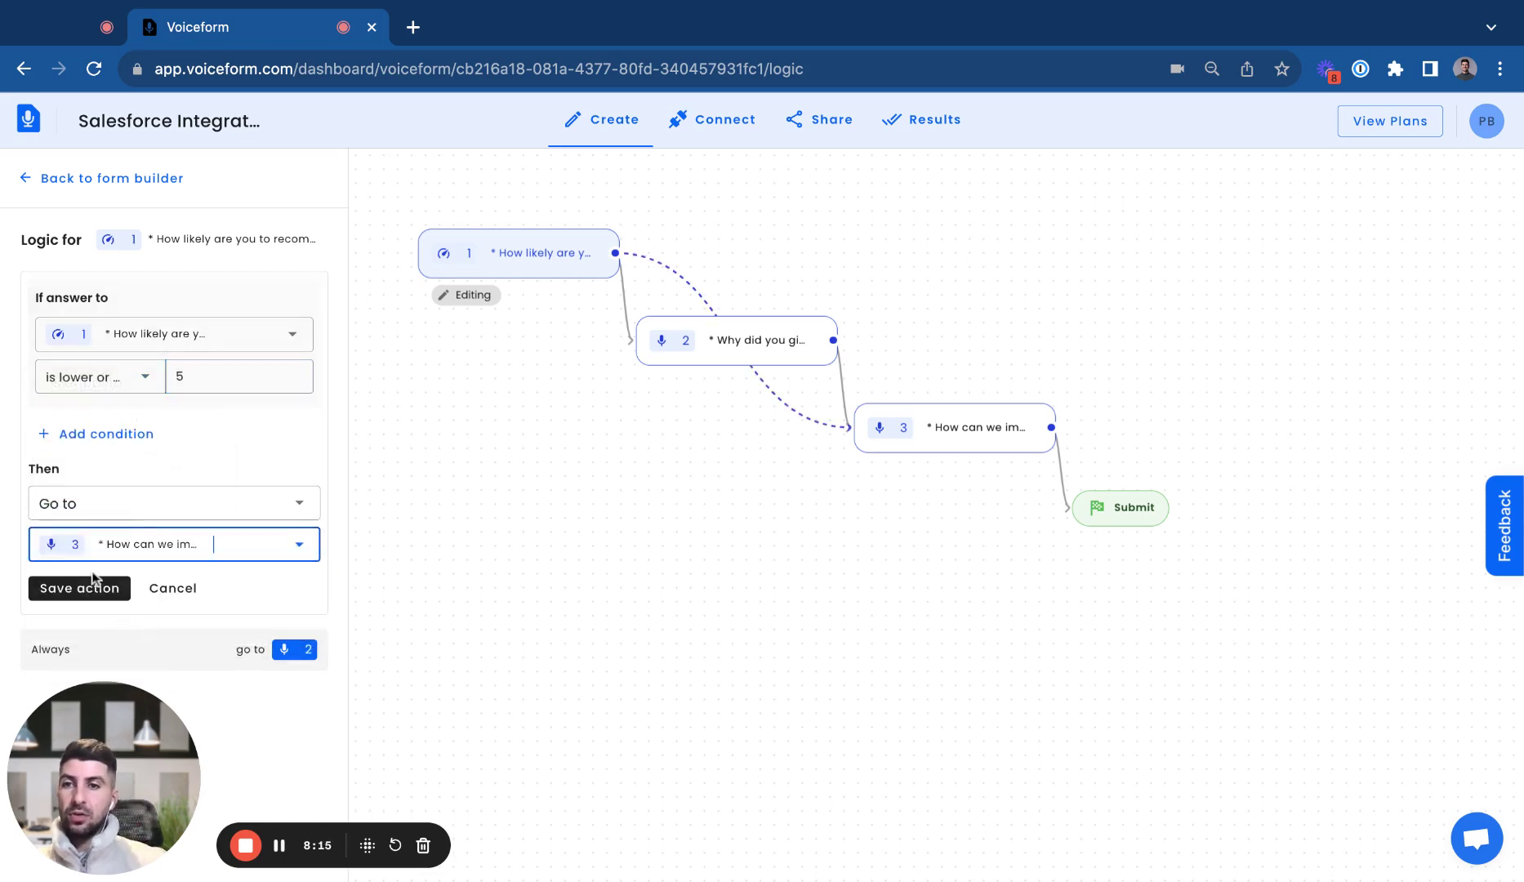
{"action": "left_click", "coordinate": [90, 586]}
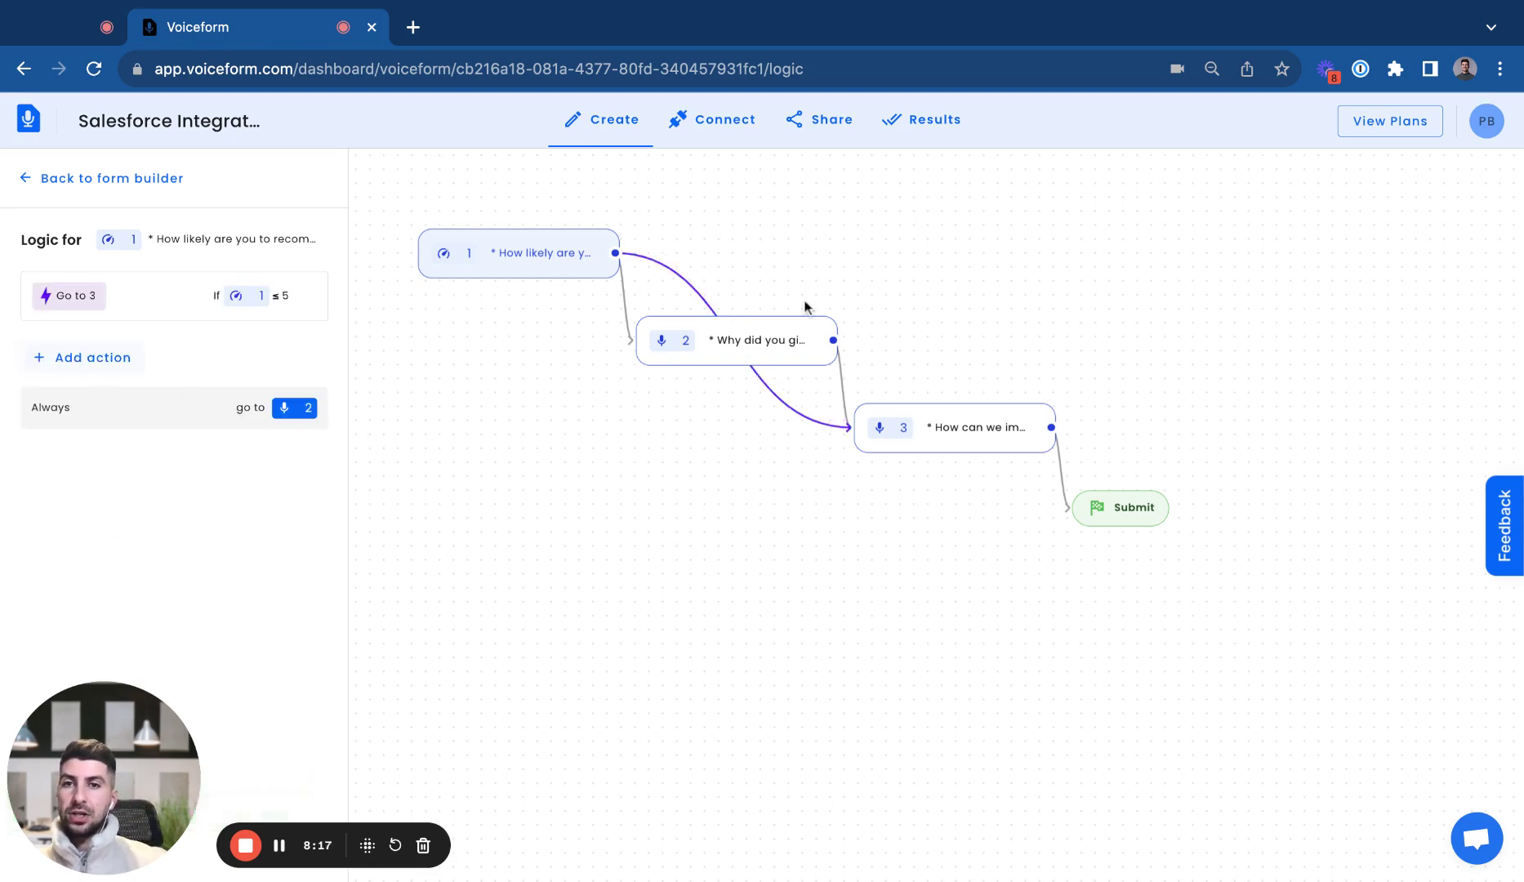
Add a logic rule making question 2 submit the survey
{"action": "left_click", "coordinate": [708, 337]}
{"action": "left_click", "coordinate": [69, 286]}
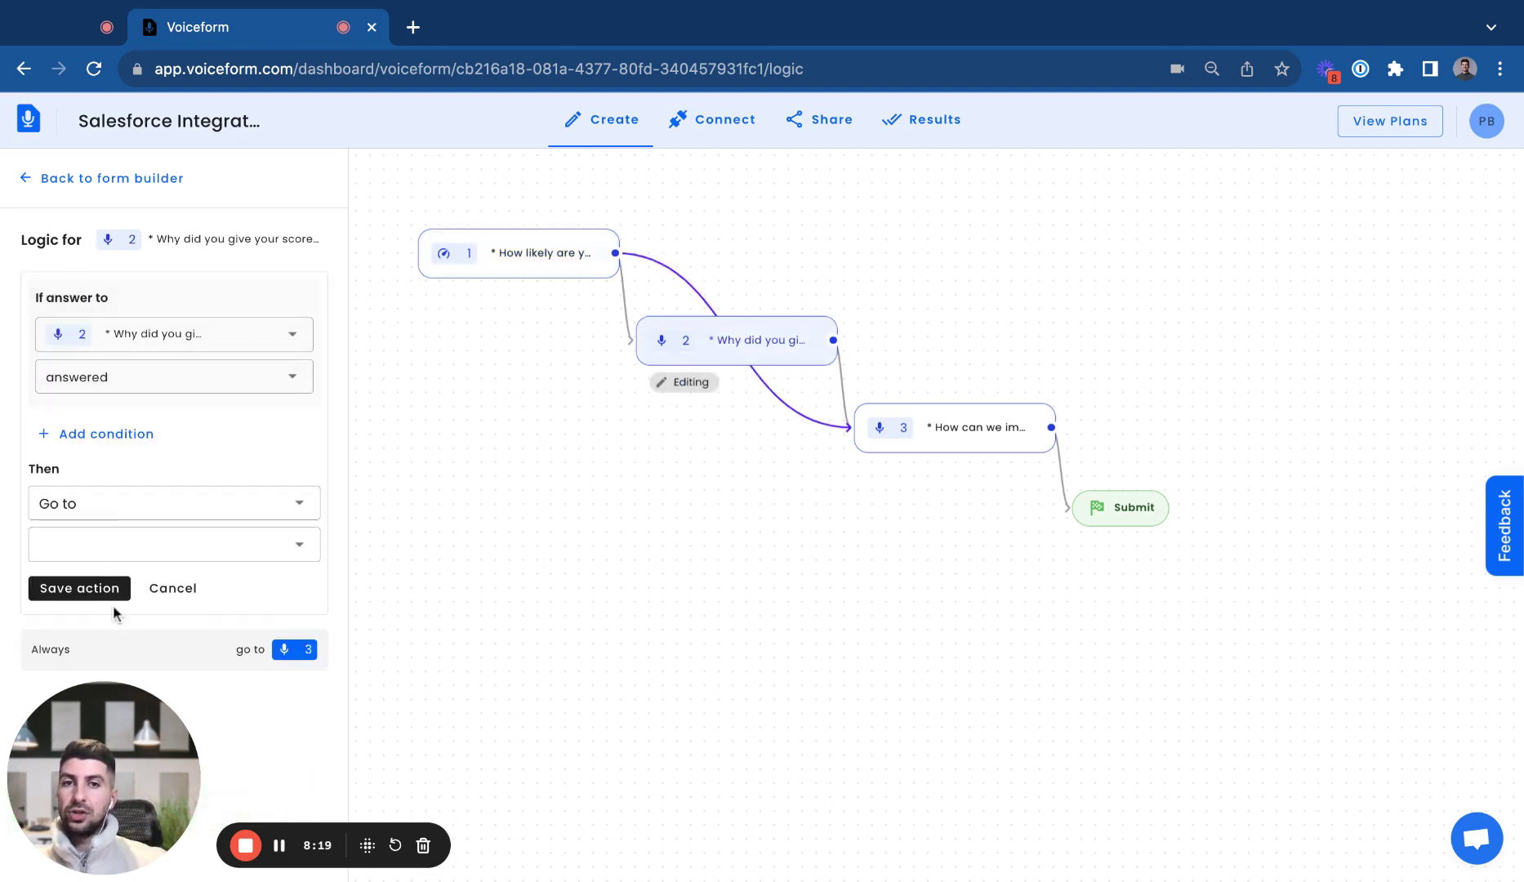
{"action": "left_click", "coordinate": [101, 541]}
{"action": "left_click", "coordinate": [125, 472]}
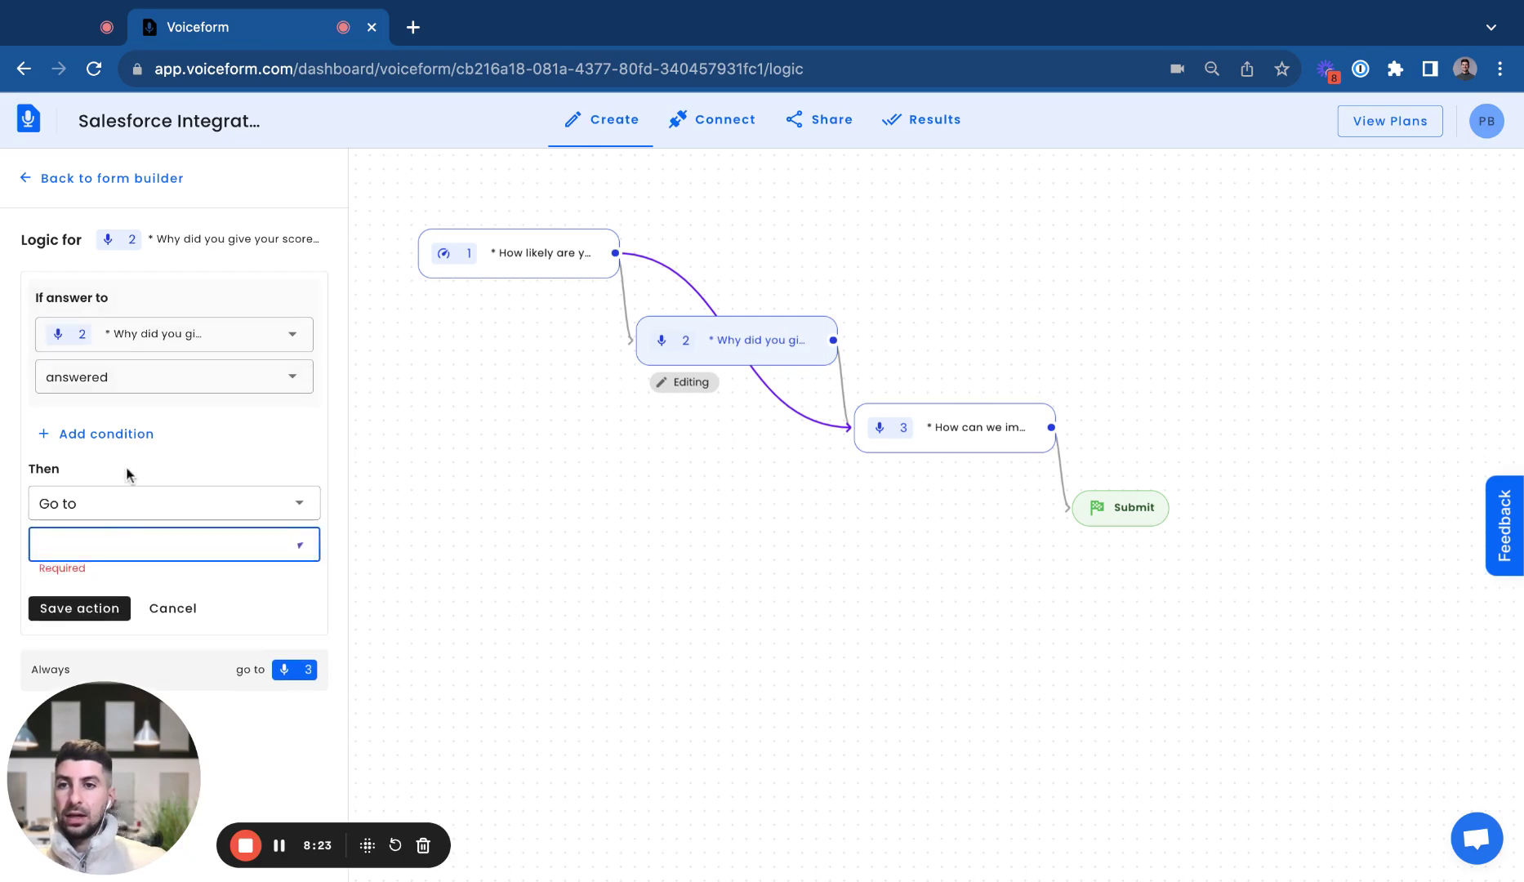
{"action": "left_click", "coordinate": [126, 514]}
{"action": "left_click", "coordinate": [116, 553]}
{"action": "left_click", "coordinate": [88, 548]}
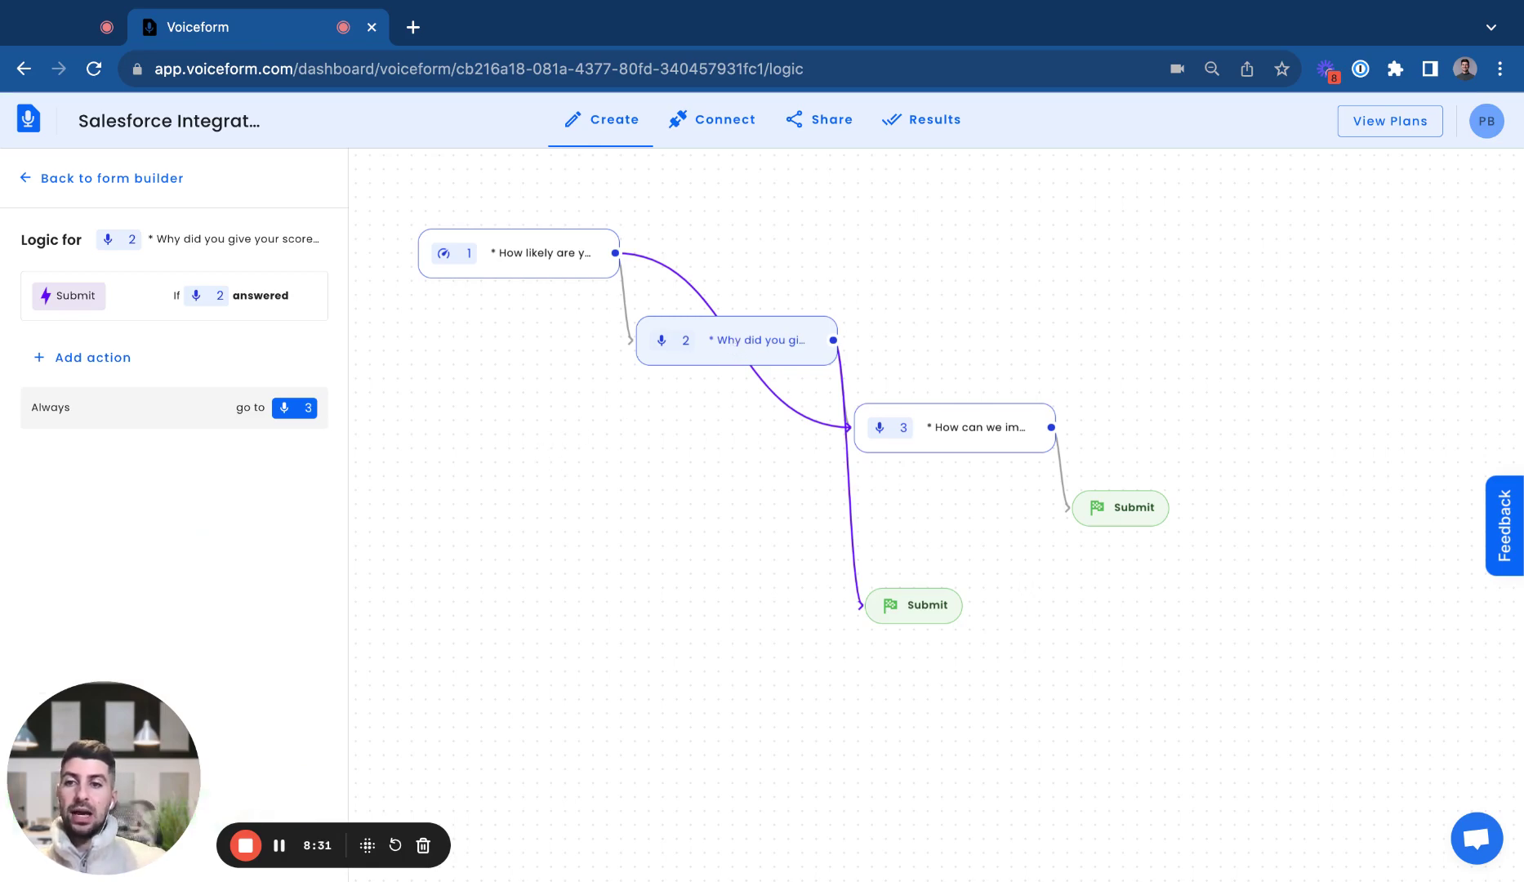
Leave the logic view and open the Connect integrations page listing Zapier pairings
{"action": "left_click", "coordinate": [94, 183]}
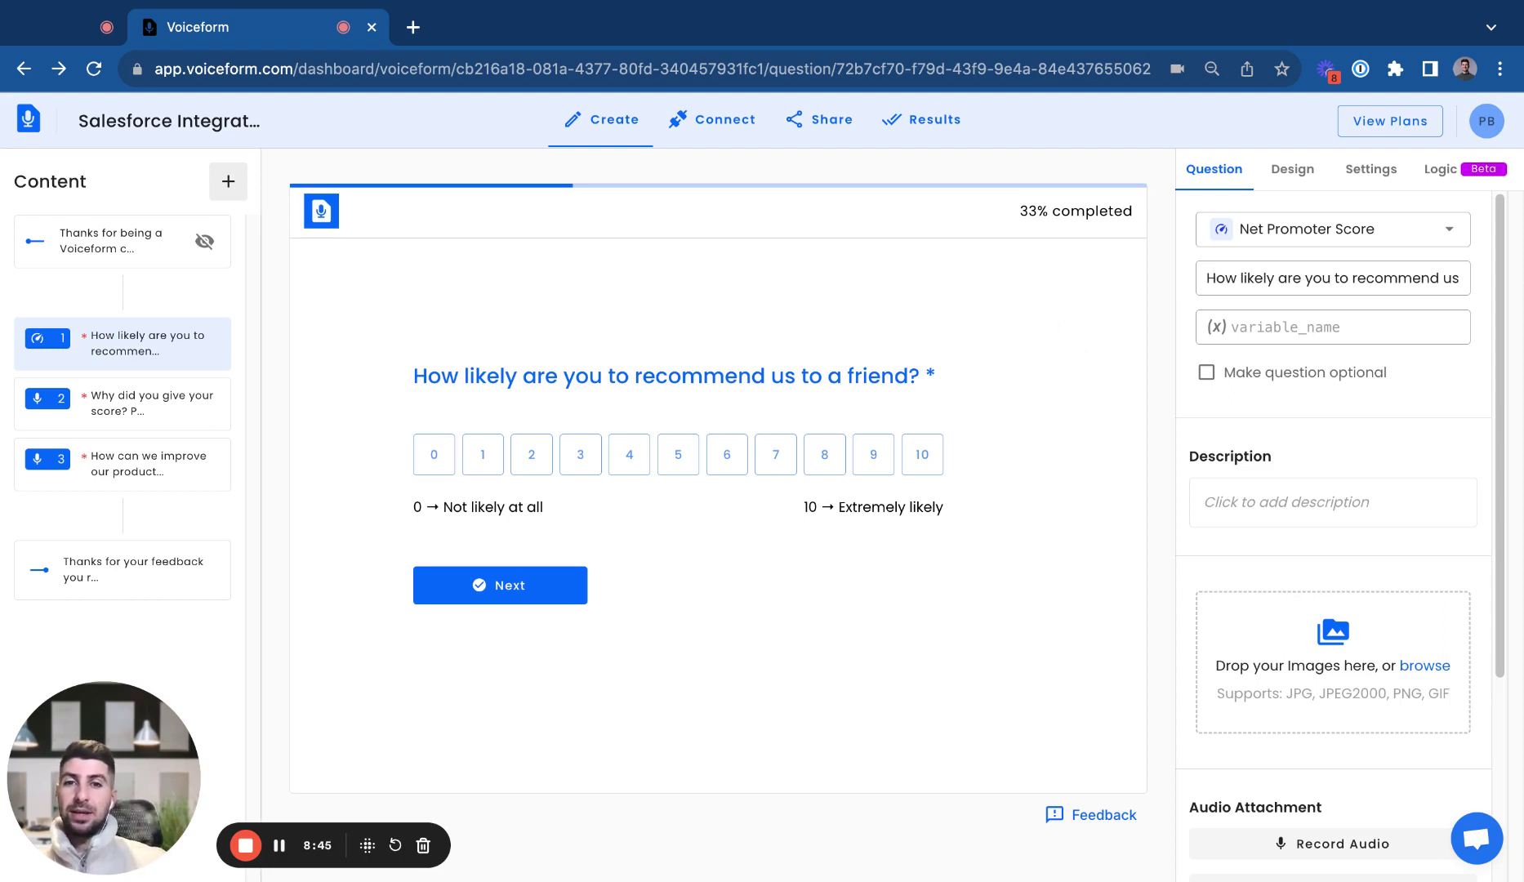
{"action": "left_click", "coordinate": [736, 143]}
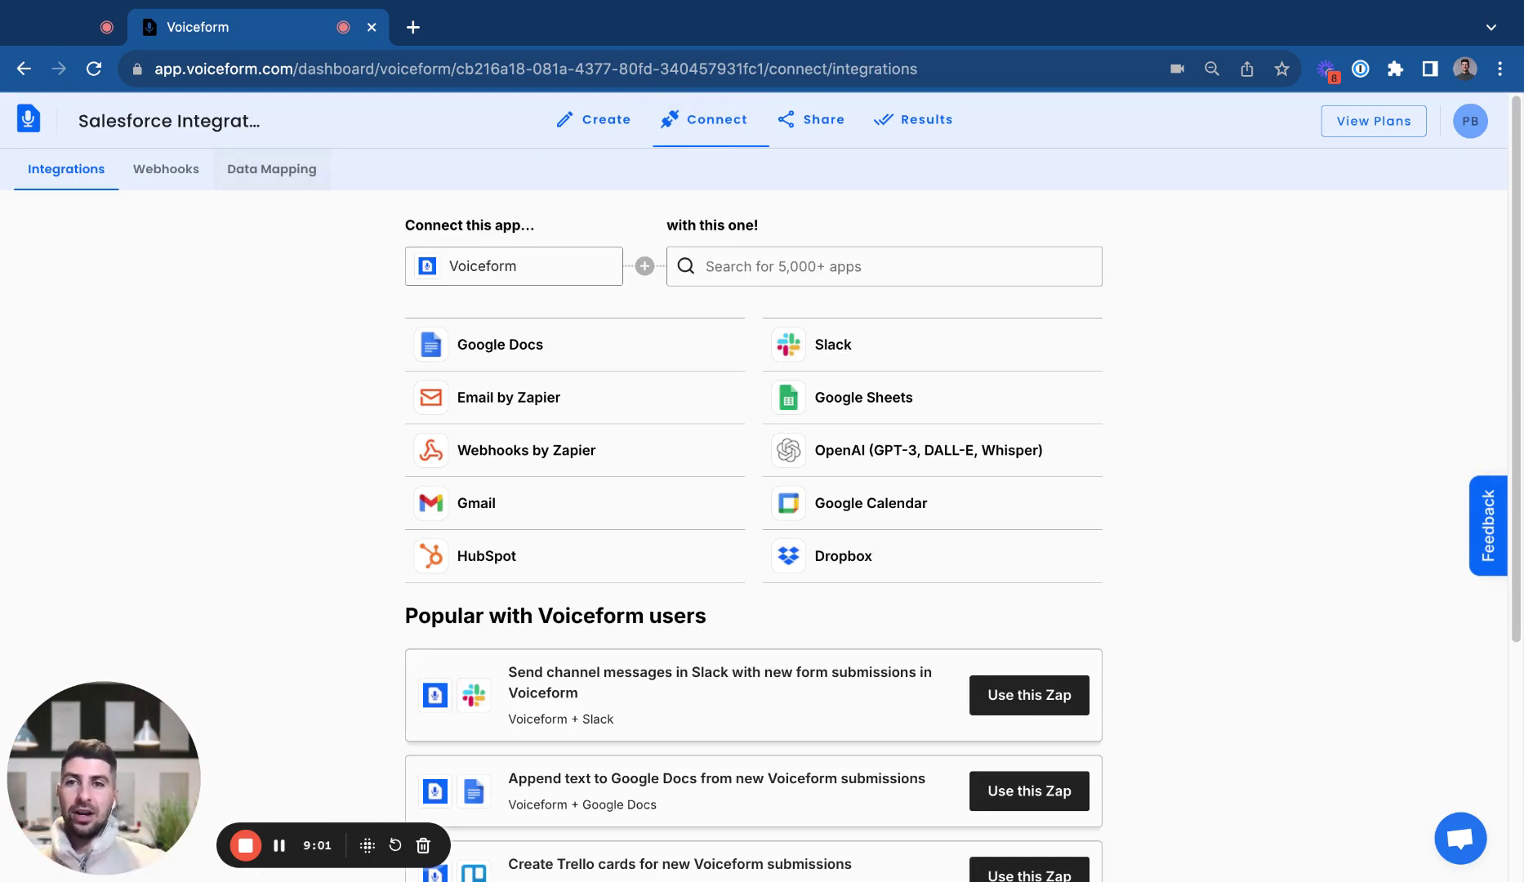
Show the Salesforce Data Mapping section, then move to the survey's Share page
{"action": "left_click", "coordinate": [271, 169]}
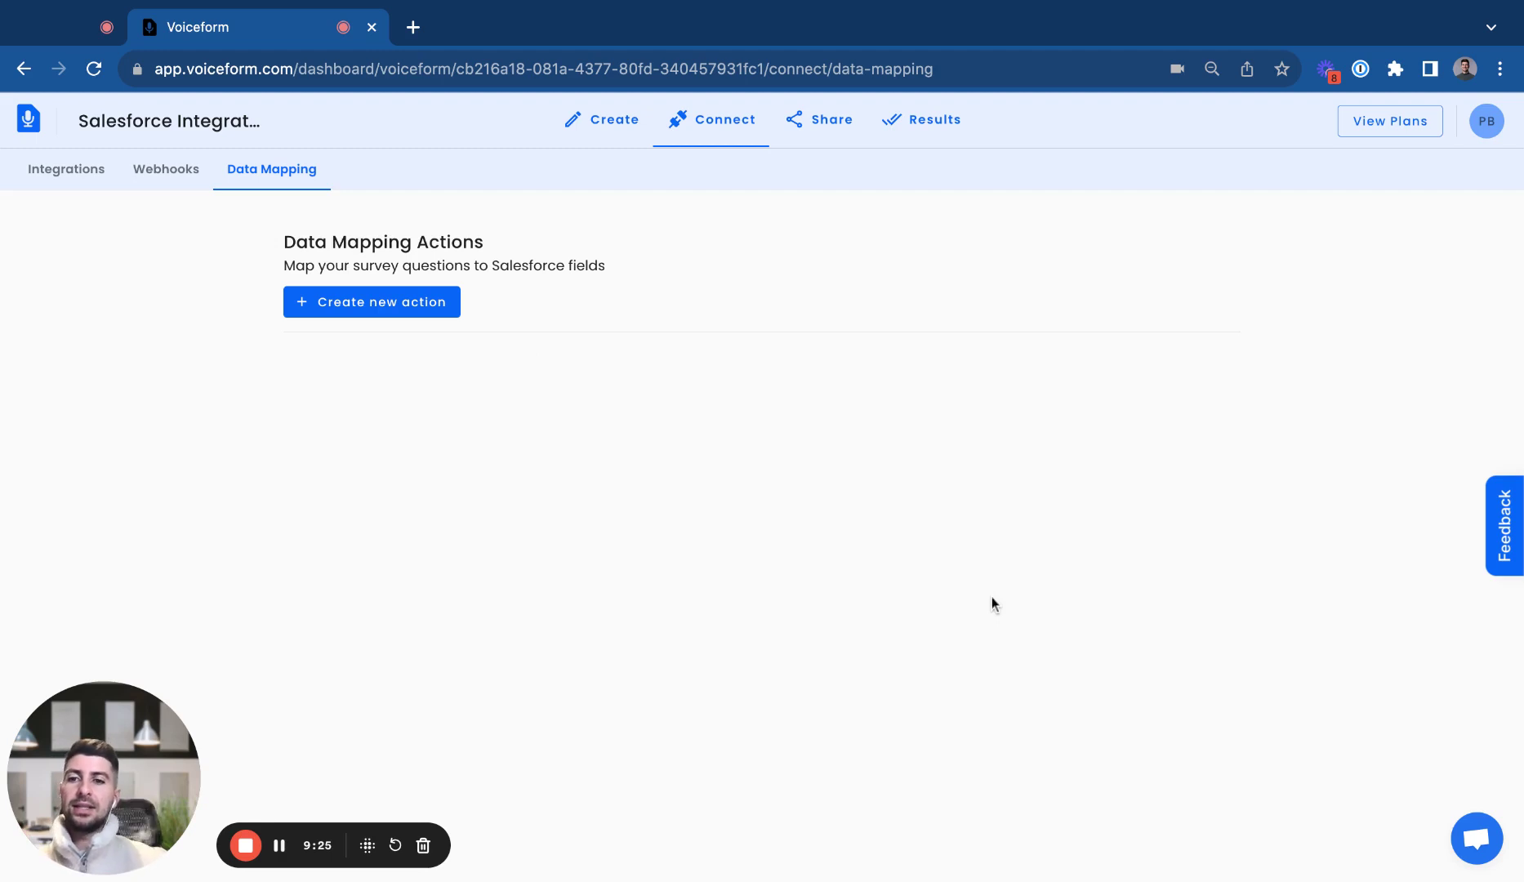
{"action": "left_click", "coordinate": [816, 128]}
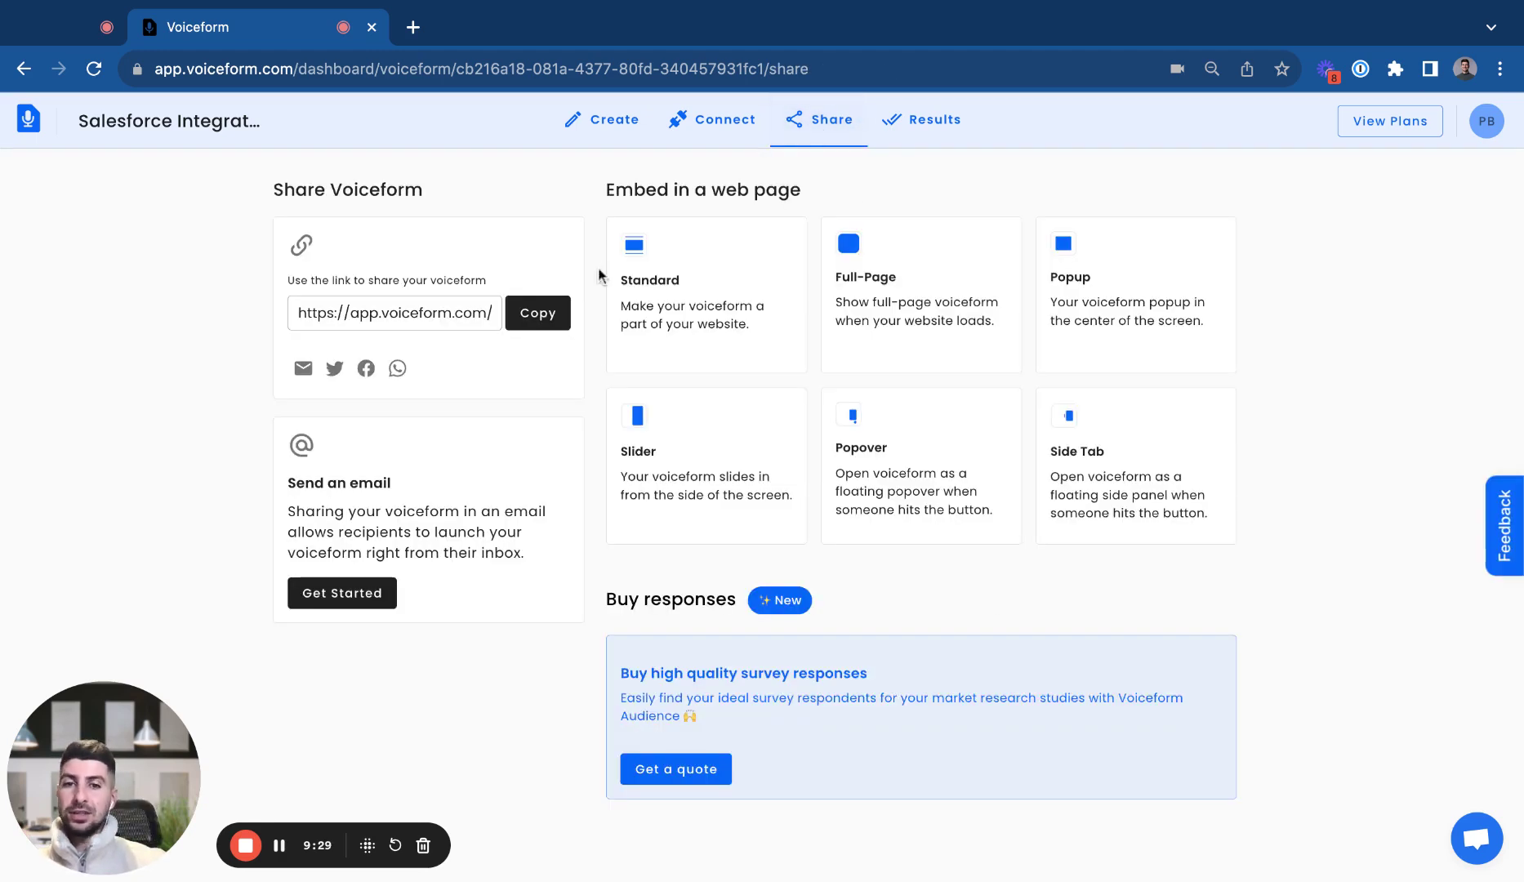
Copy the survey's share link and open it in the browser as a respondent
{"action": "left_click", "coordinate": [554, 313]}
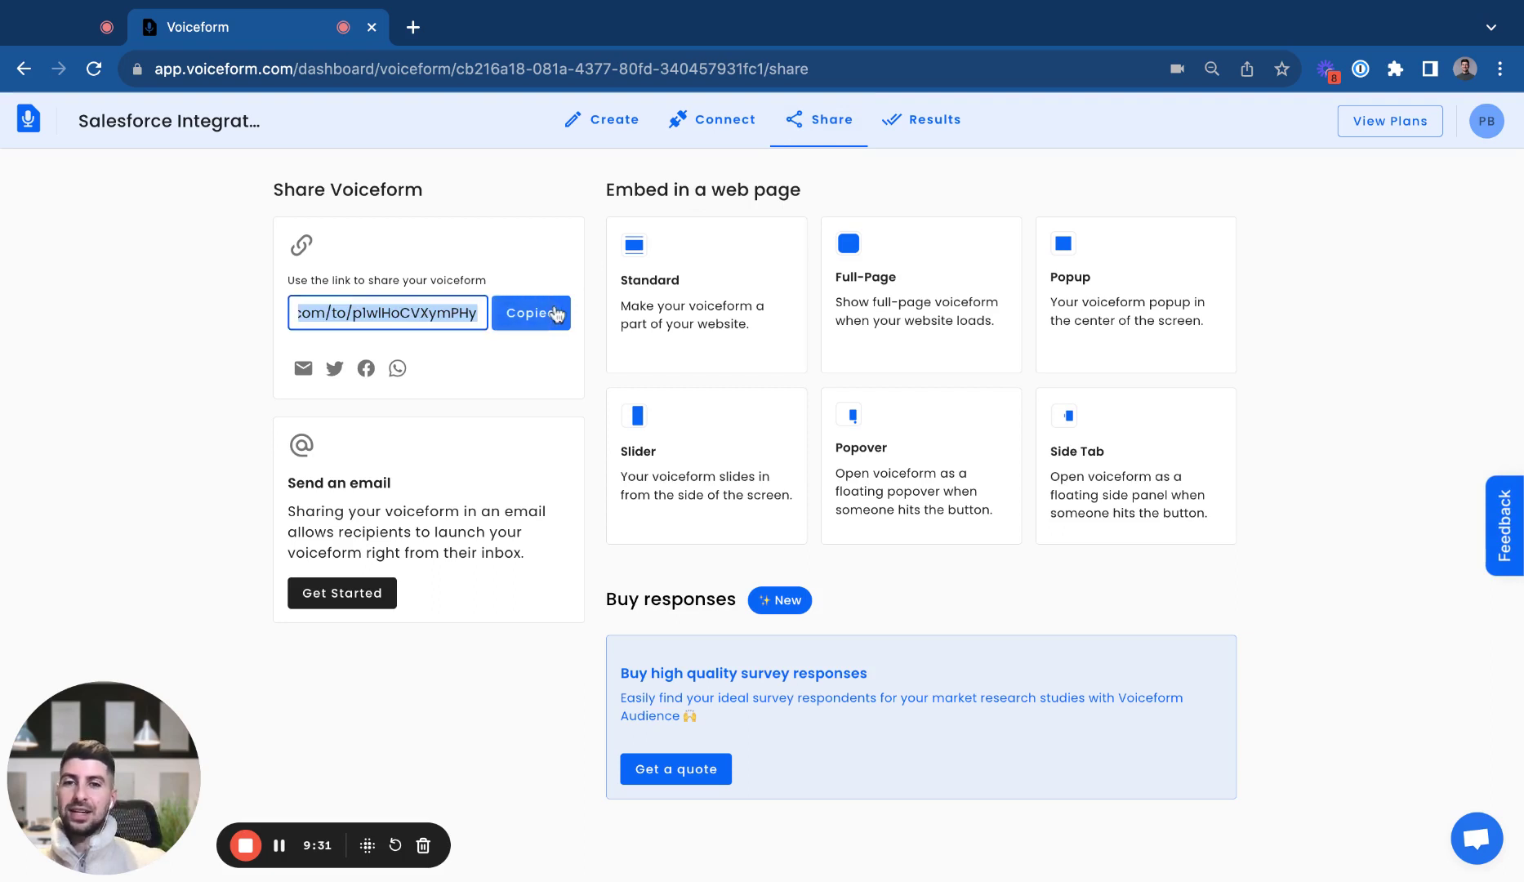
{"action": "left_click", "coordinate": [459, 72]}
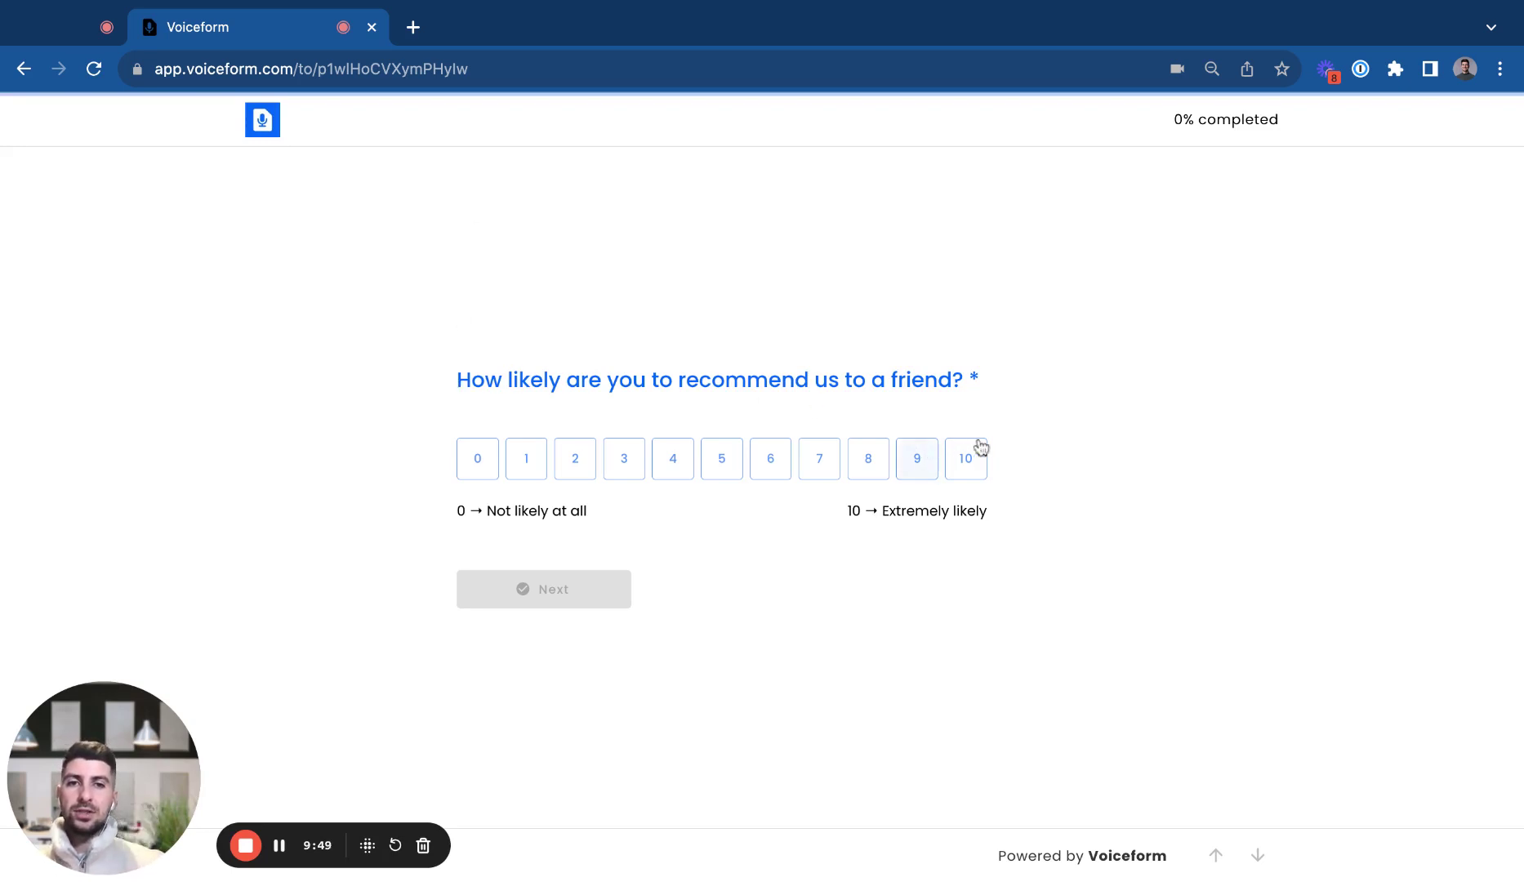
Rate the likelihood to recommend as 10 and record a spoken reason
{"action": "left_click", "coordinate": [961, 470]}
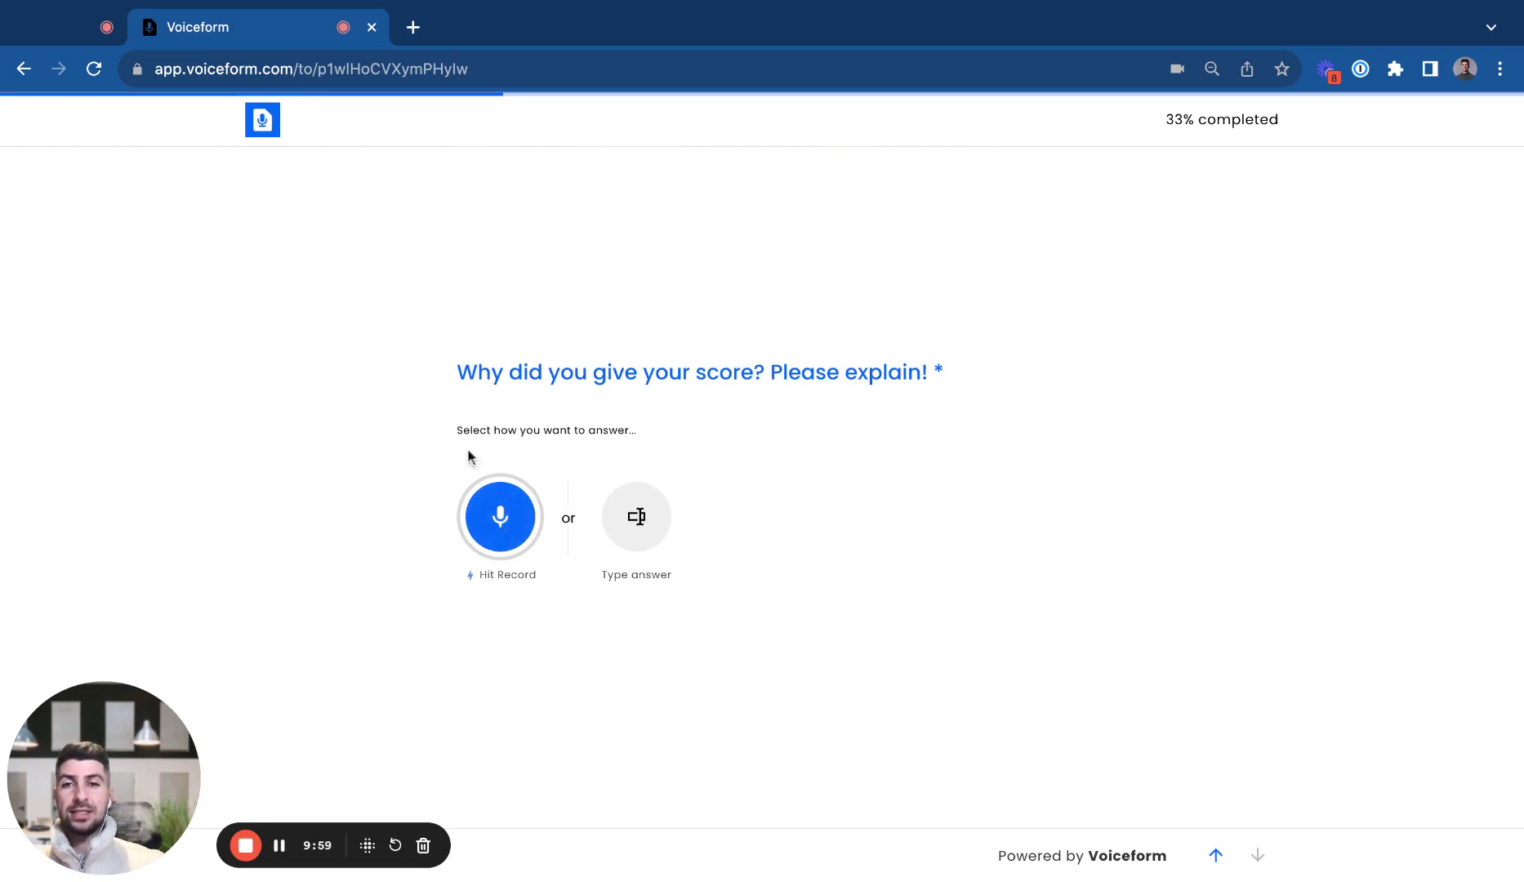
{"action": "left_click", "coordinate": [492, 521]}
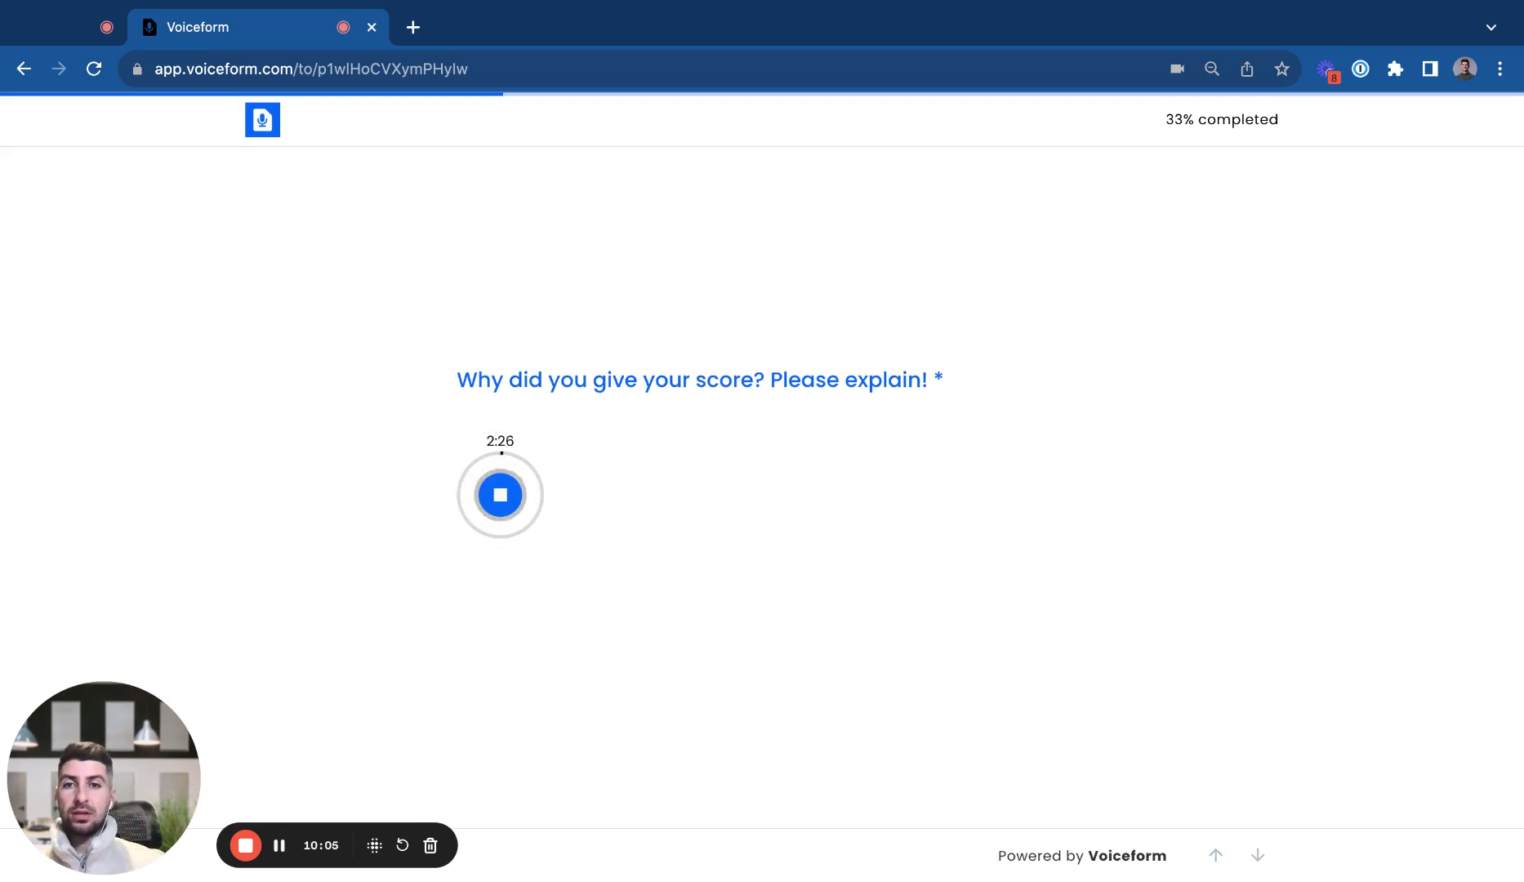
{"action": "left_click", "coordinate": [499, 495]}
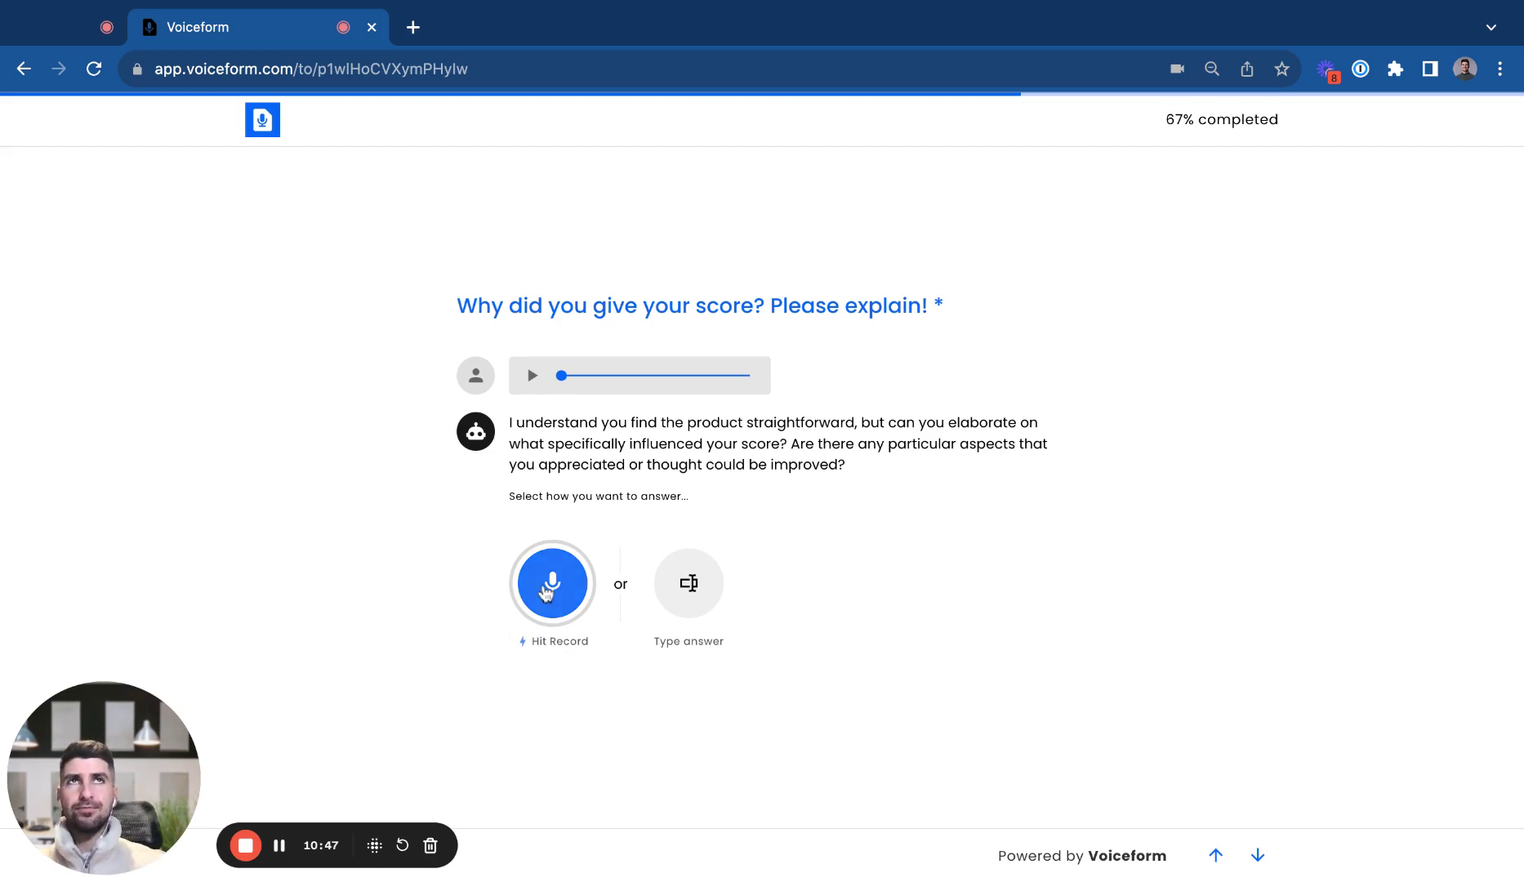
Record a spoken reply to the AI follow-up question and finish the survey
{"action": "left_click", "coordinate": [547, 595]}
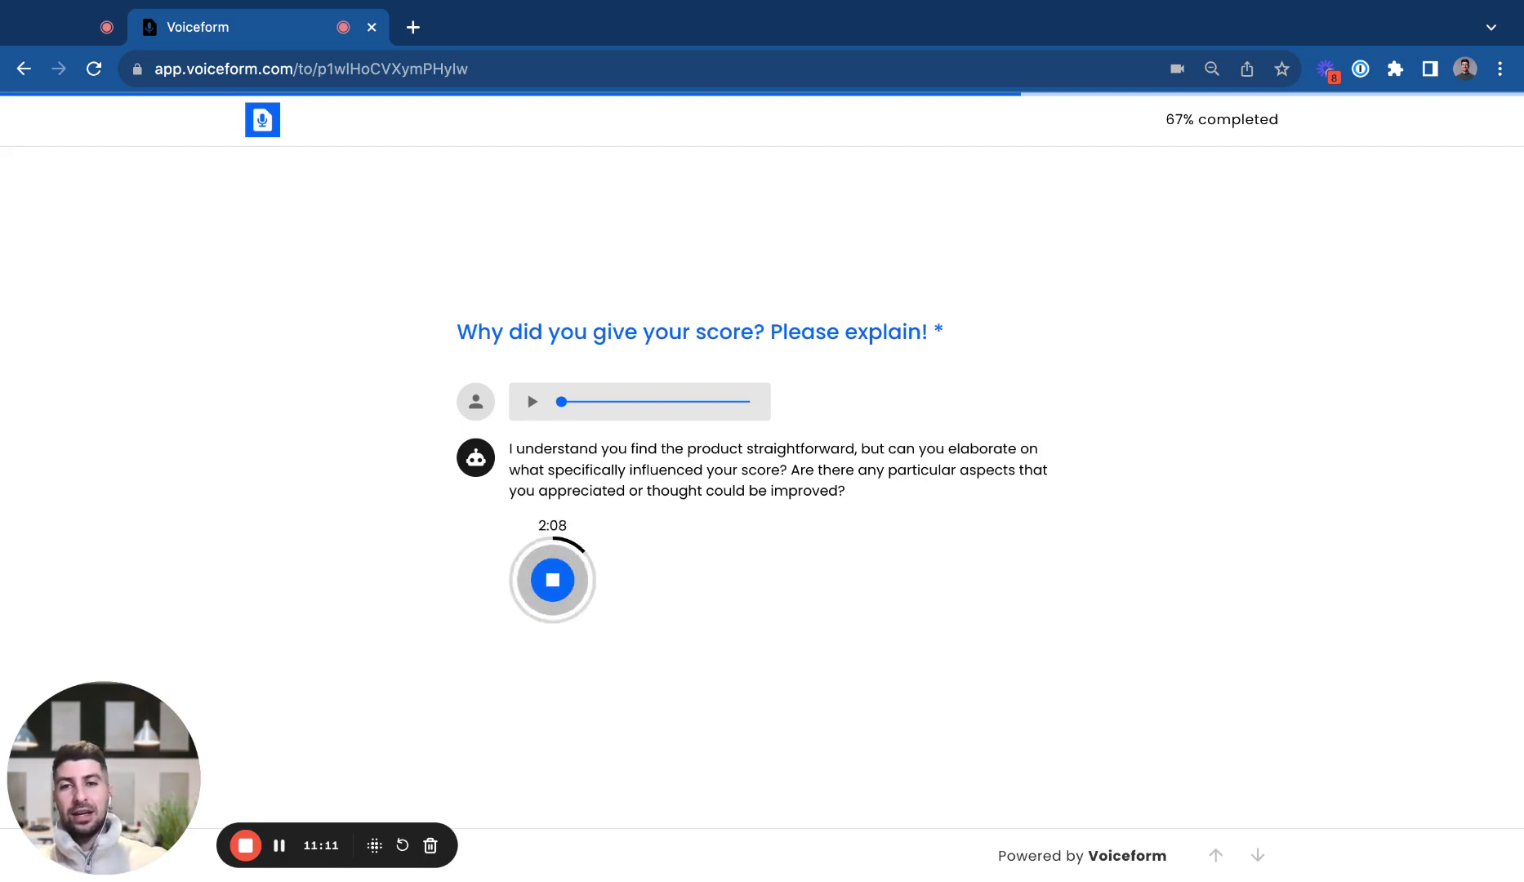
{"action": "left_click", "coordinate": [554, 581]}
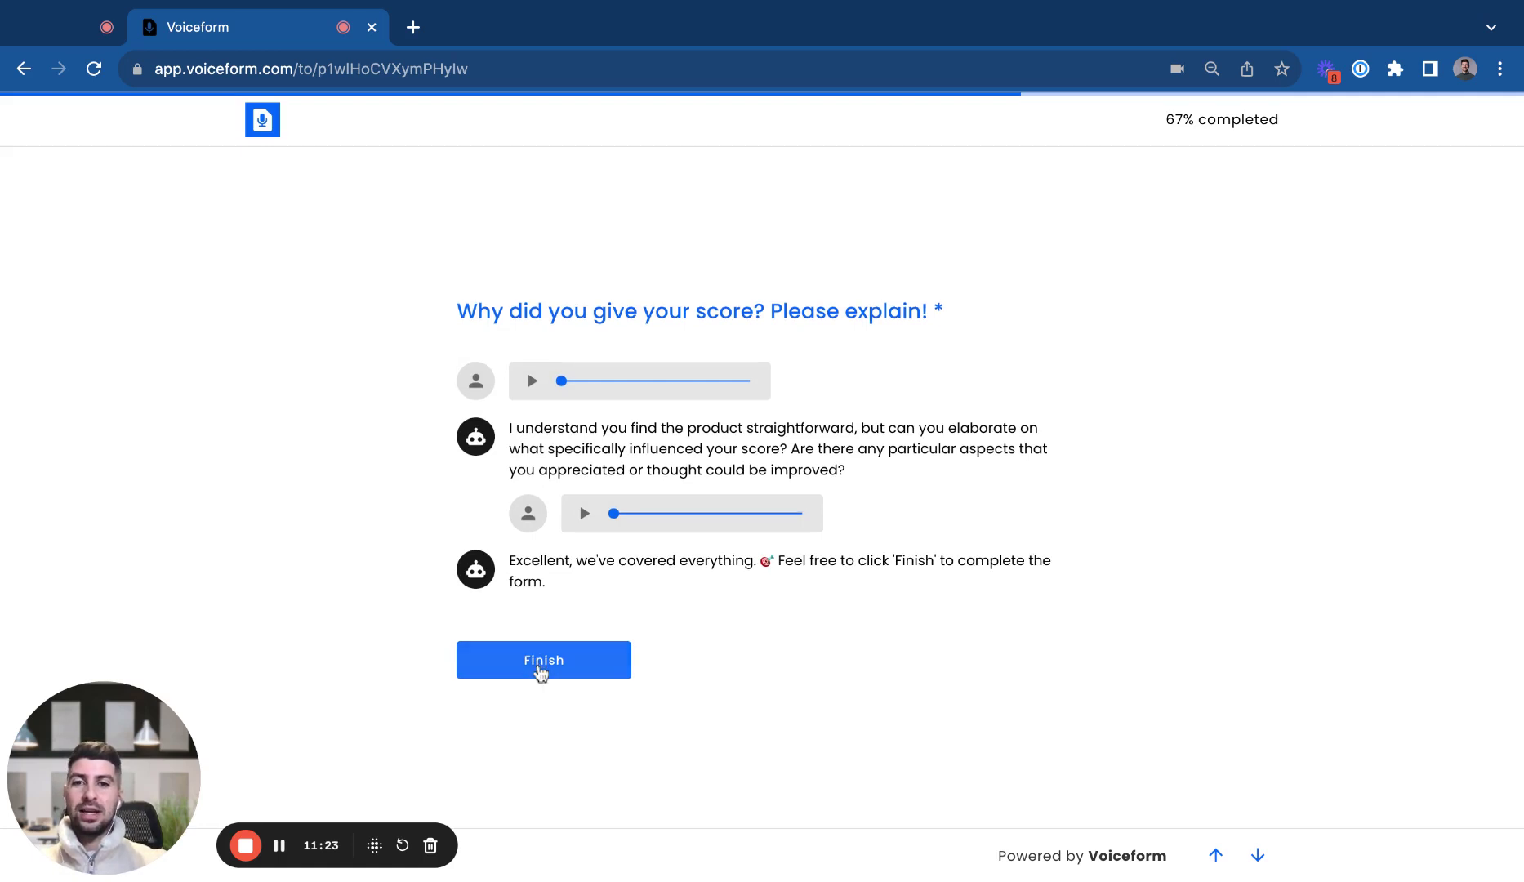
{"action": "left_click", "coordinate": [539, 667]}
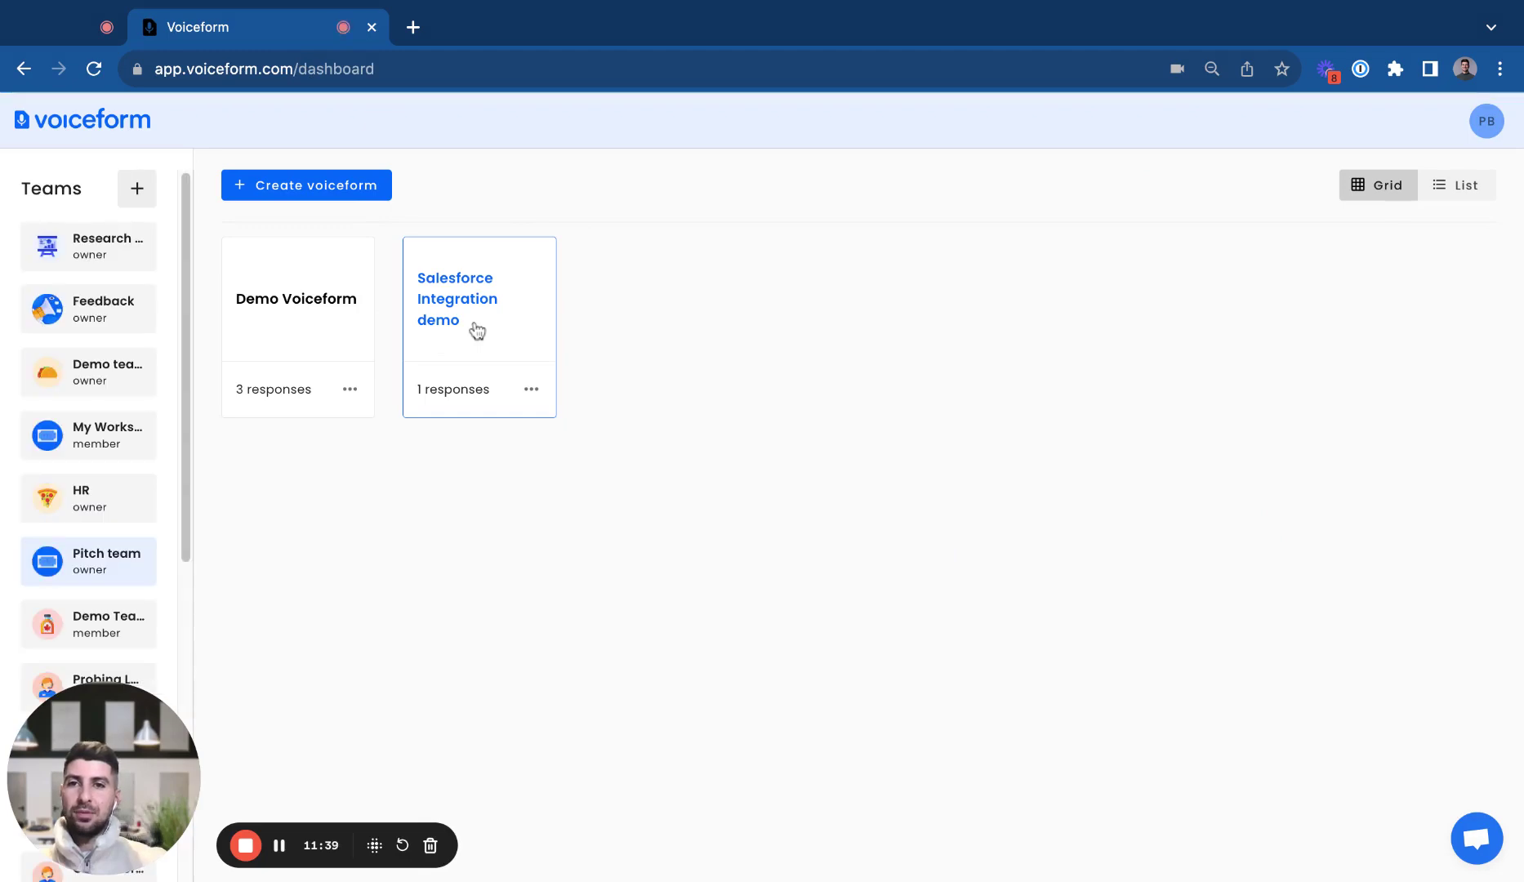
Open the Salesforce Integration demo survey's Share page and copy its link
{"action": "left_click", "coordinate": [477, 330]}
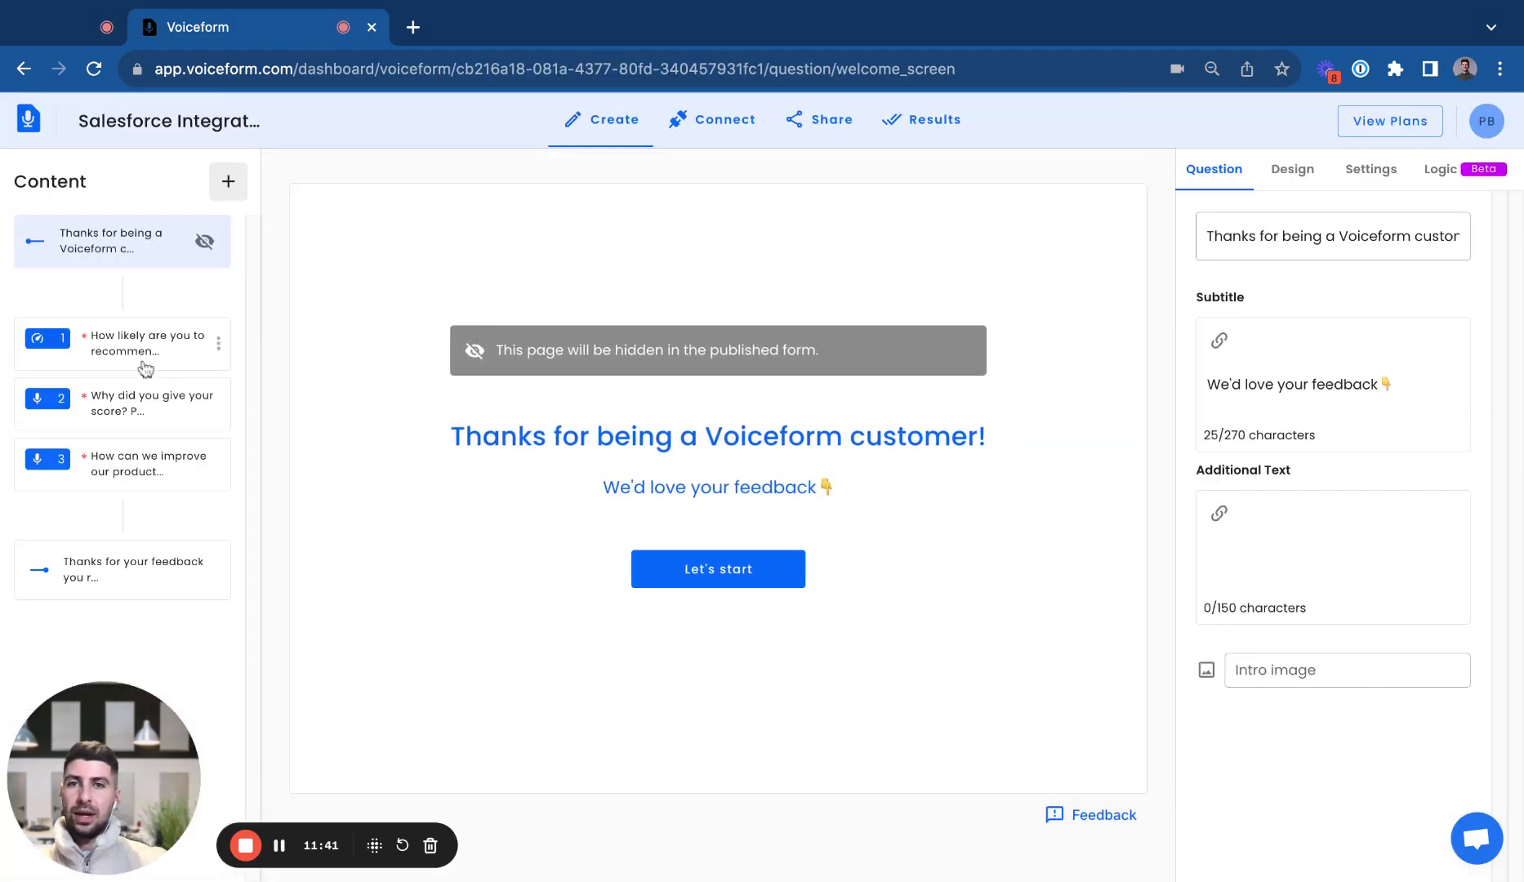
{"action": "left_click", "coordinate": [821, 129]}
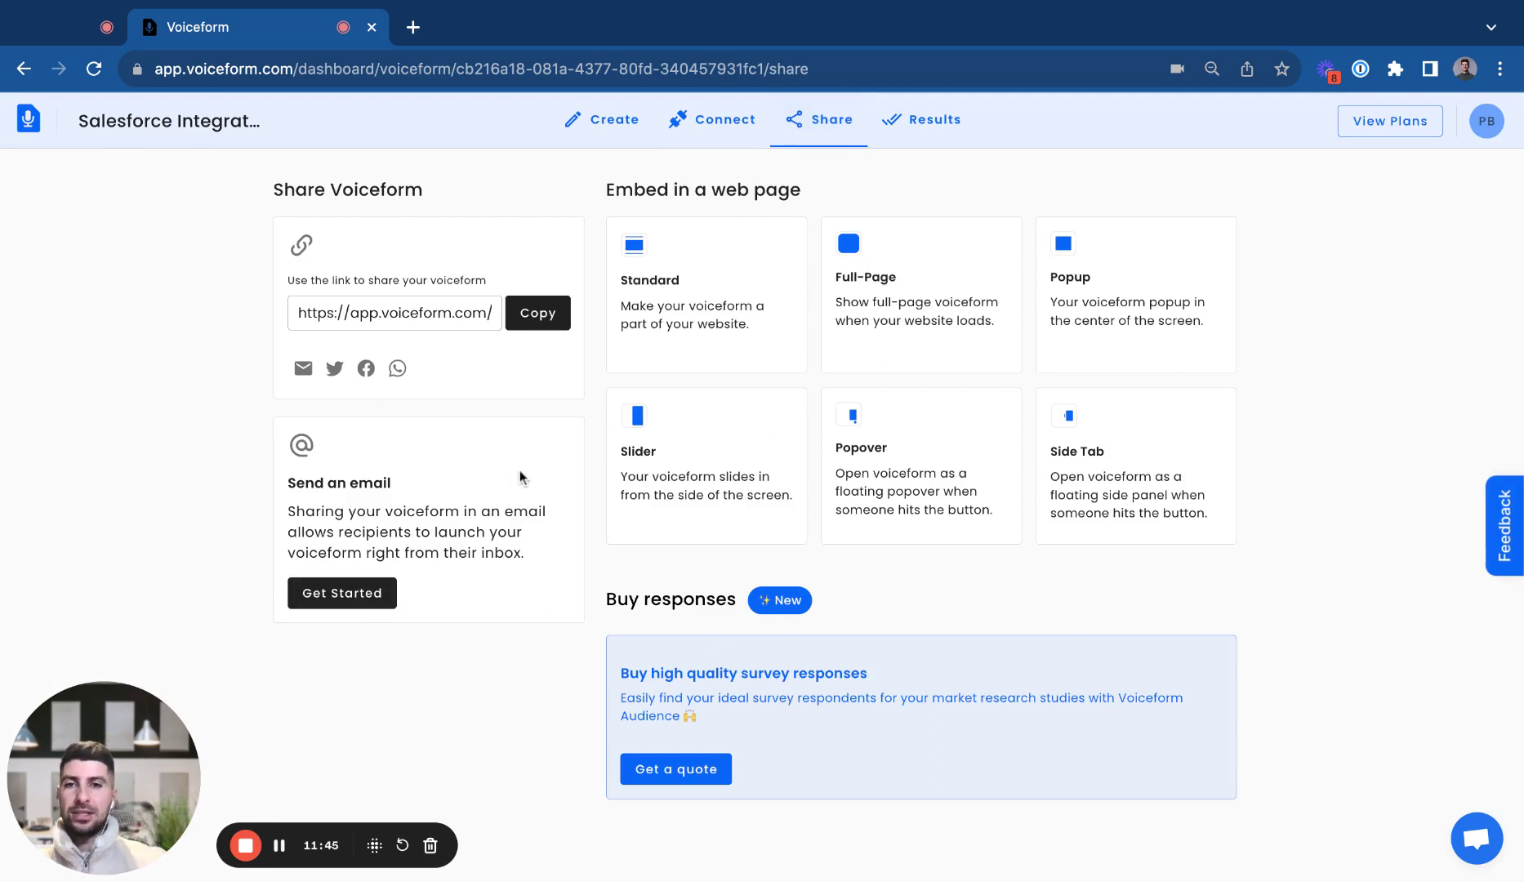
{"action": "left_click", "coordinate": [521, 319]}
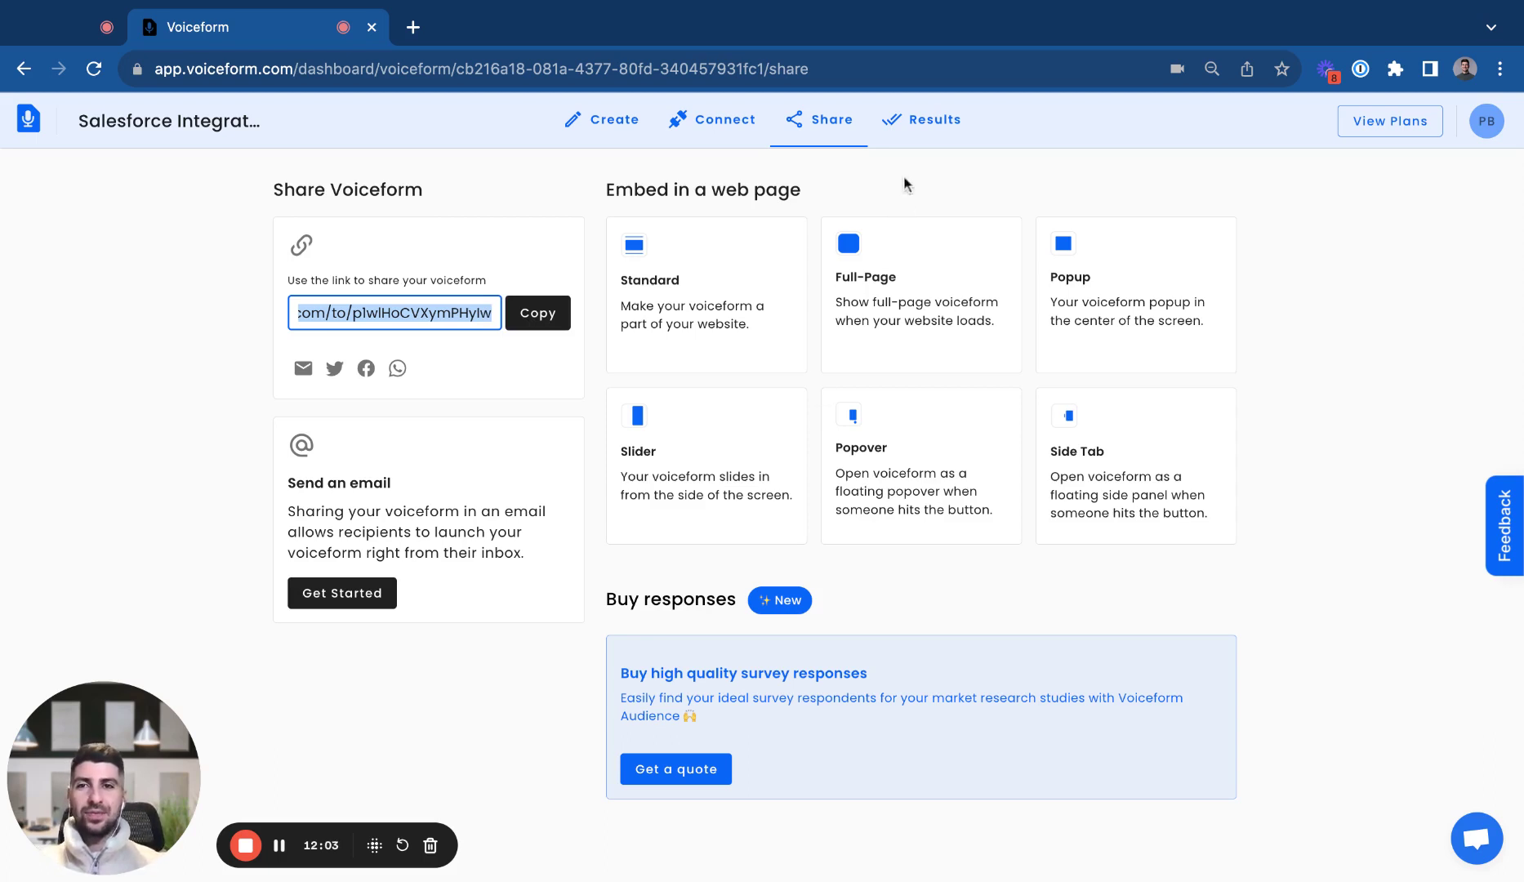
Open the Results Insights page and scroll through its submission and completion charts
{"action": "left_click", "coordinate": [928, 142]}
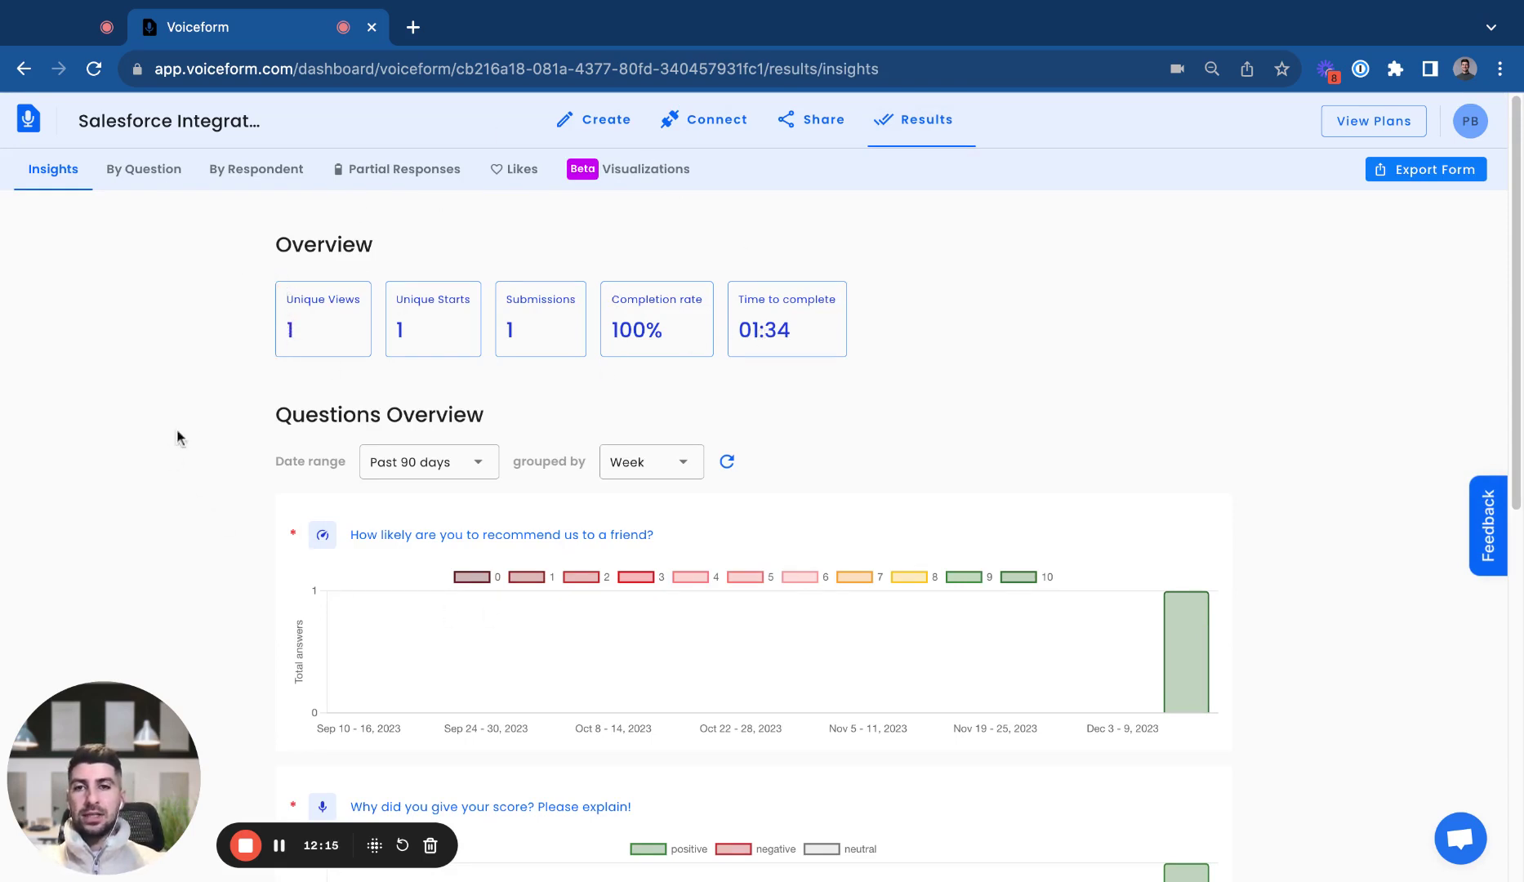
{"action": "scroll", "coordinate": [177, 433], "scroll_direction": "down", "scroll_amount": 3}
{"action": "scroll", "coordinate": [176, 433], "scroll_direction": "down", "scroll_amount": 5}
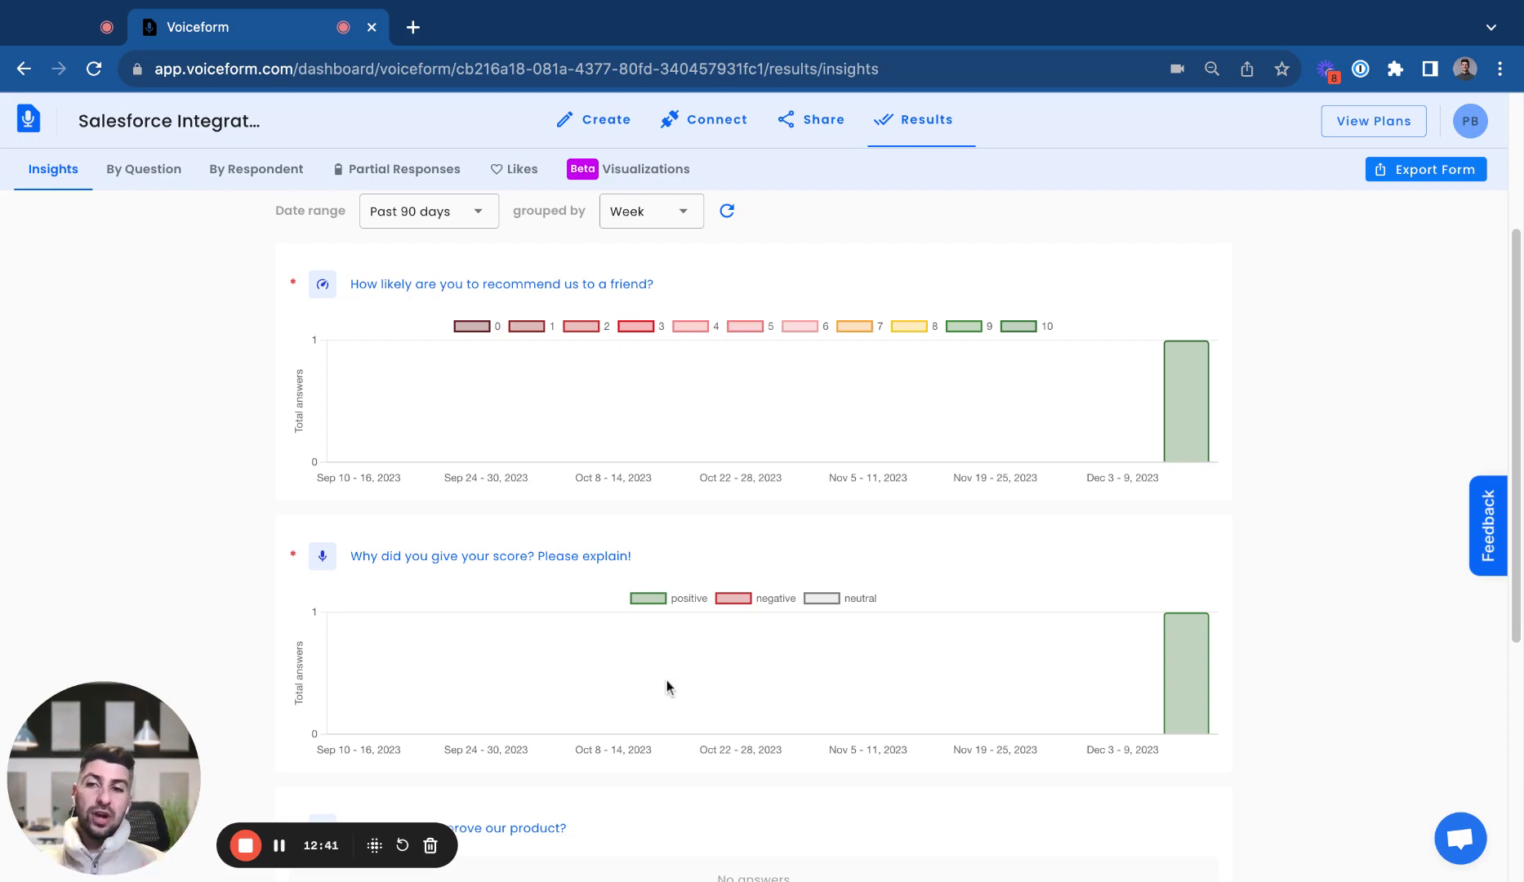
{"action": "scroll", "coordinate": [611, 557], "scroll_direction": "up", "scroll_amount": 3}
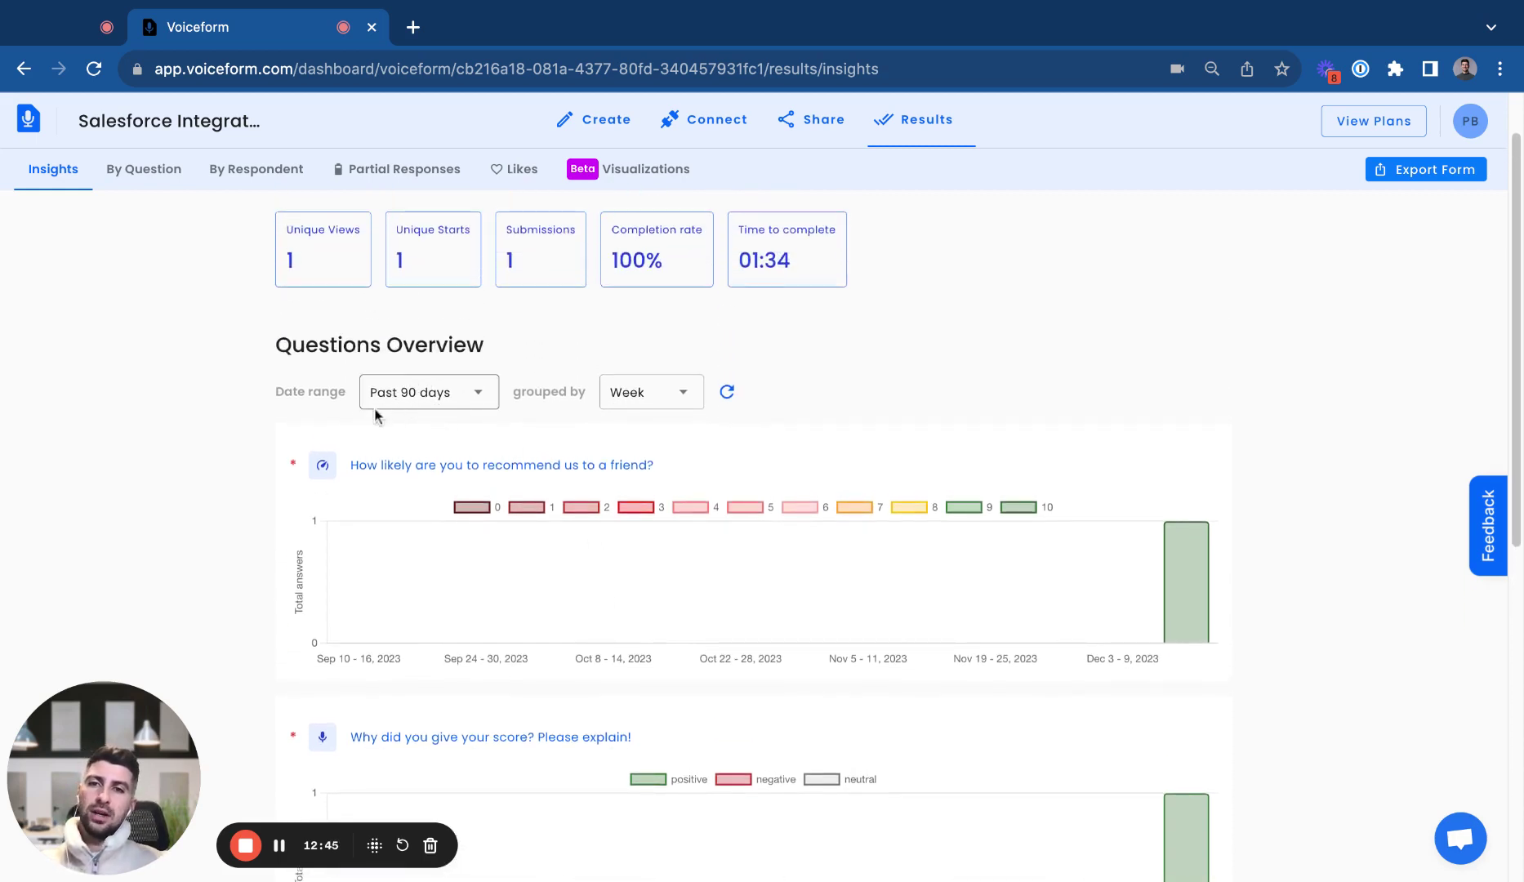
Keep Week grouping, then view By Question results for 'Why did you give your score?'
{"action": "left_click", "coordinate": [634, 391]}
{"action": "left_click", "coordinate": [575, 322]}
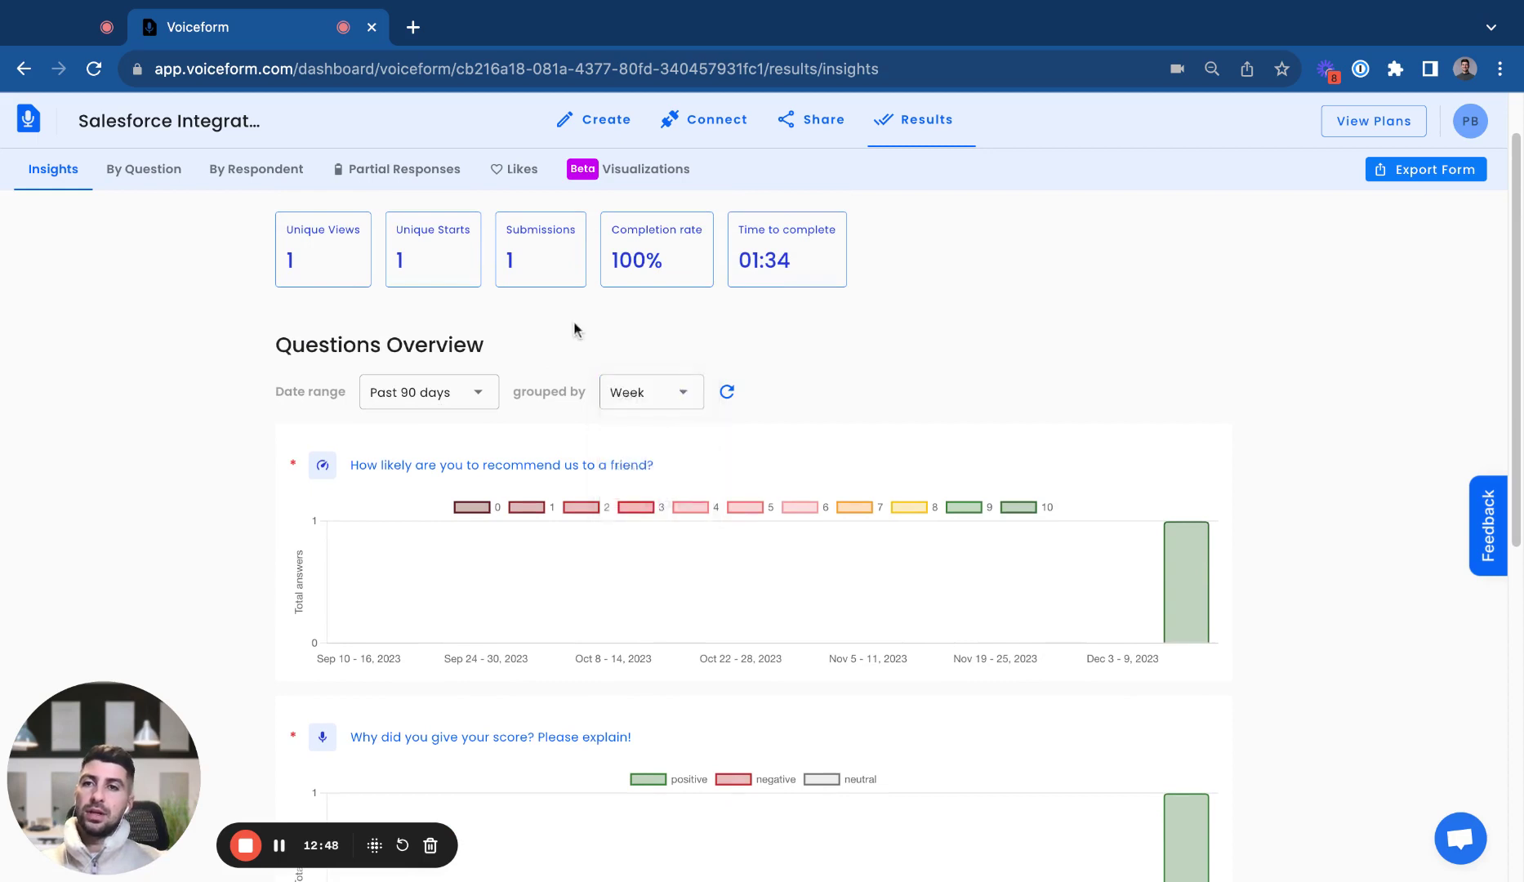
{"action": "left_click", "coordinate": [150, 171]}
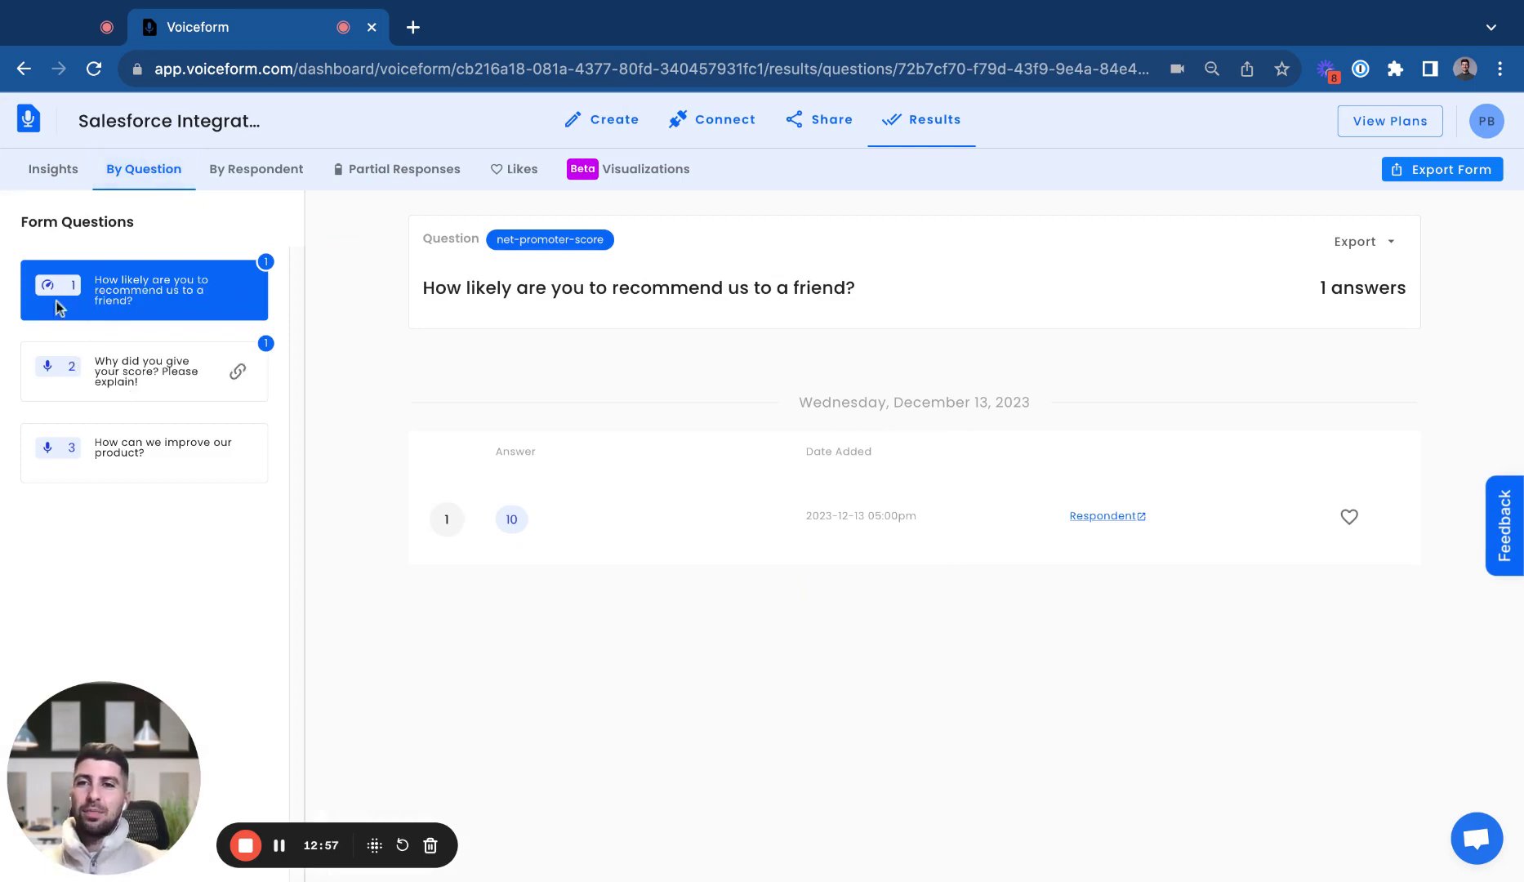
{"action": "left_click", "coordinate": [147, 374]}
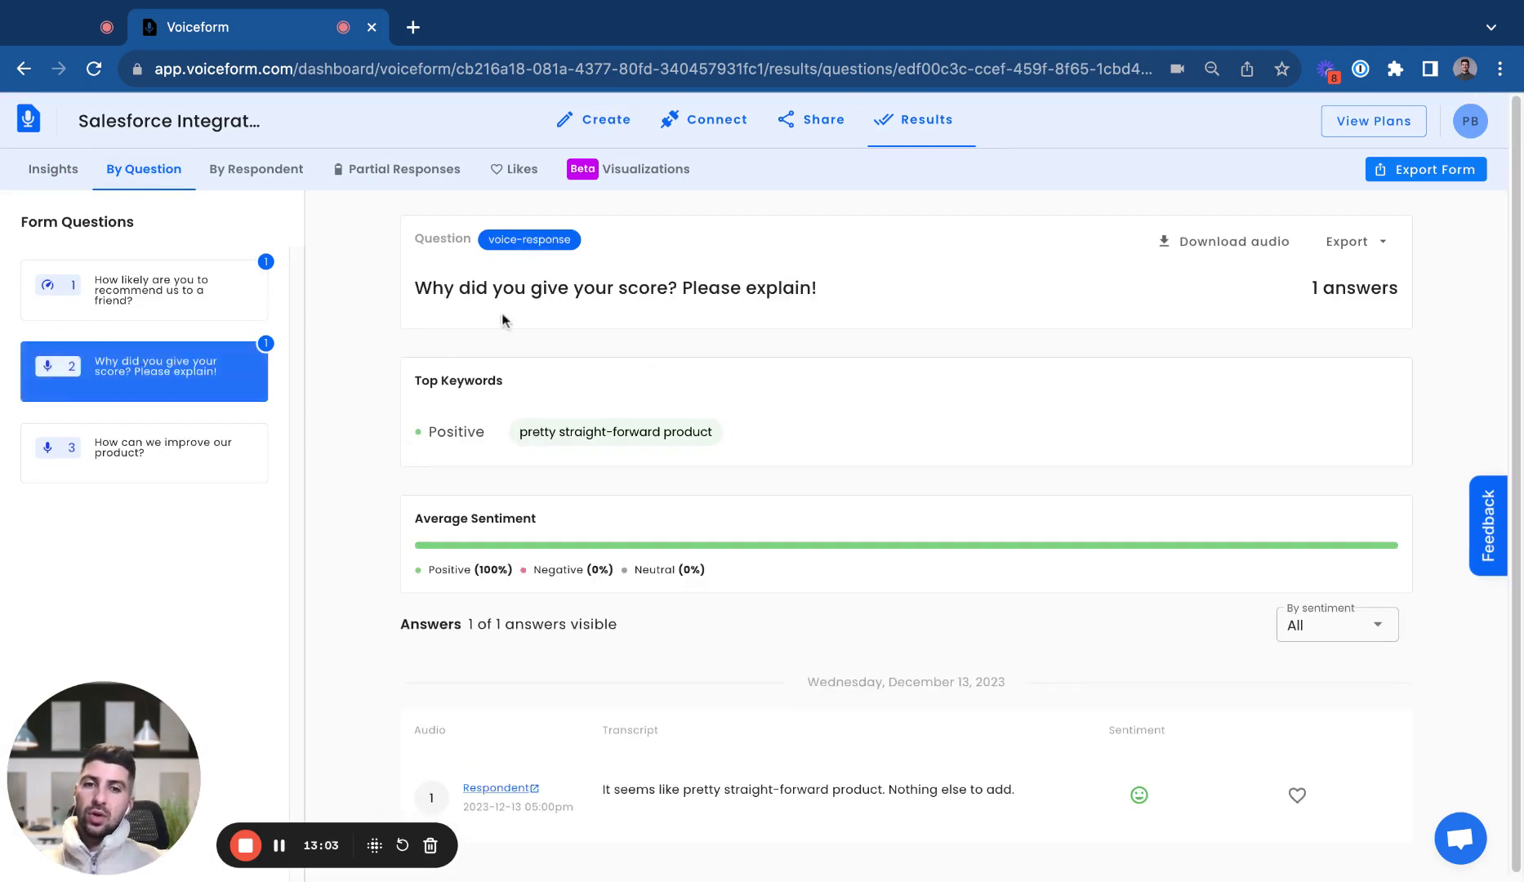
{"action": "left_click_drag", "start_coordinate": [445, 564], "coordinate": [414, 524]}
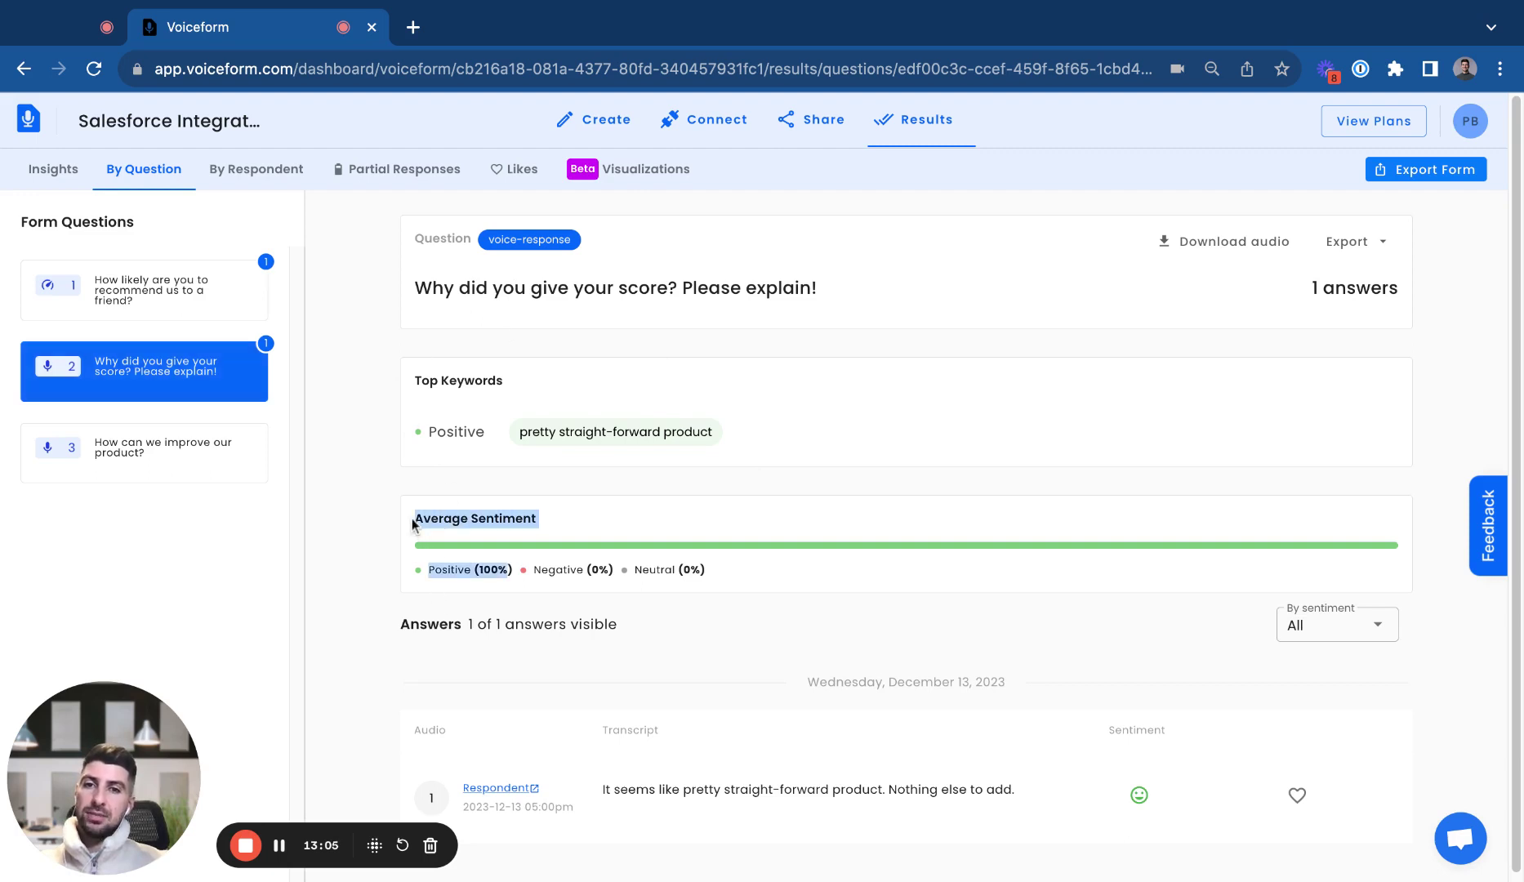
{"action": "left_click", "coordinate": [413, 523]}
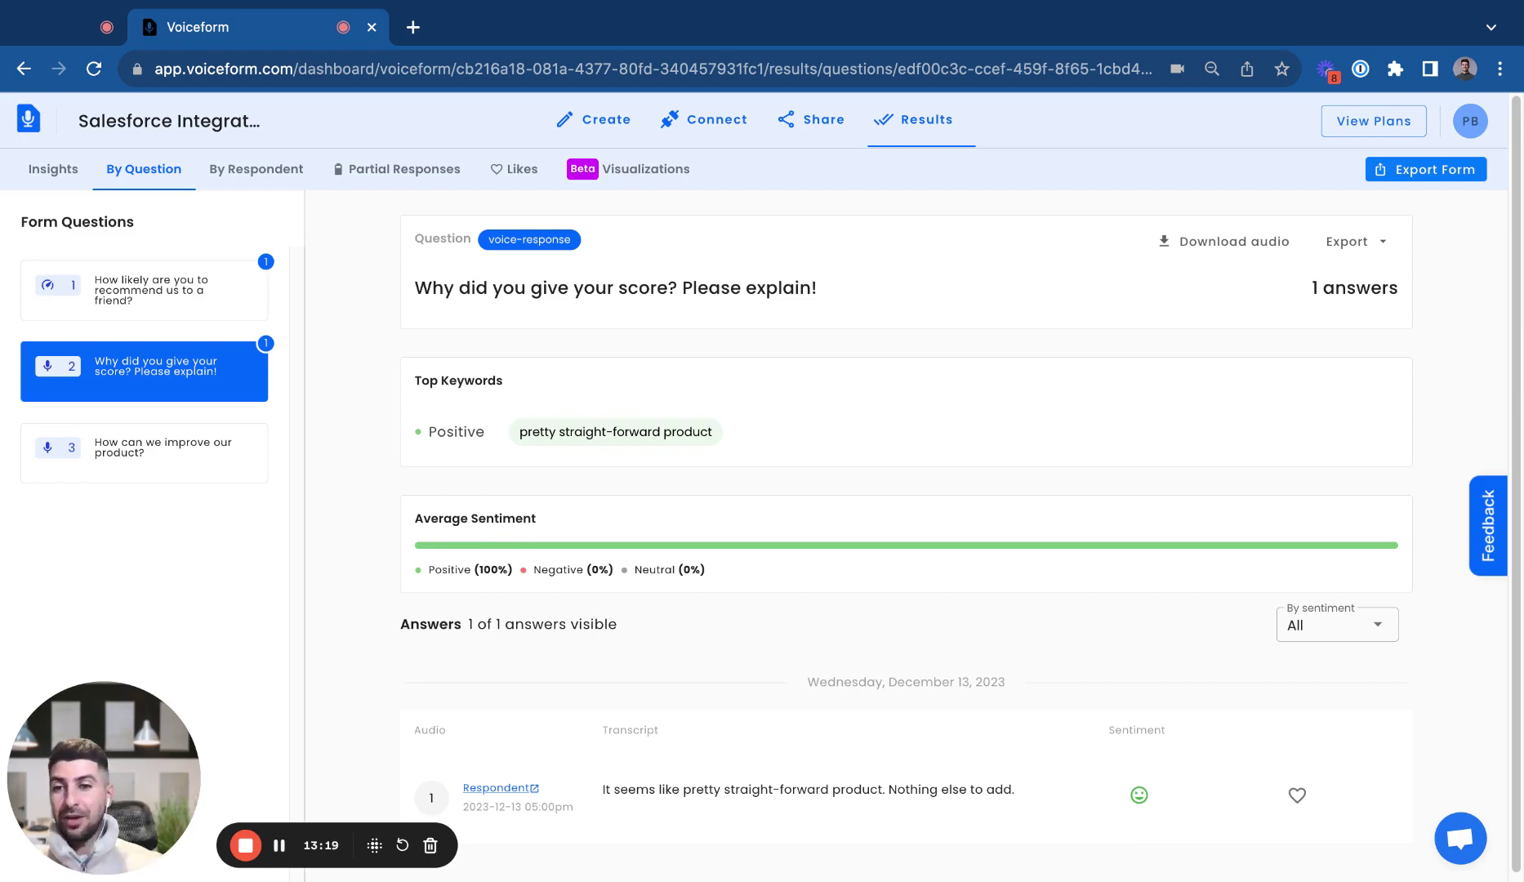
Play and pause the respondent's voice answer and review its transcript
{"action": "scroll", "coordinate": [598, 591], "scroll_direction": "down", "scroll_amount": 1}
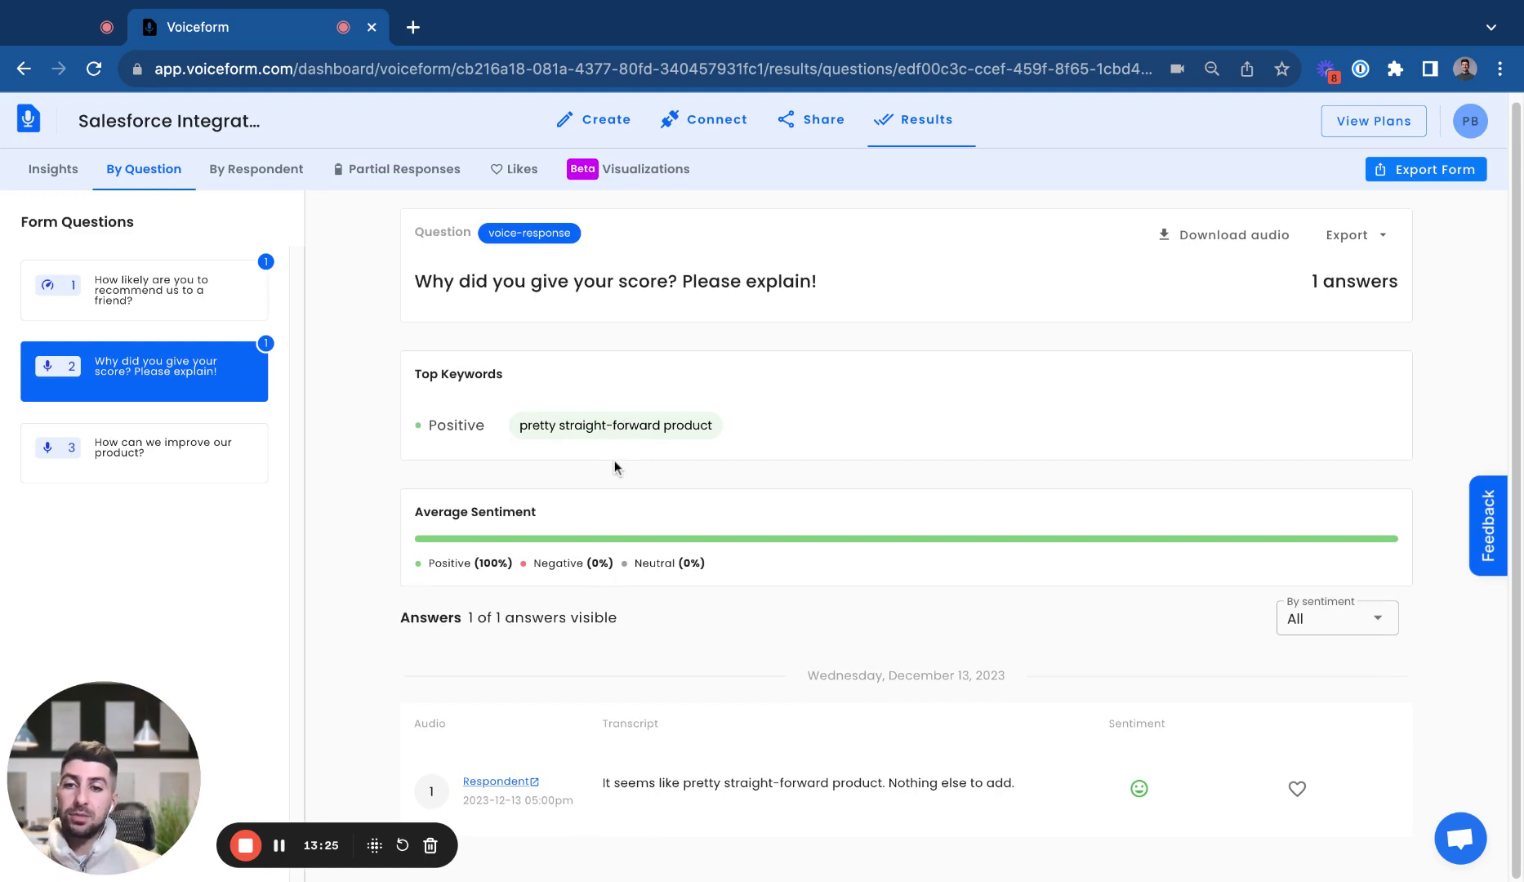
{"action": "scroll", "coordinate": [906, 523], "scroll_direction": "down", "scroll_amount": 1}
{"action": "scroll", "coordinate": [499, 616], "scroll_direction": "up", "scroll_amount": 1}
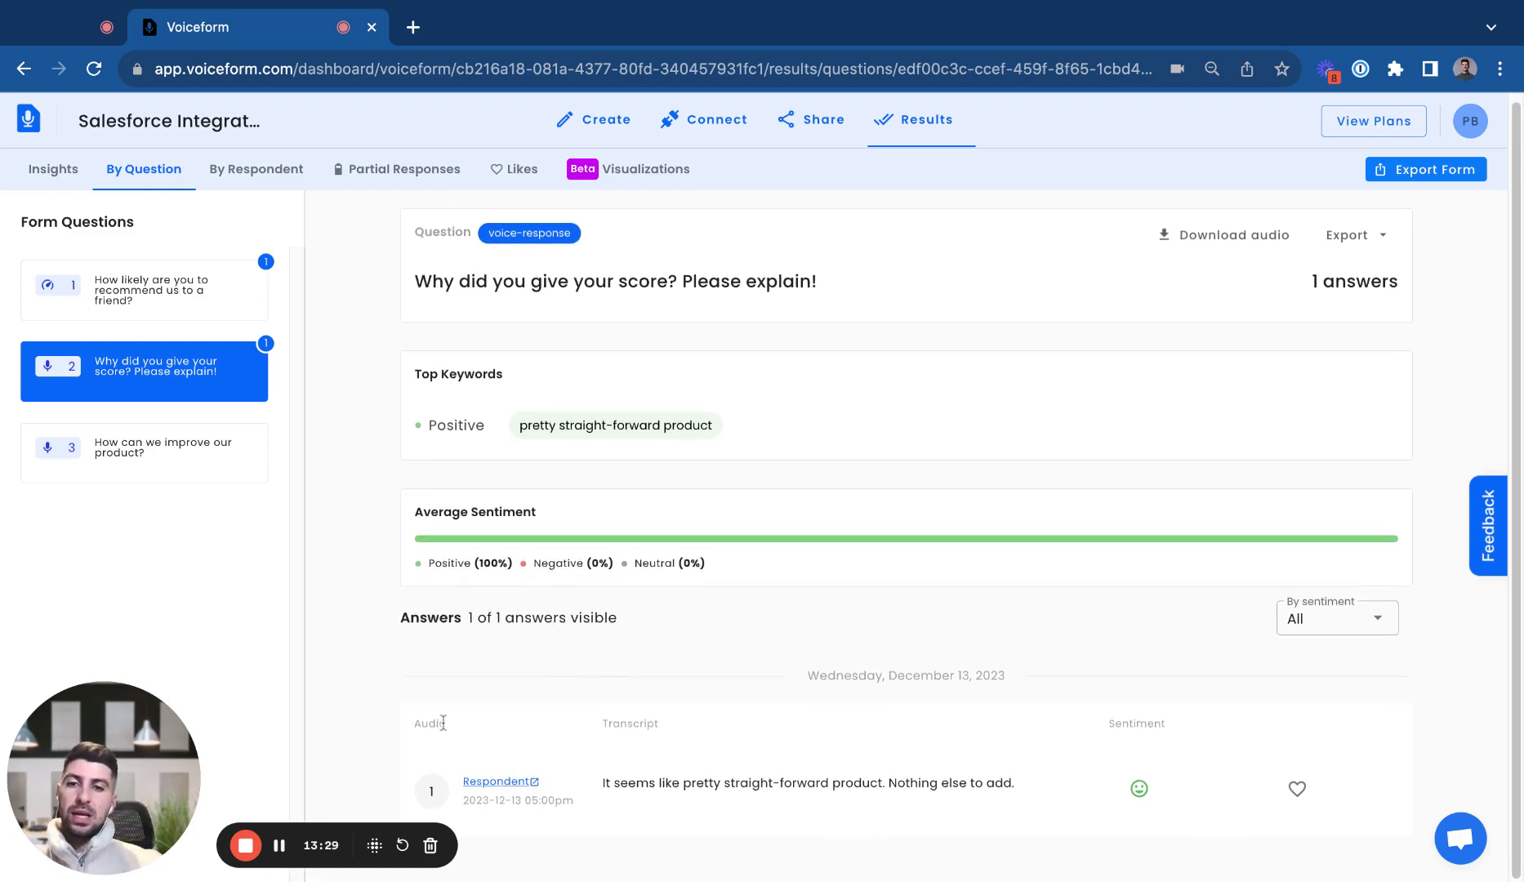
{"action": "left_click", "coordinate": [432, 788]}
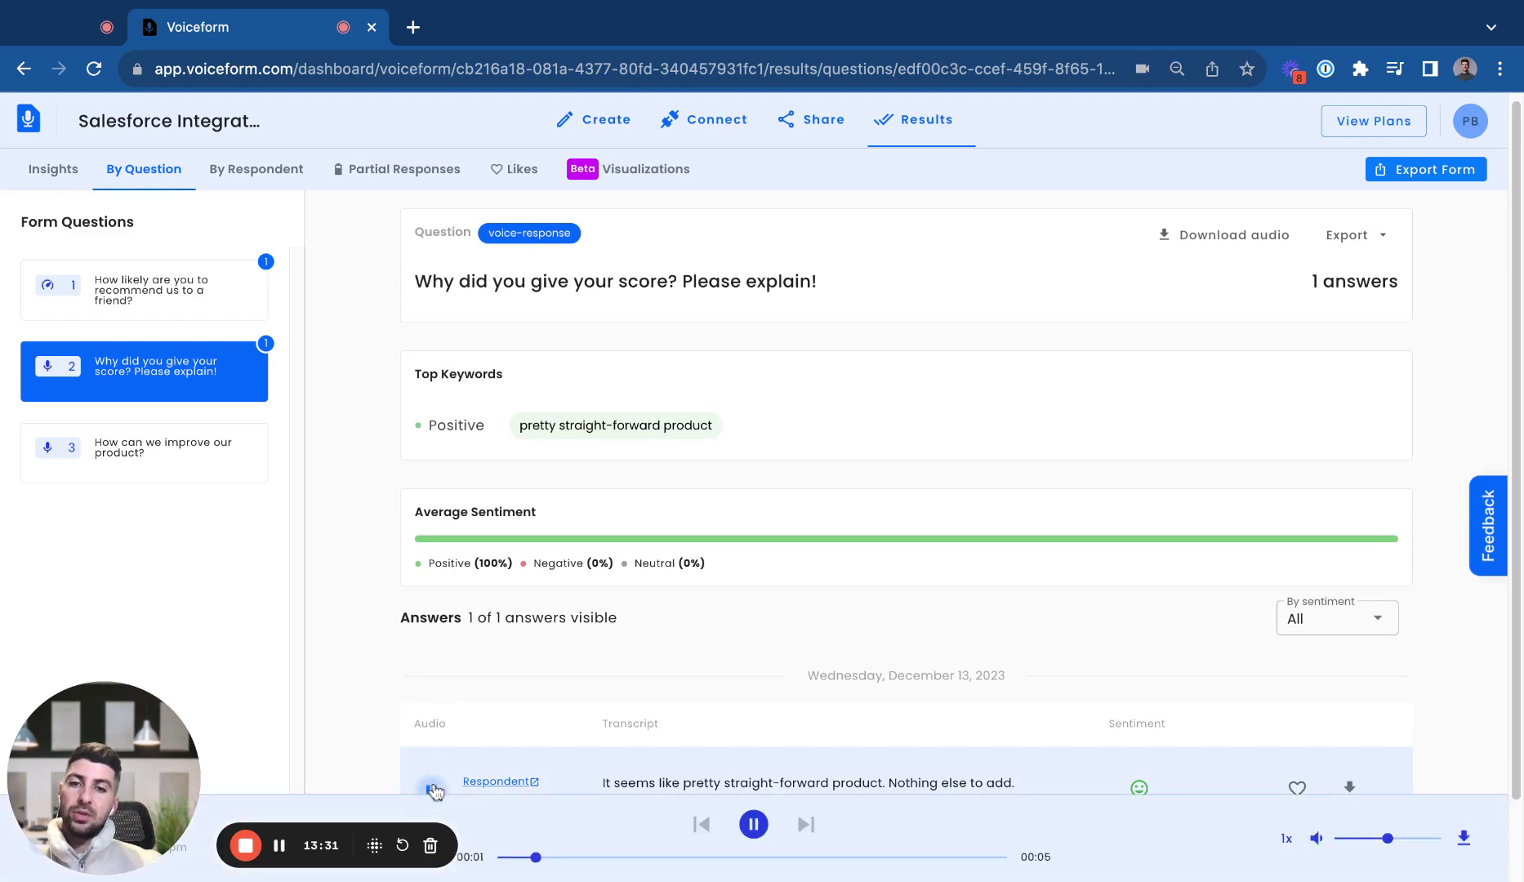
{"action": "left_click", "coordinate": [753, 827]}
{"action": "scroll", "coordinate": [732, 681], "scroll_direction": "down", "scroll_amount": 2}
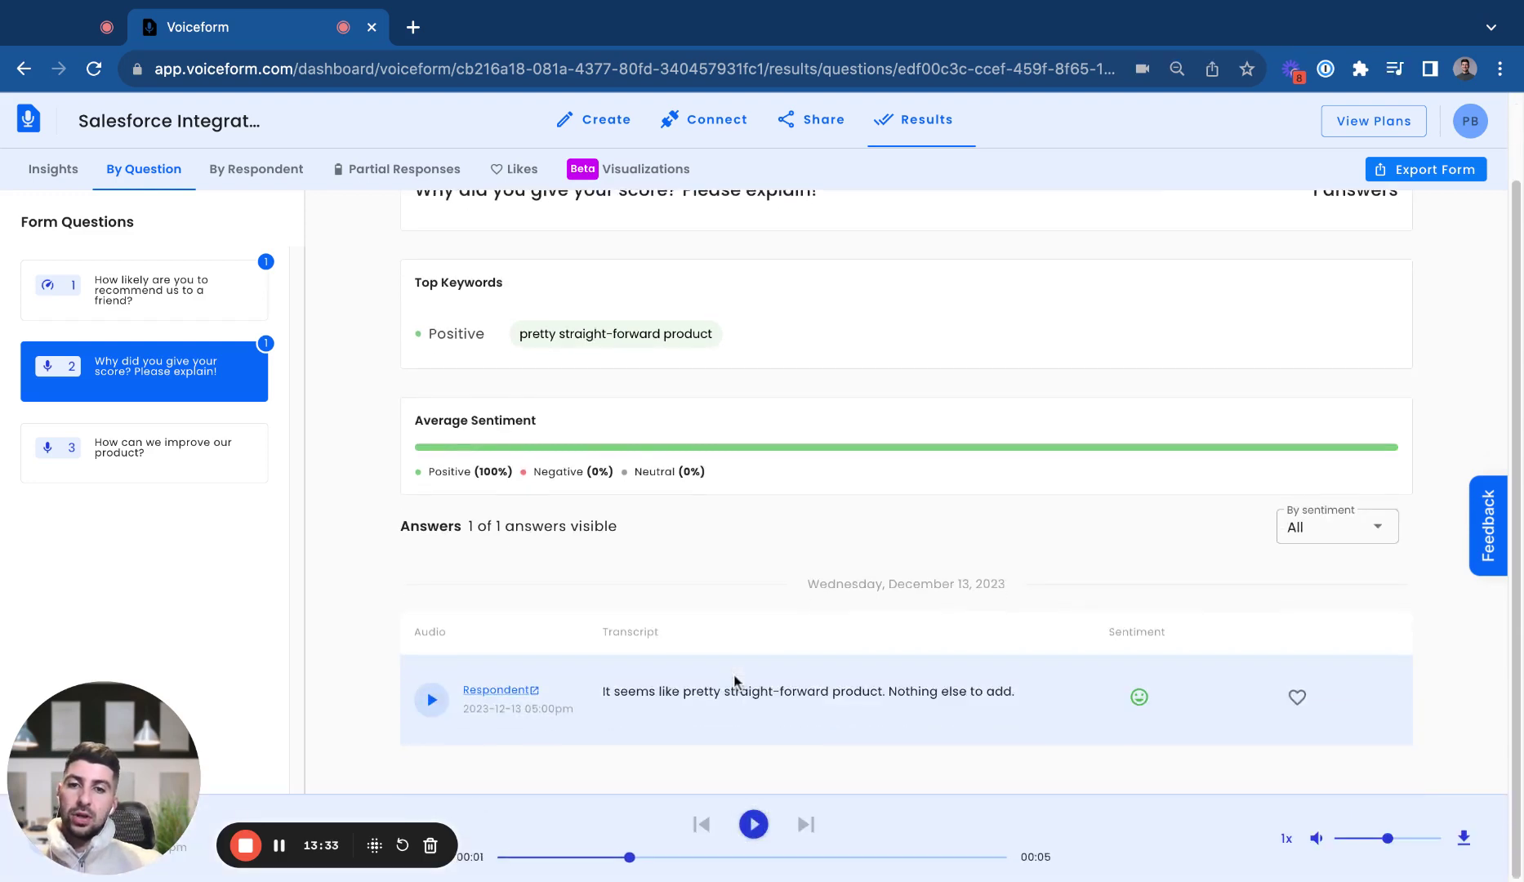
{"action": "left_click_drag", "start_coordinate": [604, 695], "coordinate": [1017, 698]}
{"action": "left_click", "coordinate": [1115, 755]}
{"action": "scroll", "coordinate": [799, 563], "scroll_direction": "up", "scroll_amount": 1}
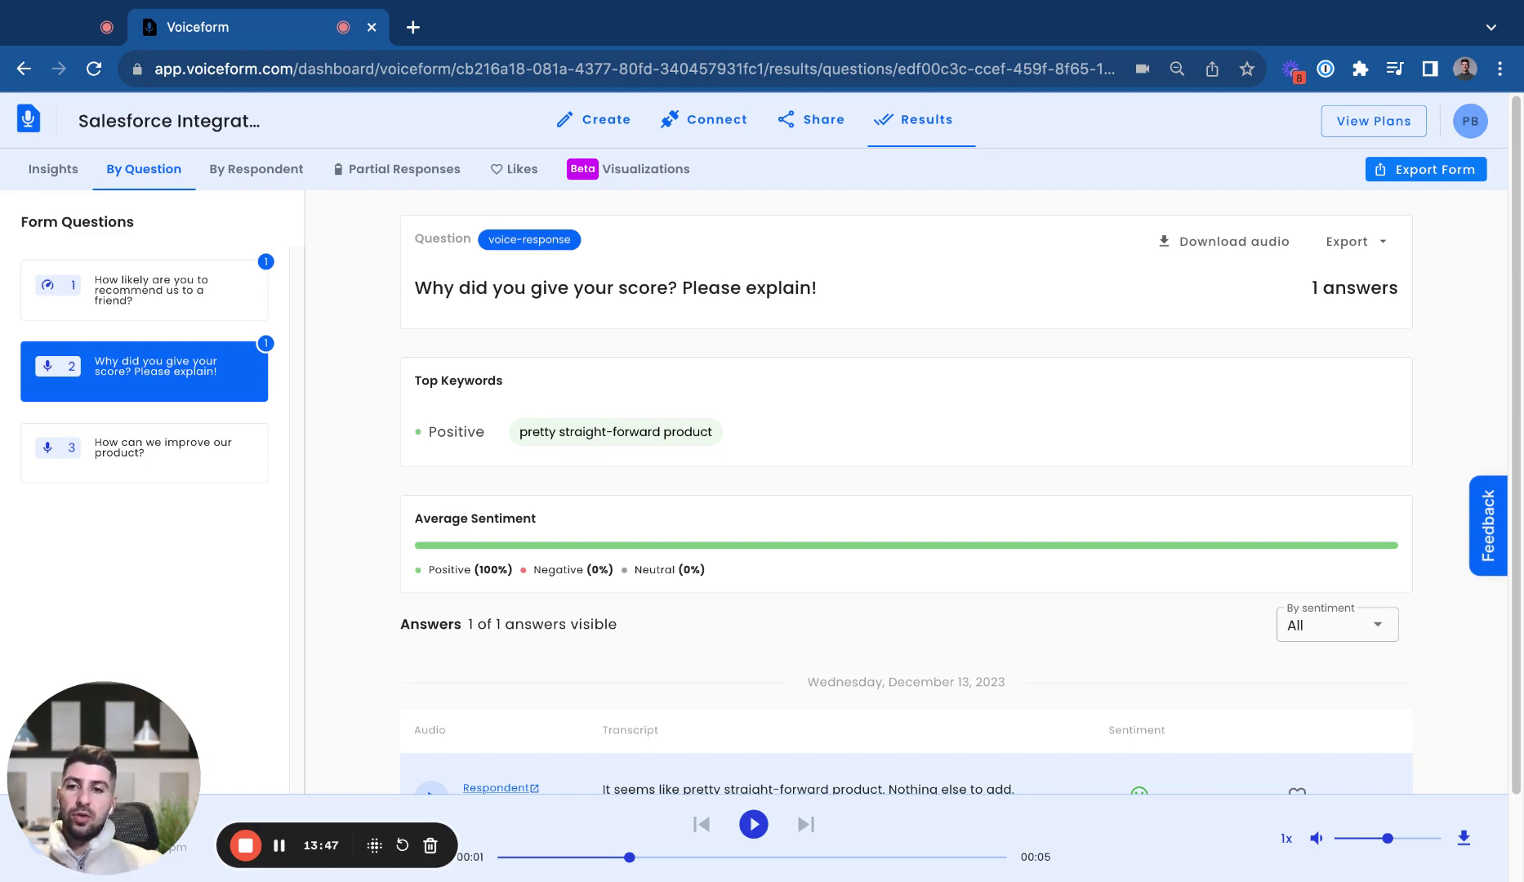
{"action": "left_click", "coordinate": [1356, 241]}
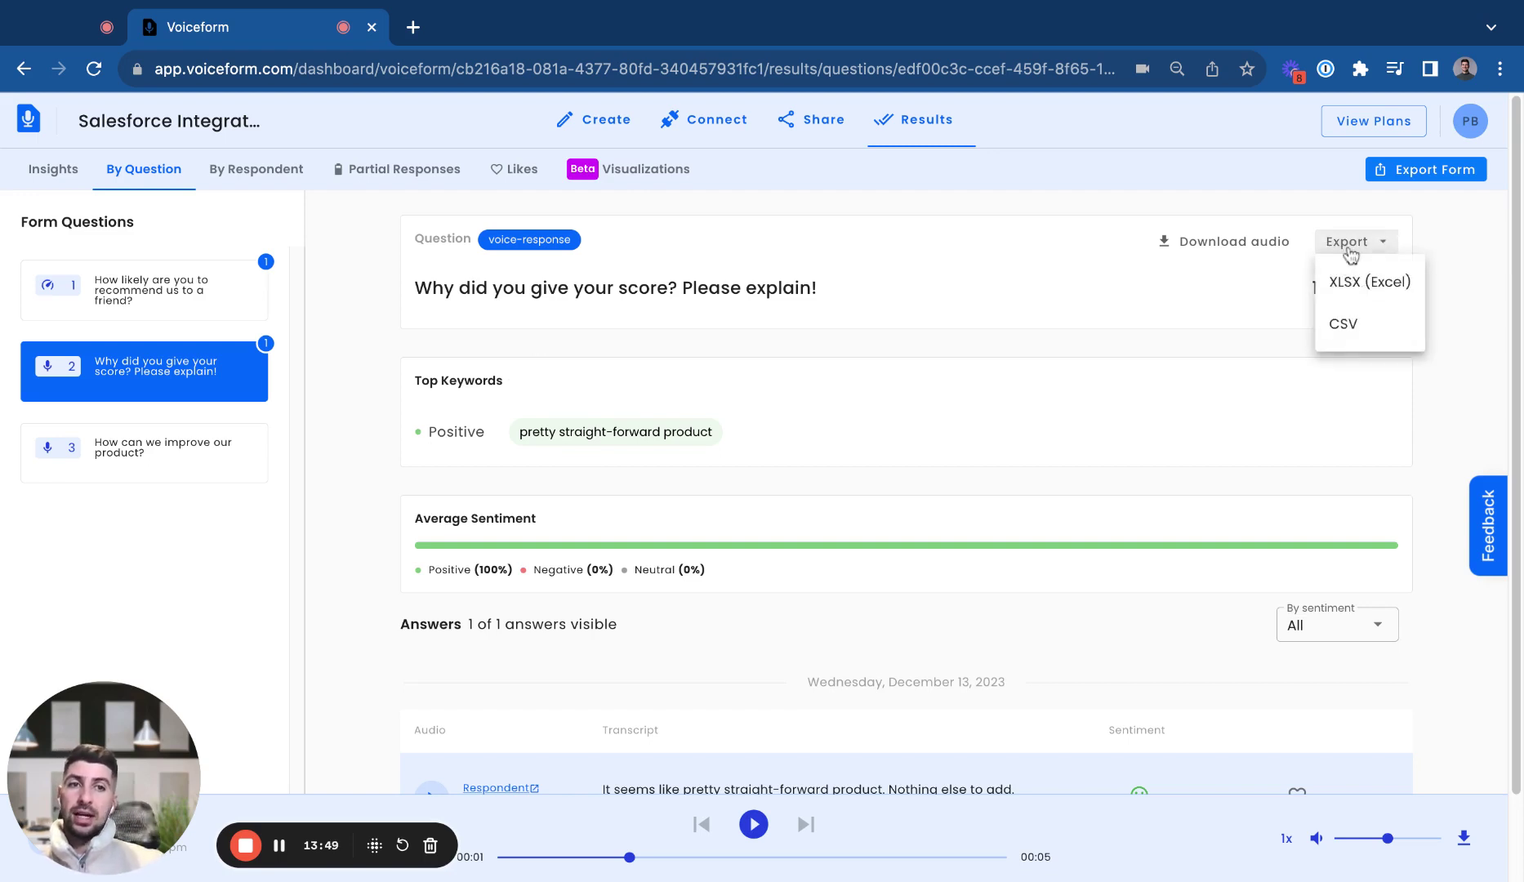
{"action": "left_click", "coordinate": [1126, 360]}
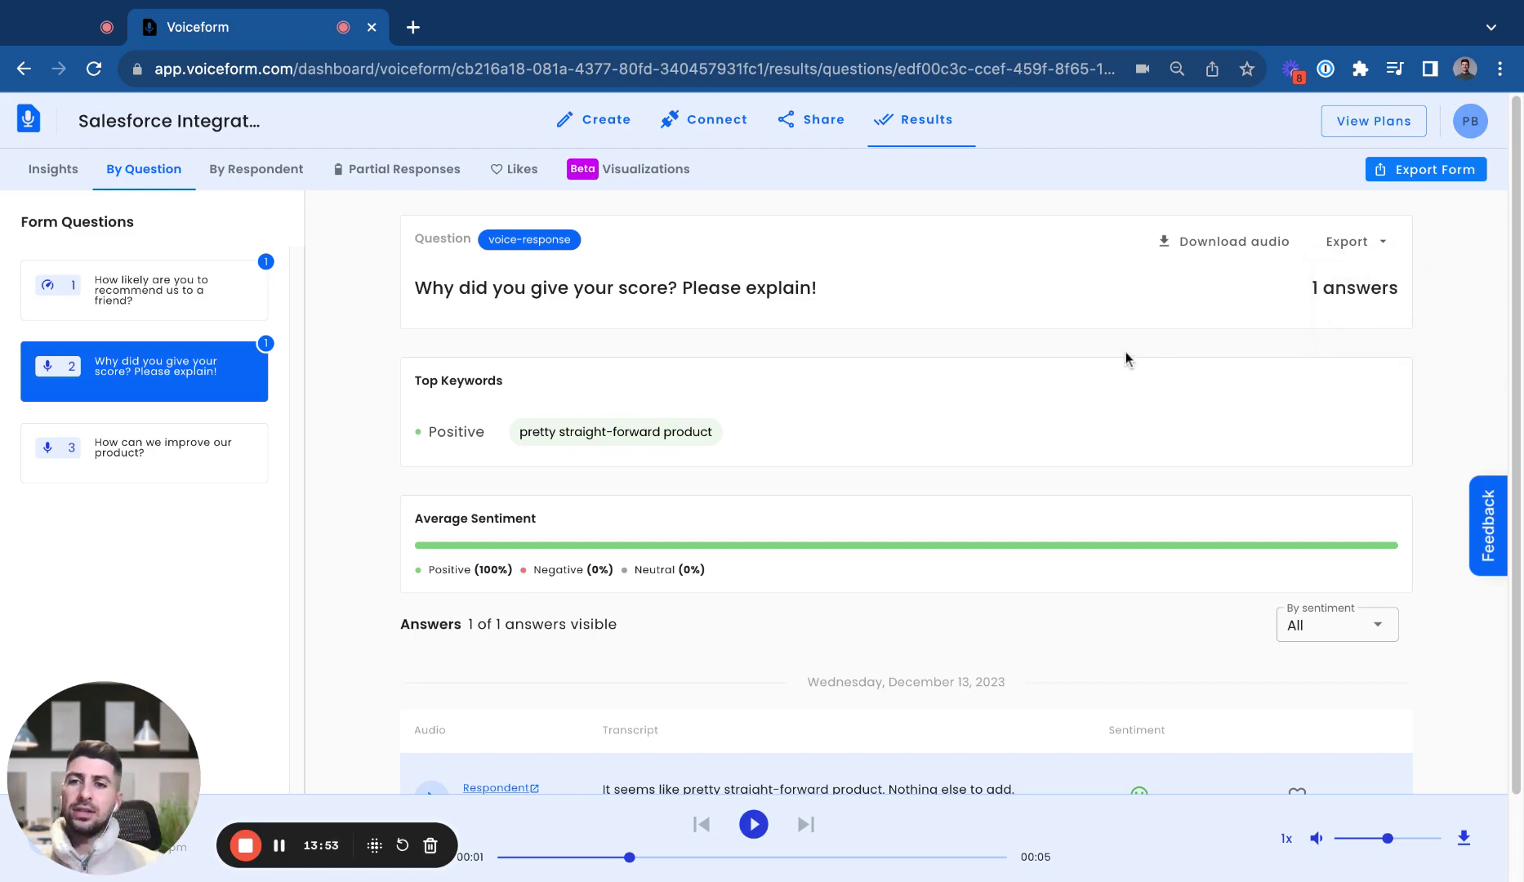
{"action": "left_click", "coordinate": [1398, 179]}
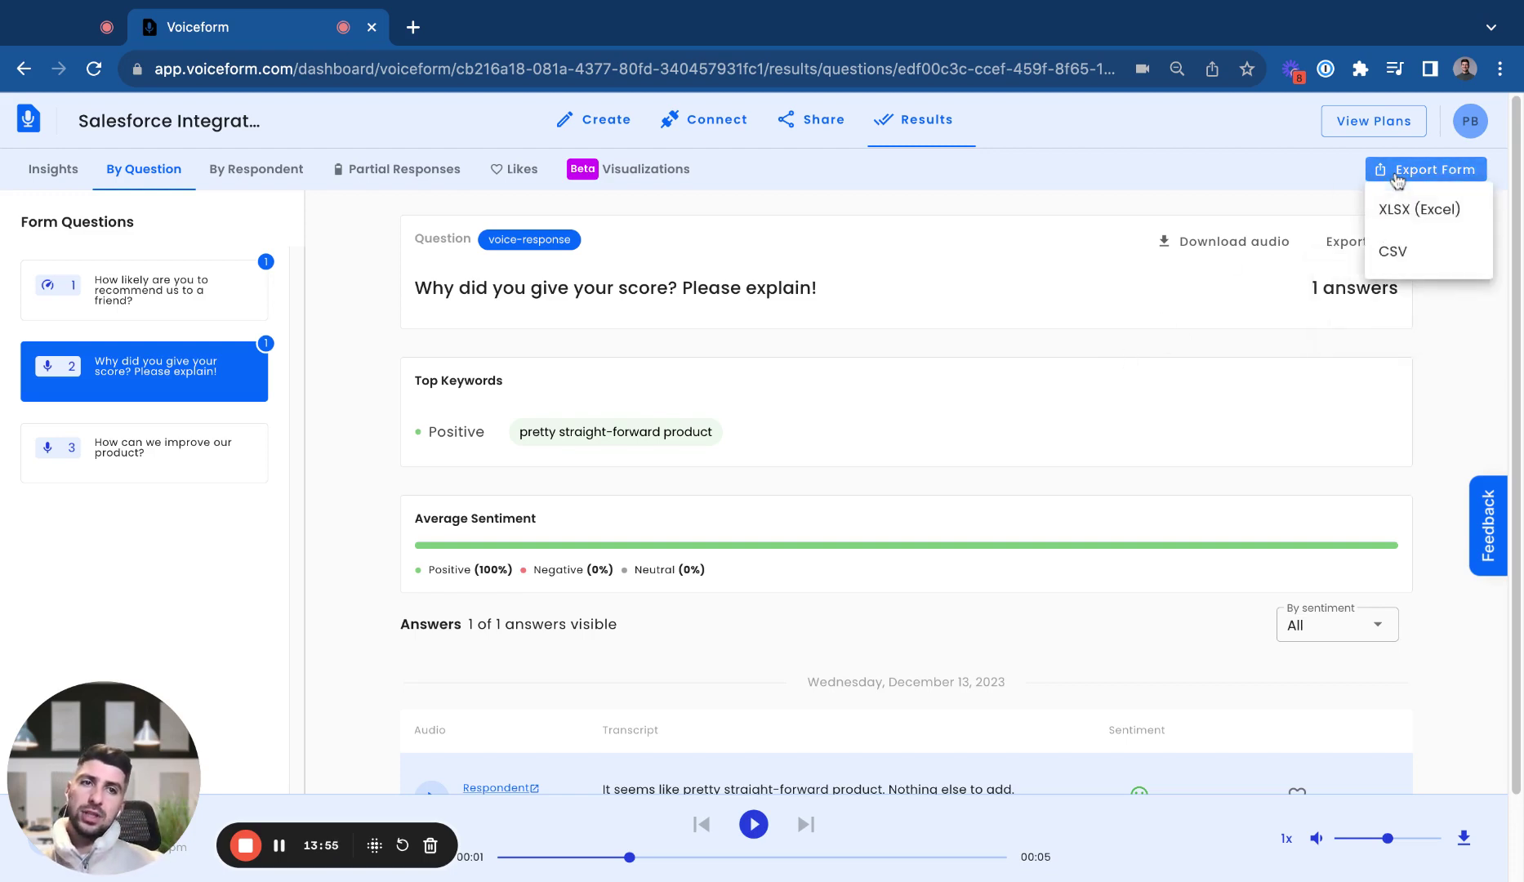
{"action": "left_click", "coordinate": [1446, 353]}
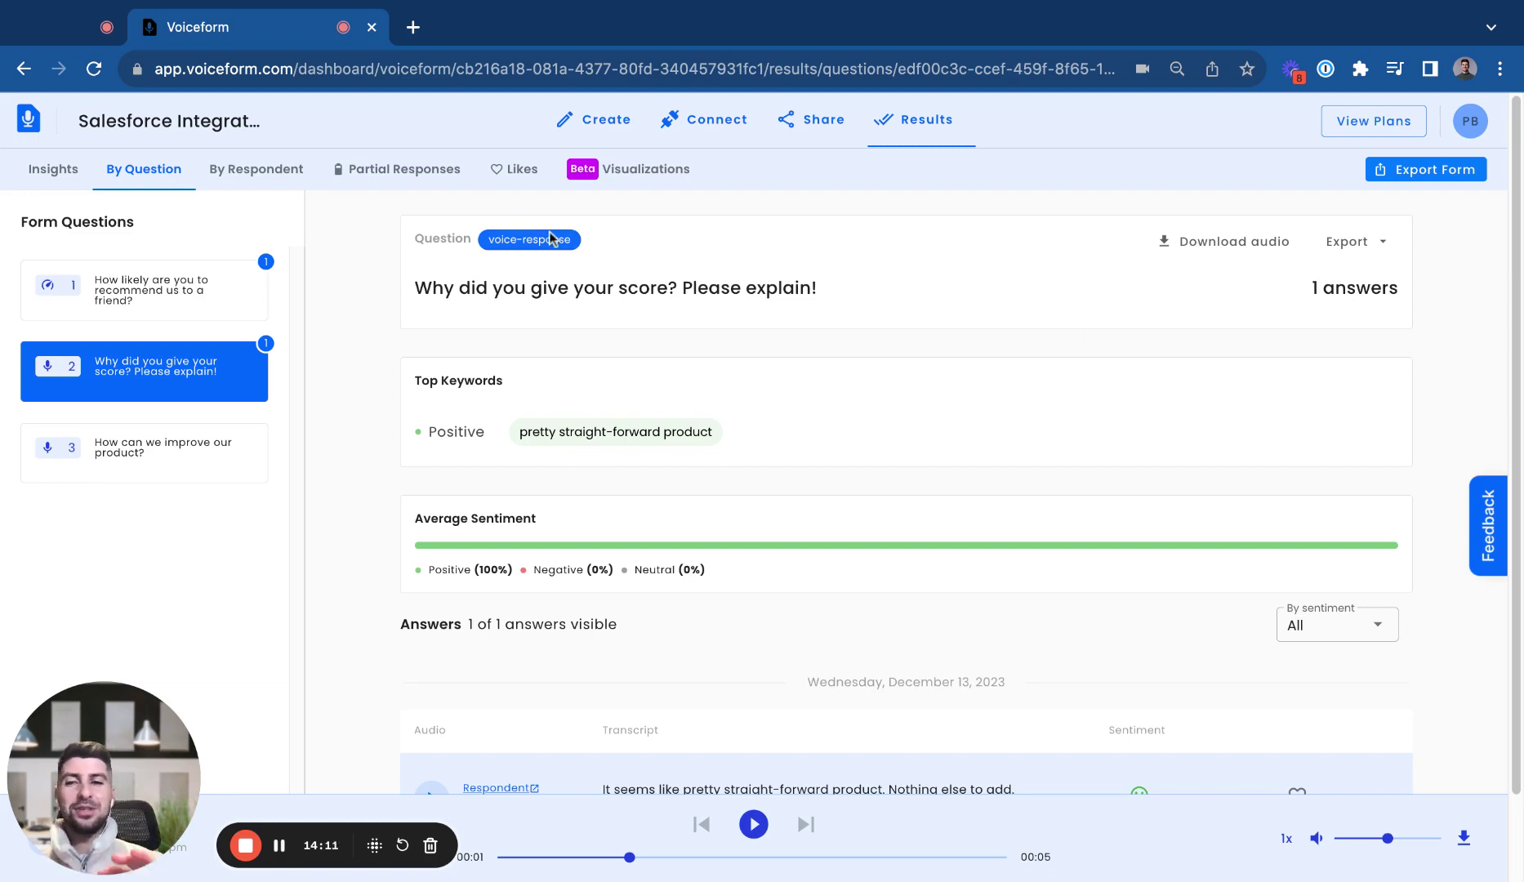
Show responder #1's answers By Respondent and expand the follow-up answer's full transcript
{"action": "left_click", "coordinate": [250, 181]}
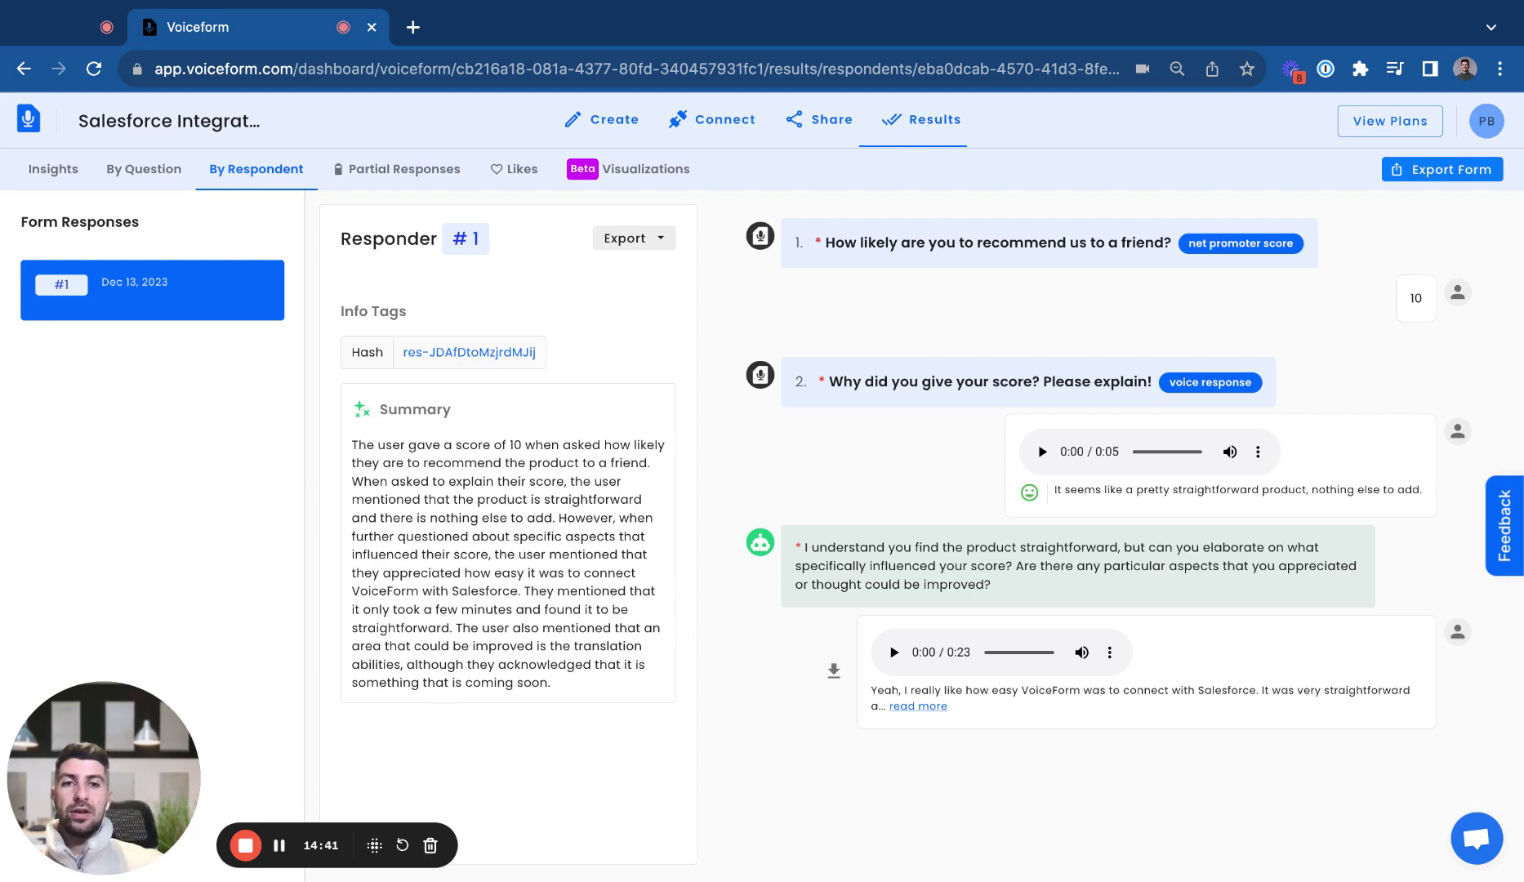
{"action": "mouse_move", "coordinate": [1199, 279]}
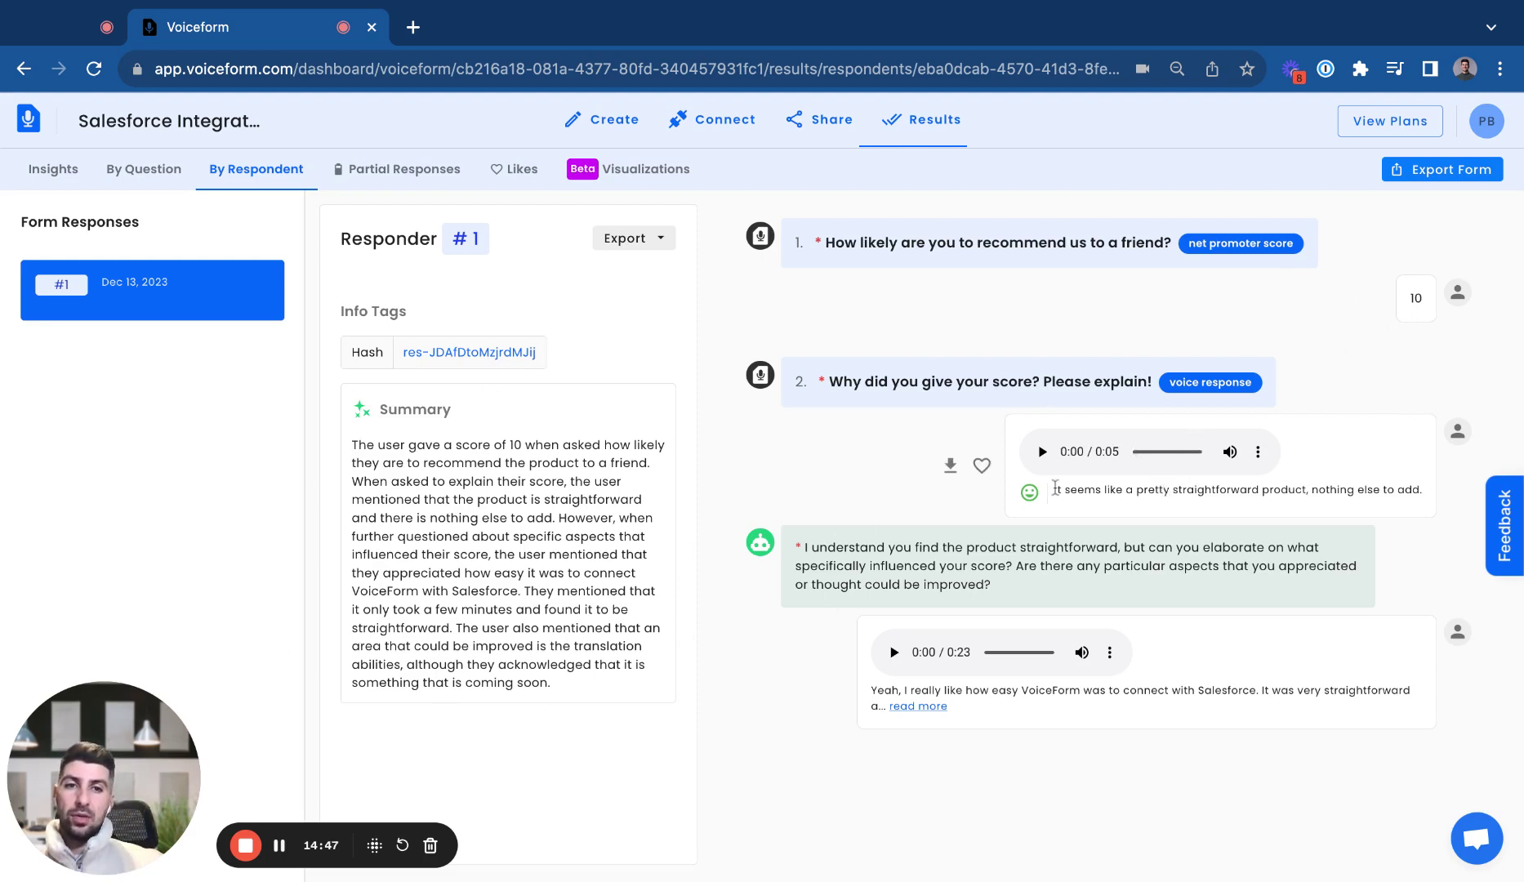
{"action": "triple_click", "coordinate": [1054, 488]}
{"action": "left_click", "coordinate": [917, 707]}
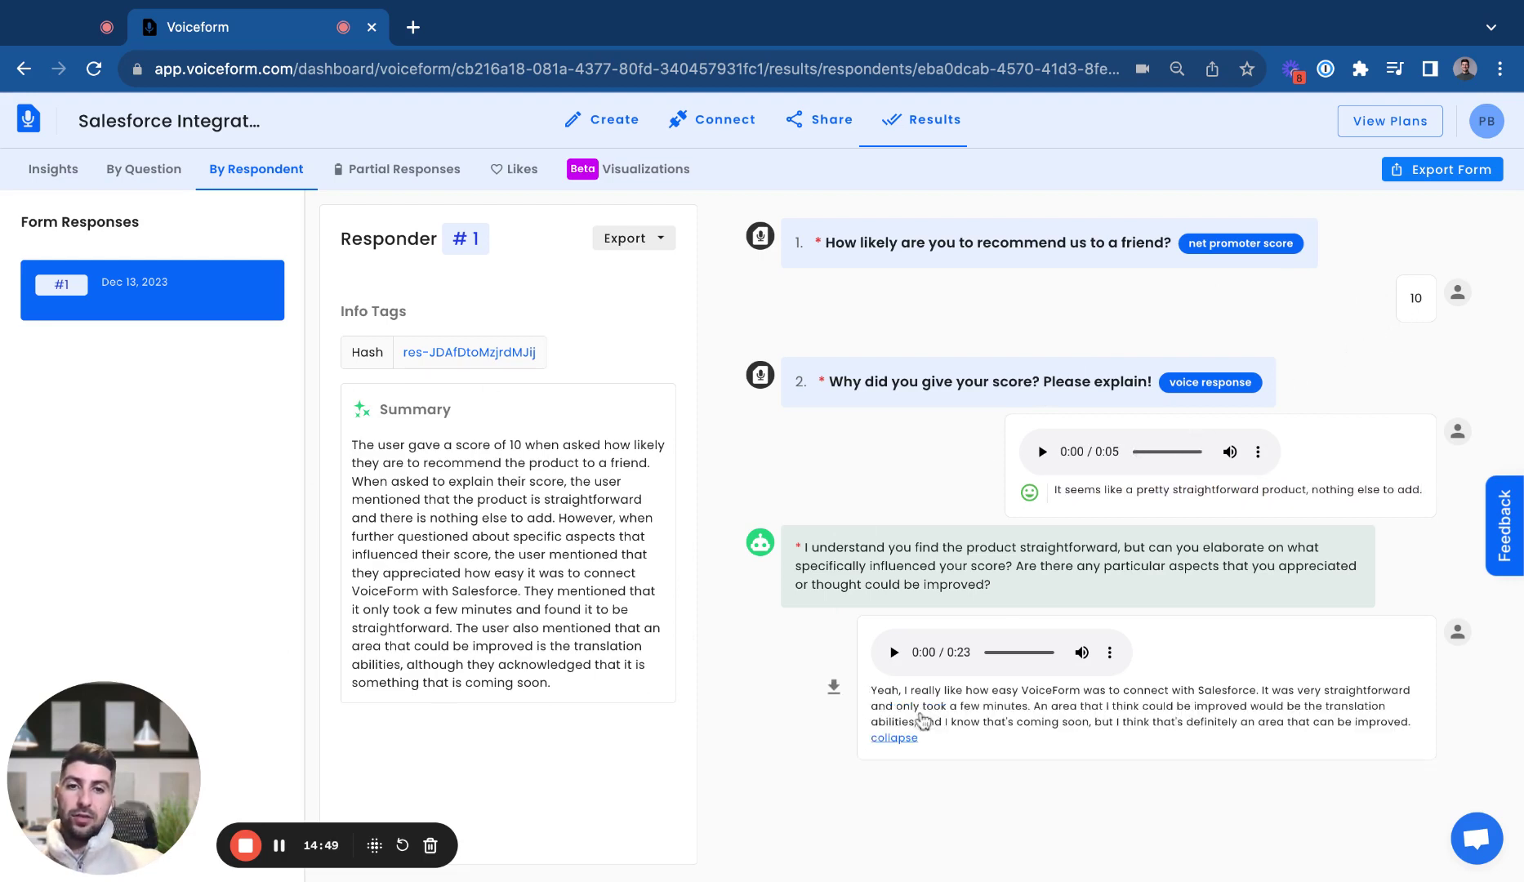
{"action": "triple_click", "coordinate": [872, 697]}
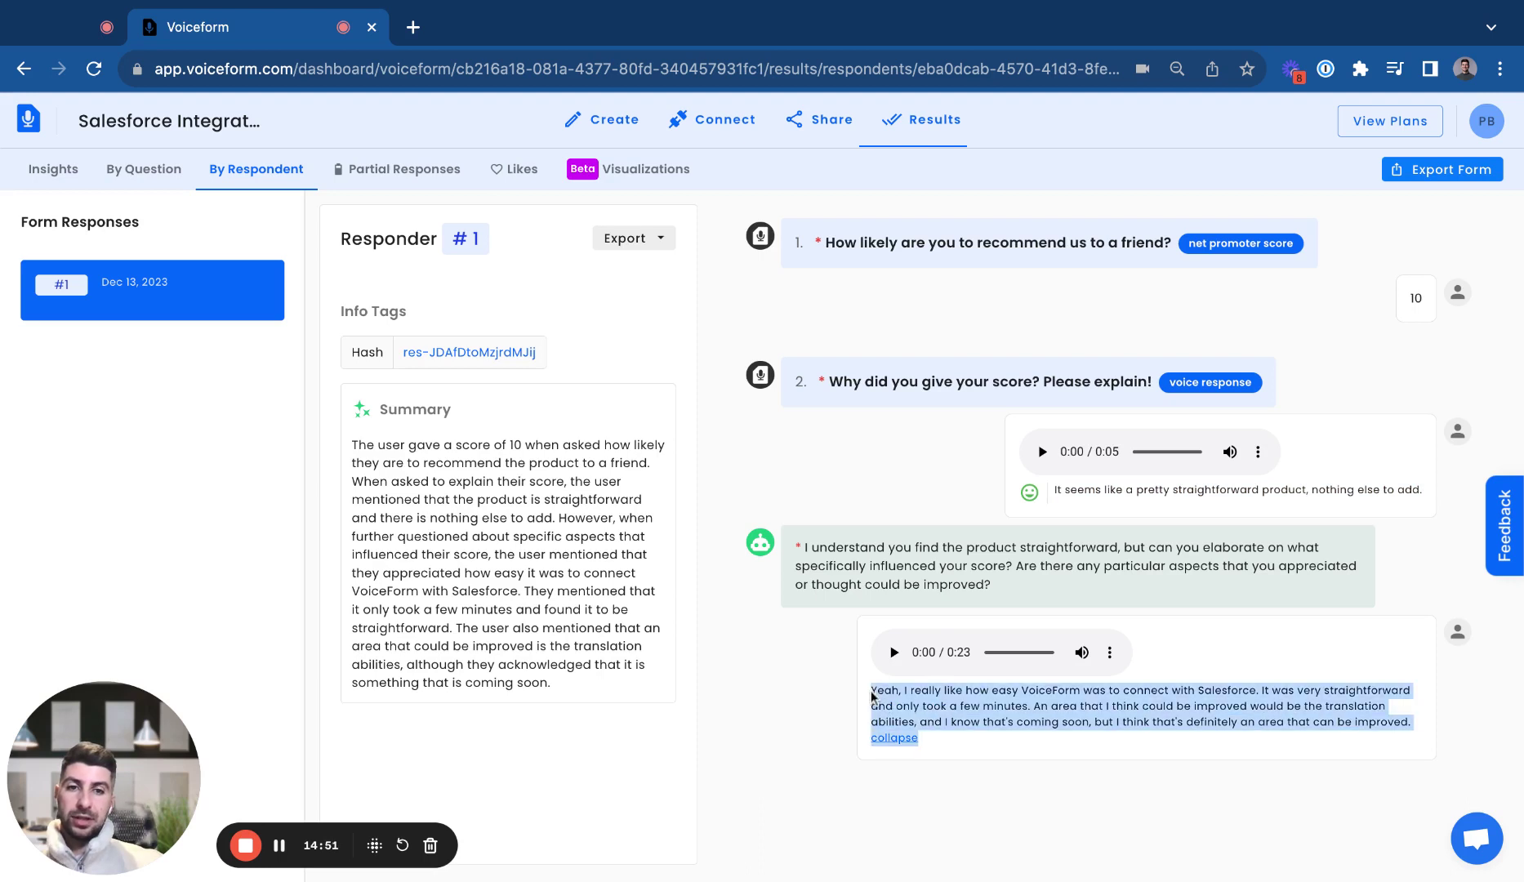
{"action": "left_click", "coordinate": [1005, 785]}
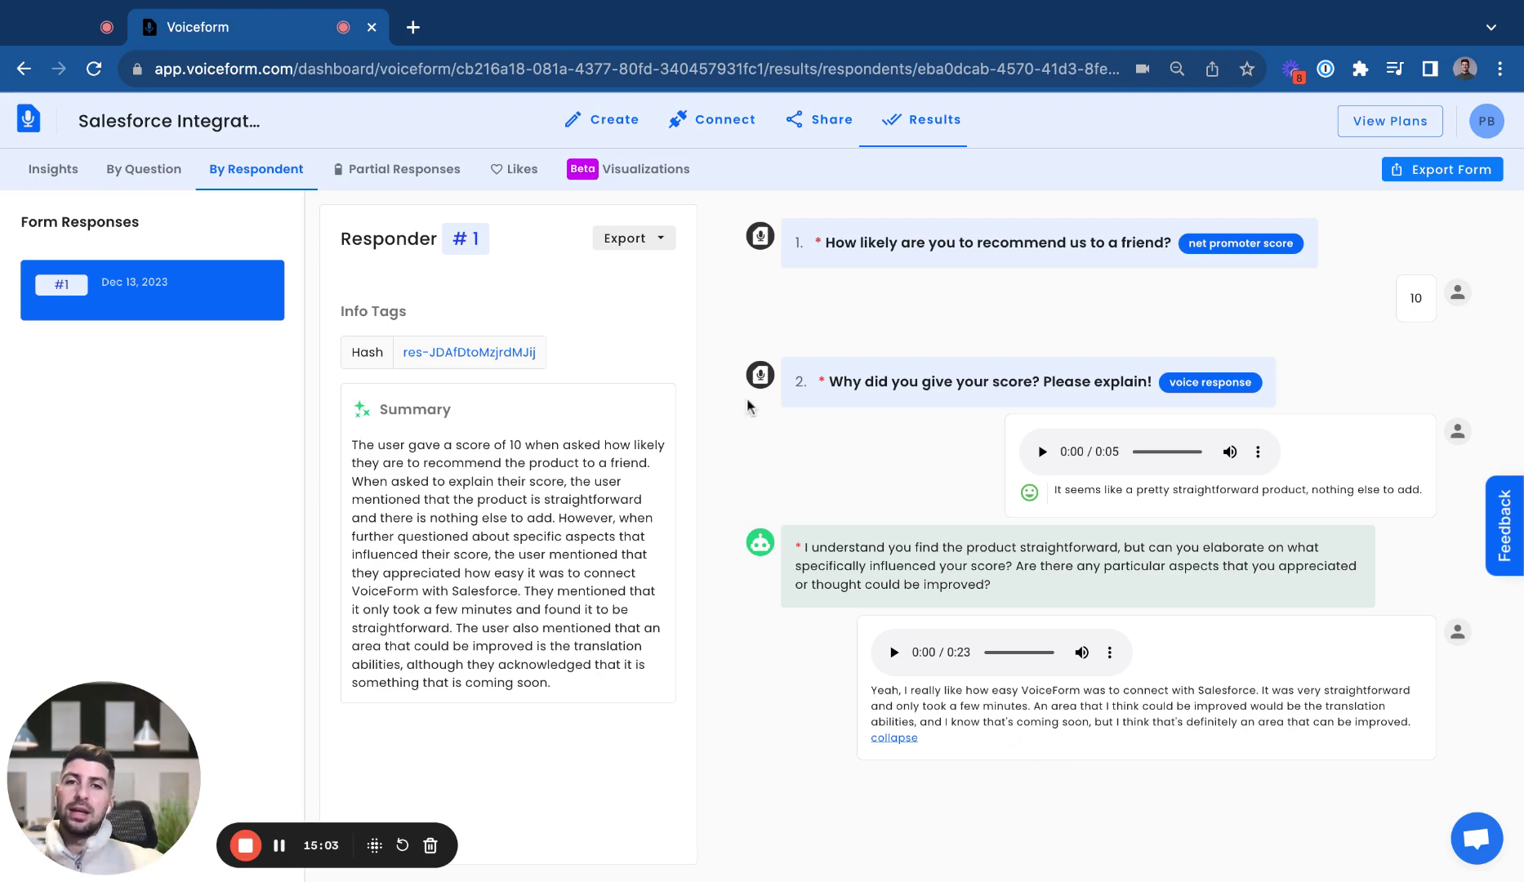
Check the Partial Responses list, which reads 'Waiting for answers'
{"action": "left_click", "coordinate": [375, 185]}
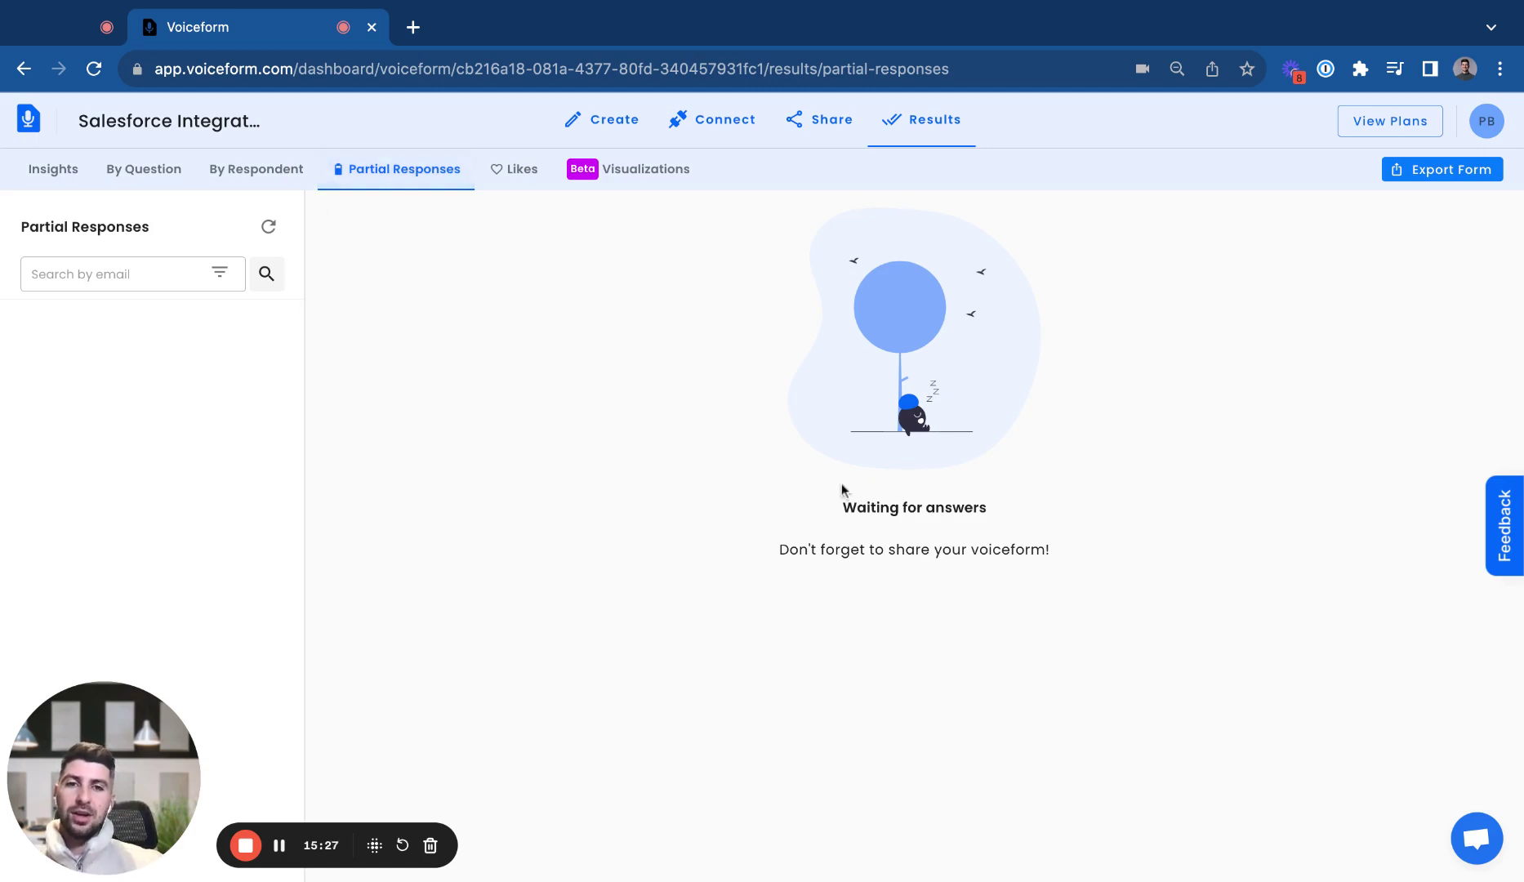
Switch back to the By Respondent view showing responder #1's score of 10, voice answers and AI summary
{"action": "left_click", "coordinate": [292, 167]}
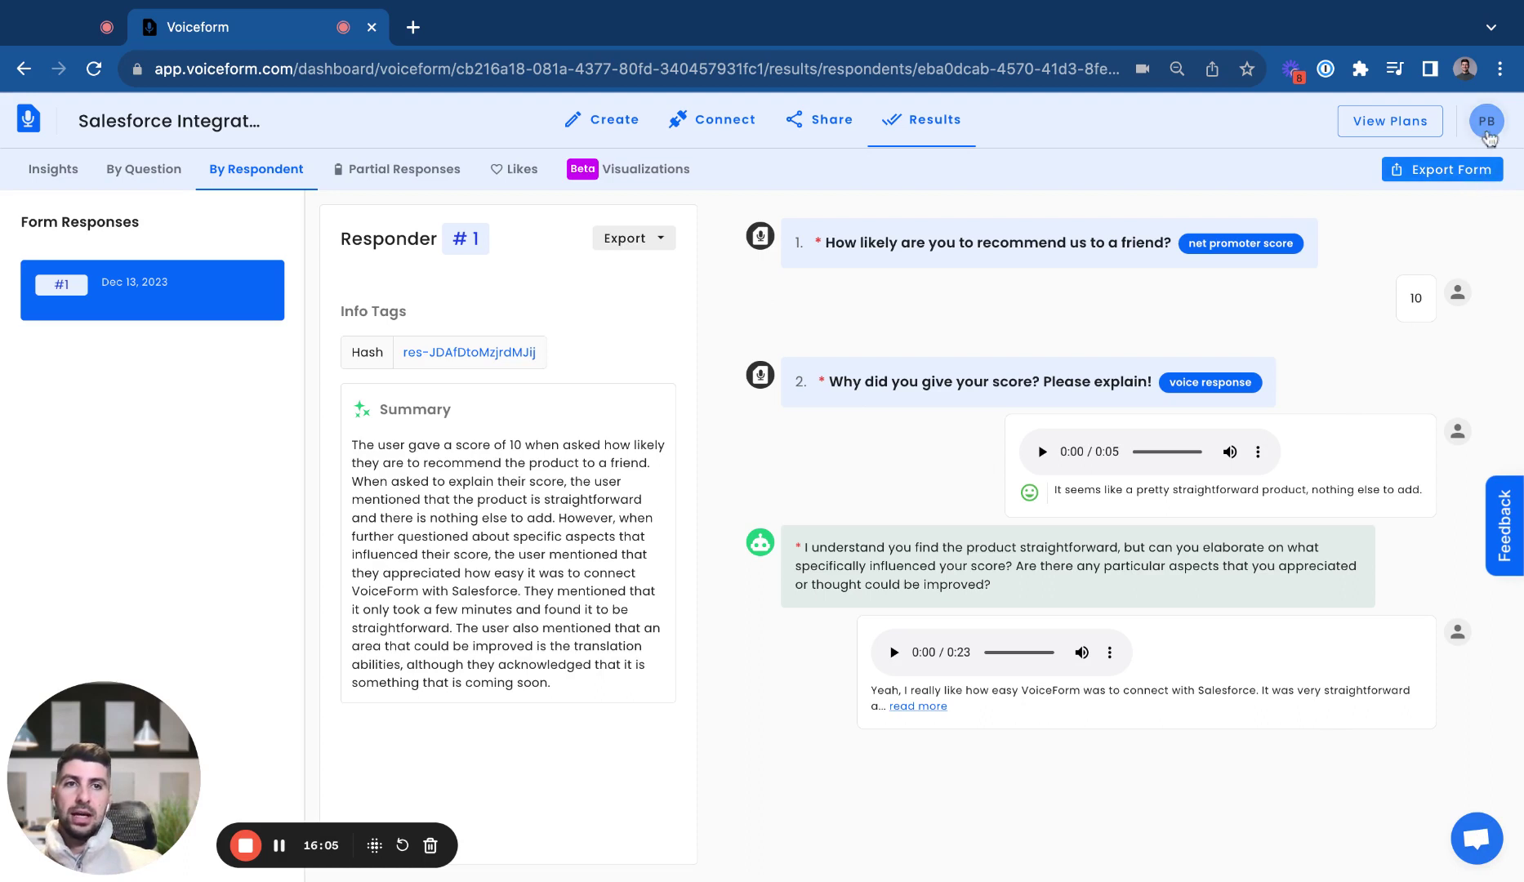
{"action": "left_click", "coordinate": [1486, 138]}
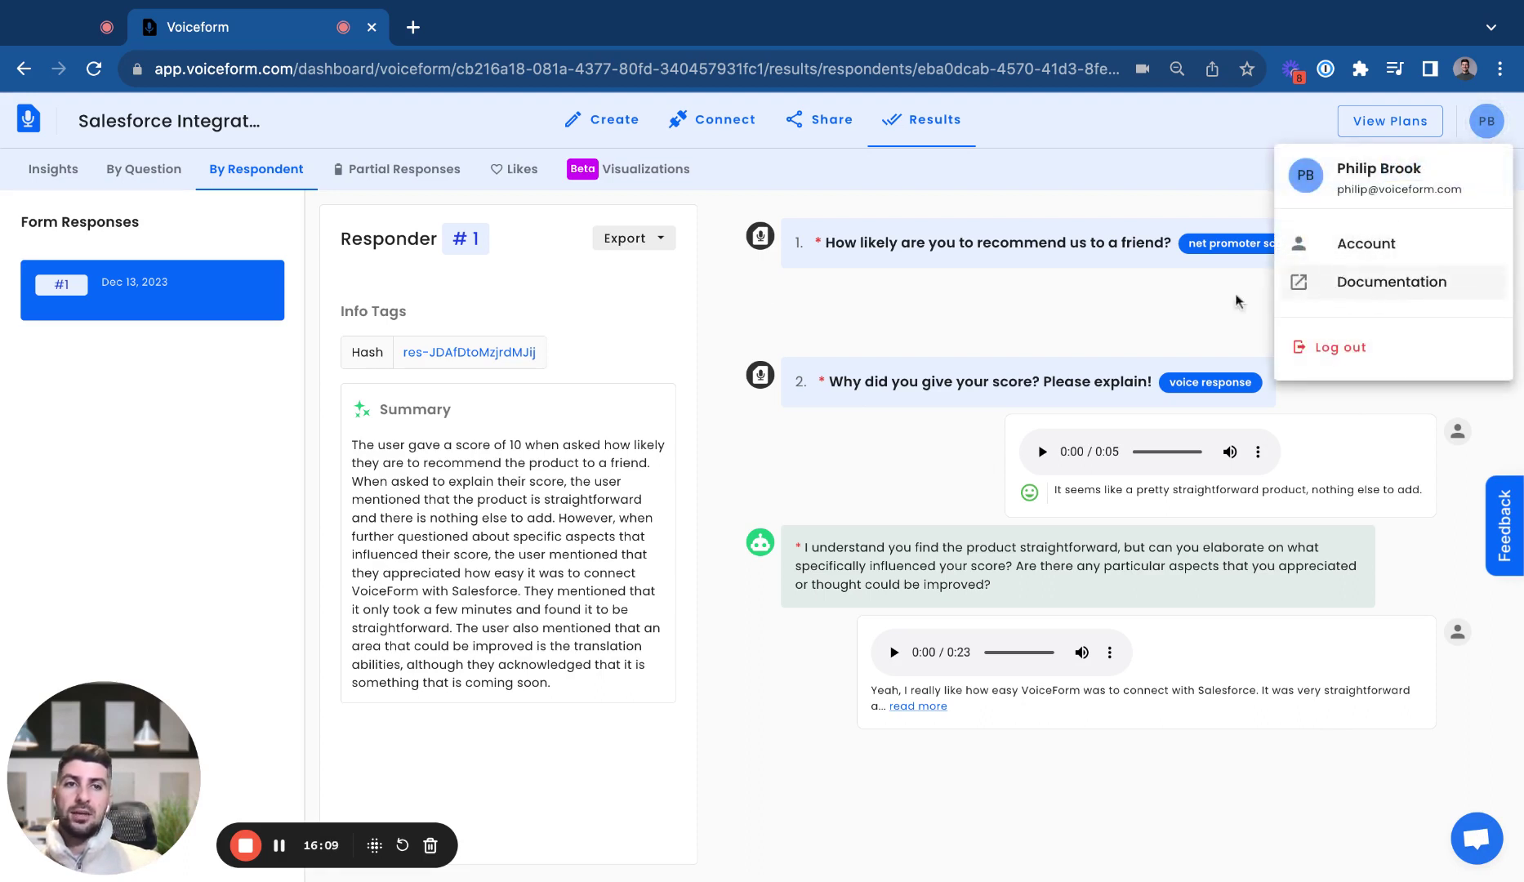
{"action": "left_click", "coordinate": [1188, 304]}
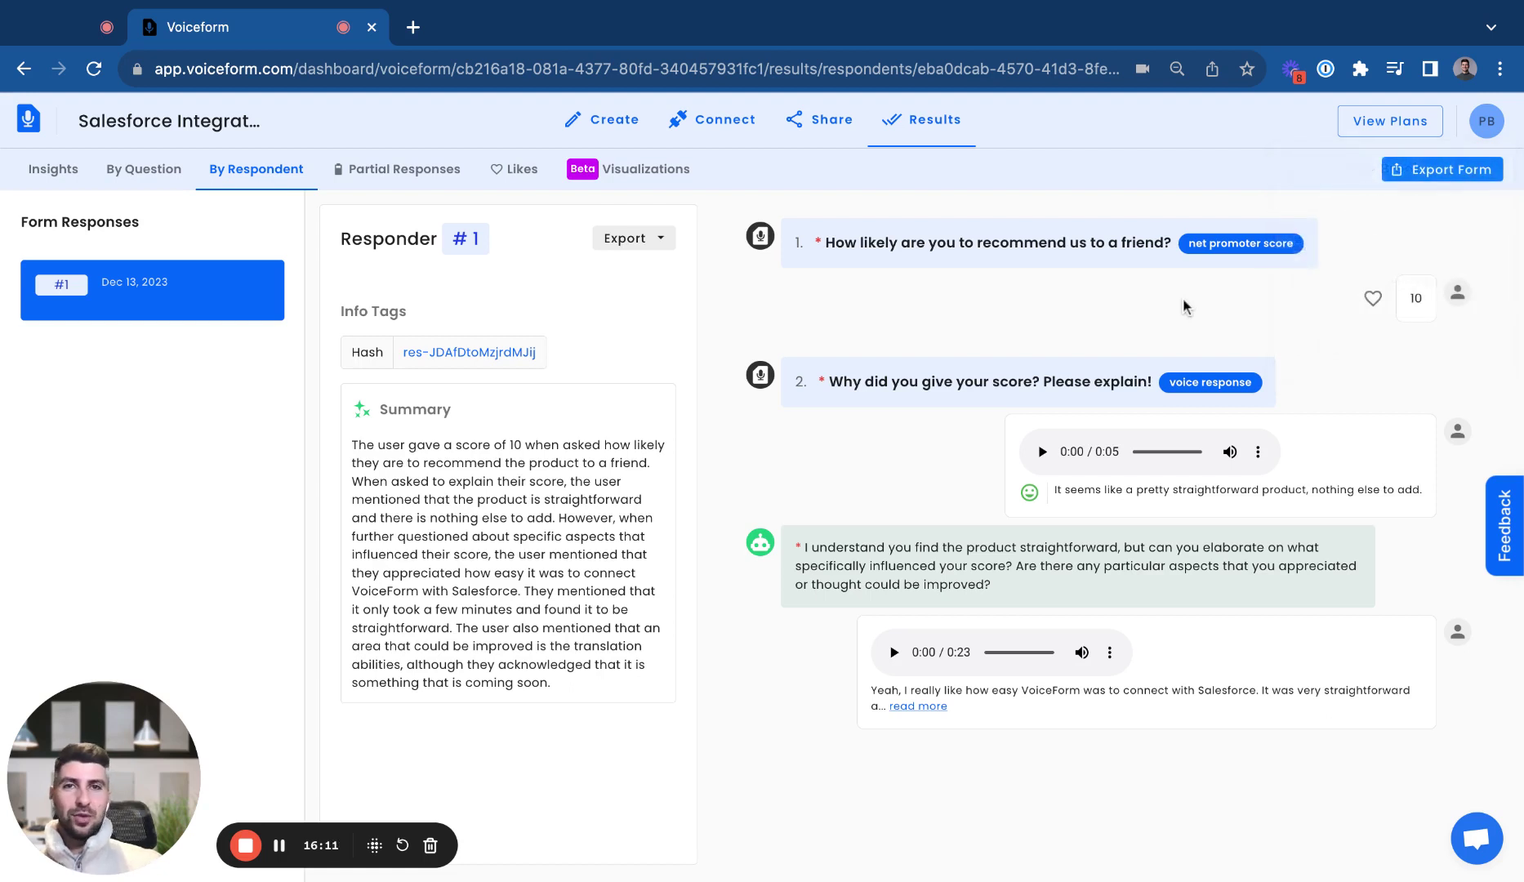